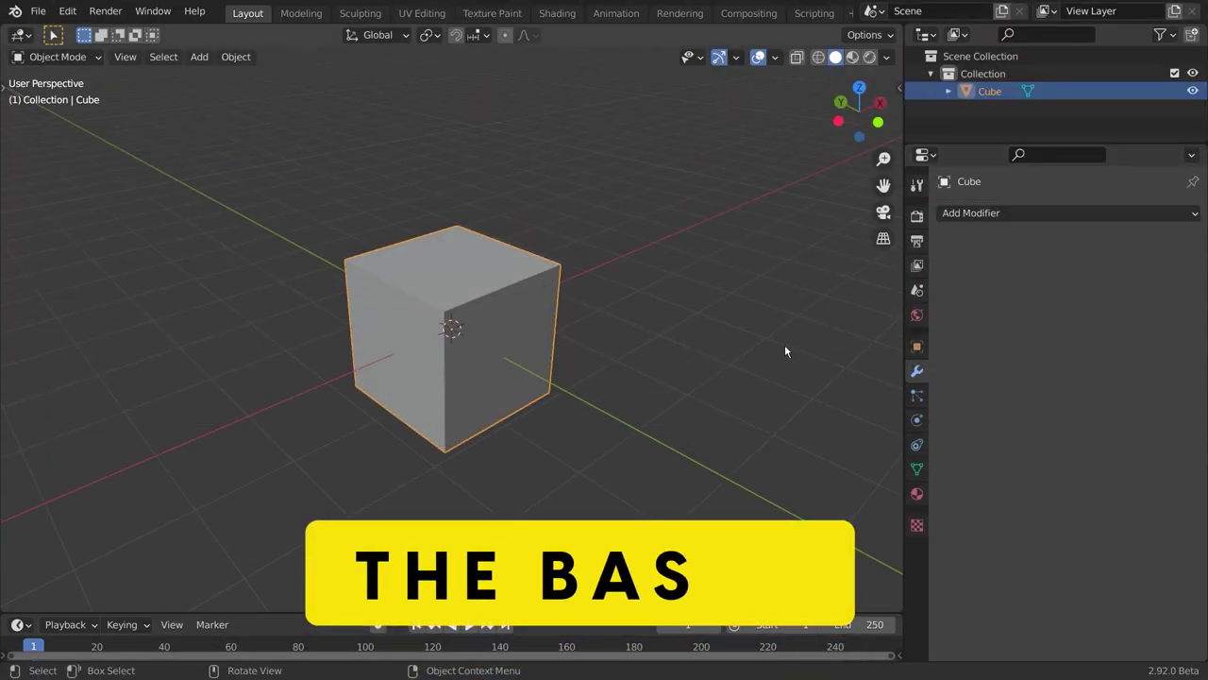
# Add a Cast modifier to the cube and subdivide its whole mesh with 10 cuts
pyautogui.click(1020, 214)
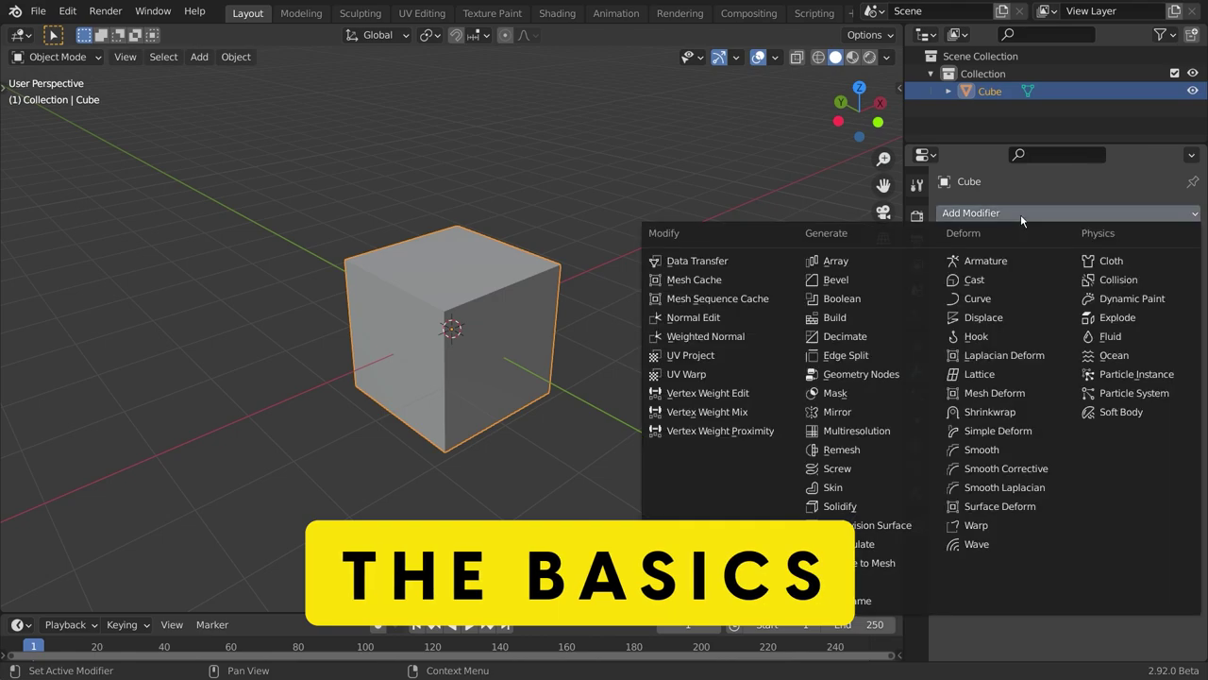
pyautogui.click(1010, 283)
pyautogui.press('Tab')
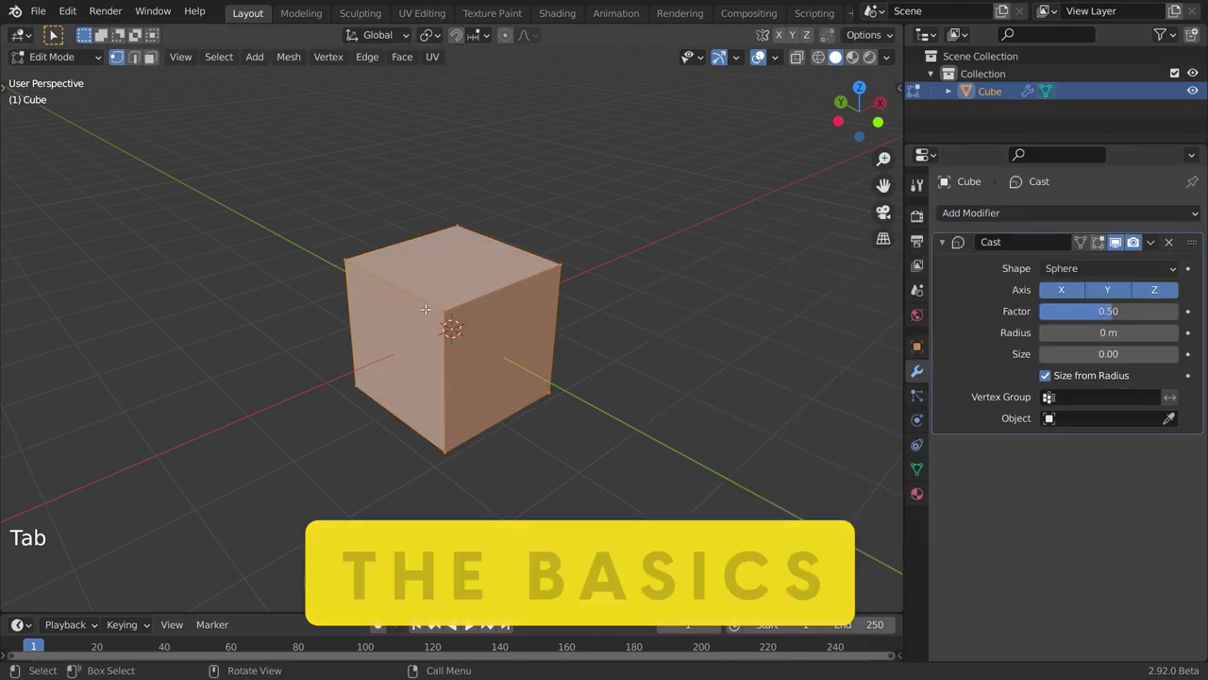
pyautogui.rightClick(445, 296)
pyautogui.click(446, 297)
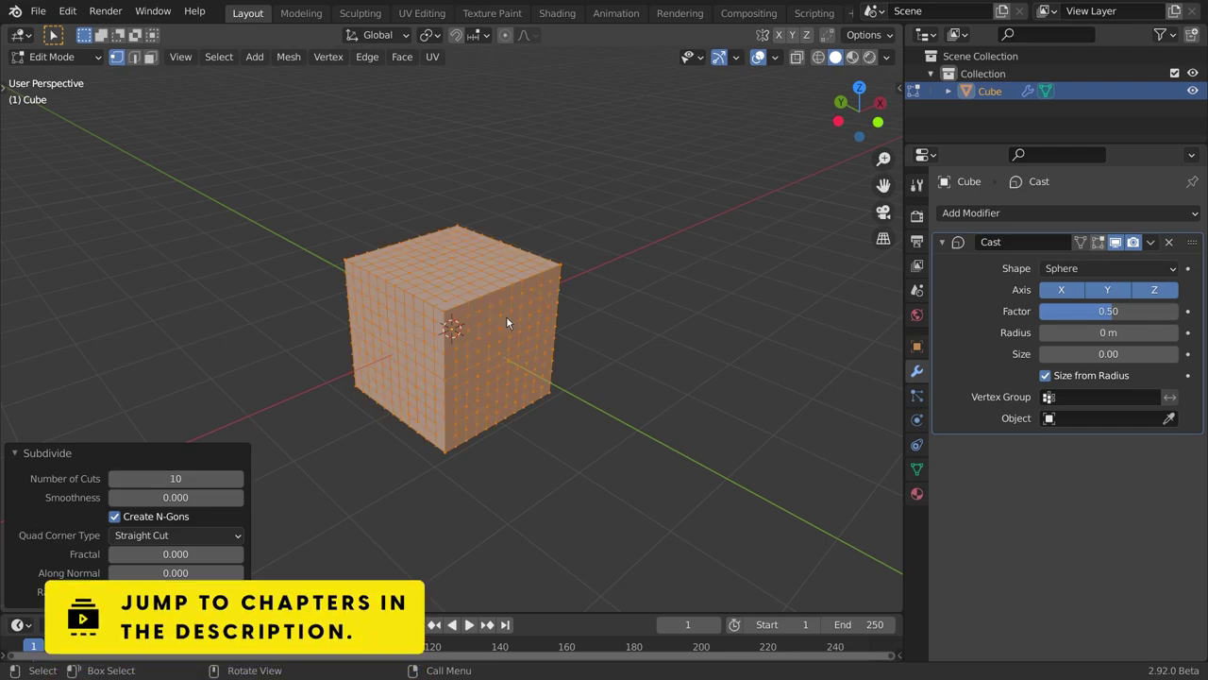
pyautogui.press('Tab')
# Set the cube's Cast factor to 1
pyautogui.moveTo(1094, 314)
pyautogui.keyDown('shift'); pyautogui.mouseDown()
pyautogui.moveTo(1138, 313)
pyautogui.moveTo(1049, 313)
pyautogui.moveTo(1180, 312)
pyautogui.moveTo(1100, 313)
pyautogui.mouseUp(); pyautogui.keyUp('shift')
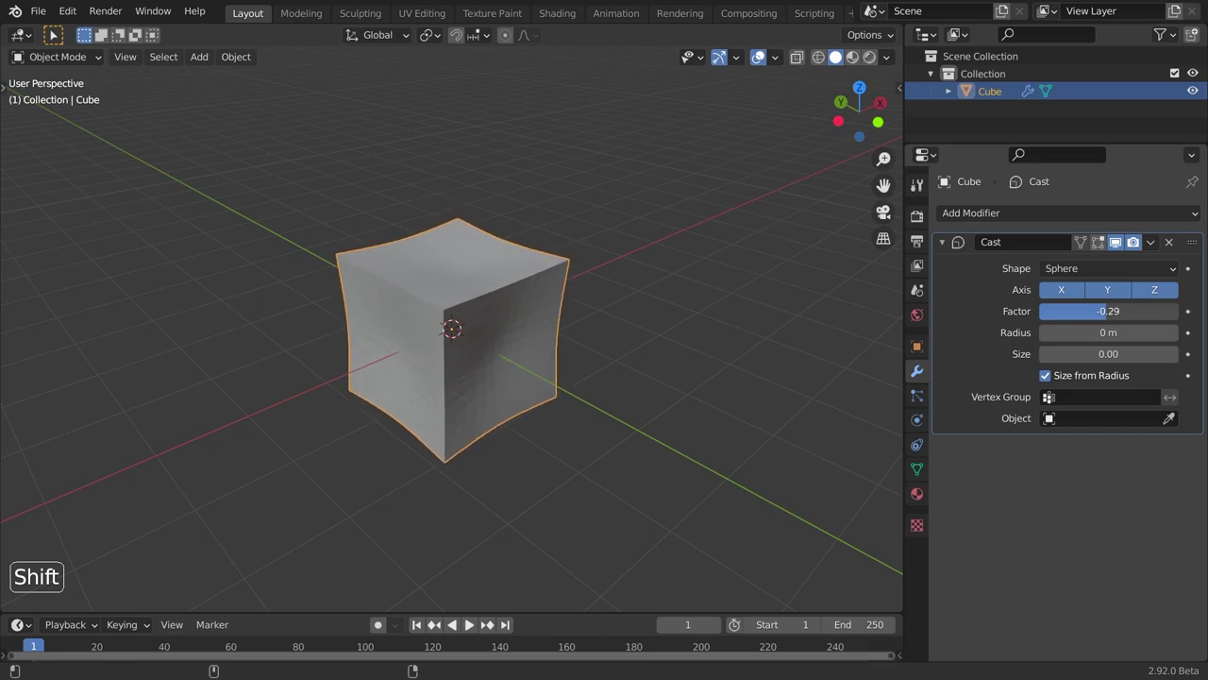
pyautogui.write('1')
pyautogui.press('Return')
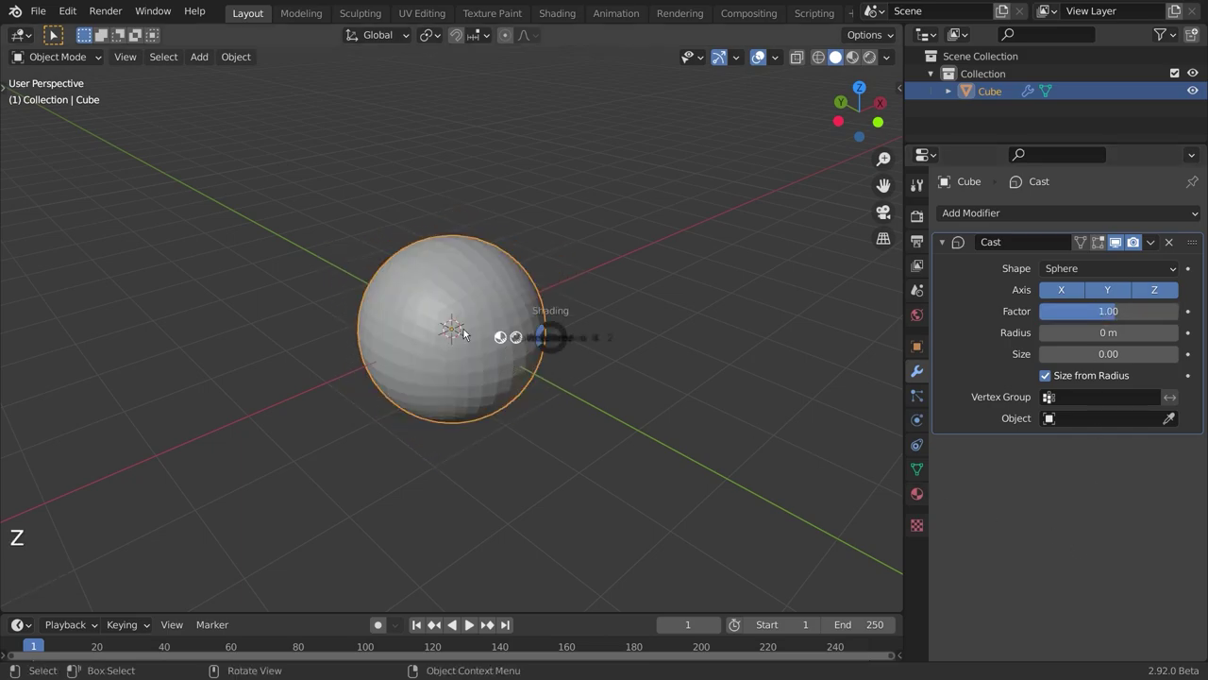
# Inspect the cast cube's topology in wireframe shading and return to solid shading
pyautogui.click(381, 324)
pyautogui.moveTo(381, 324)
pyautogui.keyDown('alt'); pyautogui.mouseDown(button='middle')
pyautogui.moveTo(424, 340)
pyautogui.moveTo(501, 312)
pyautogui.moveTo(462, 346)
pyautogui.mouseUp(button='middle'); pyautogui.keyUp('alt')
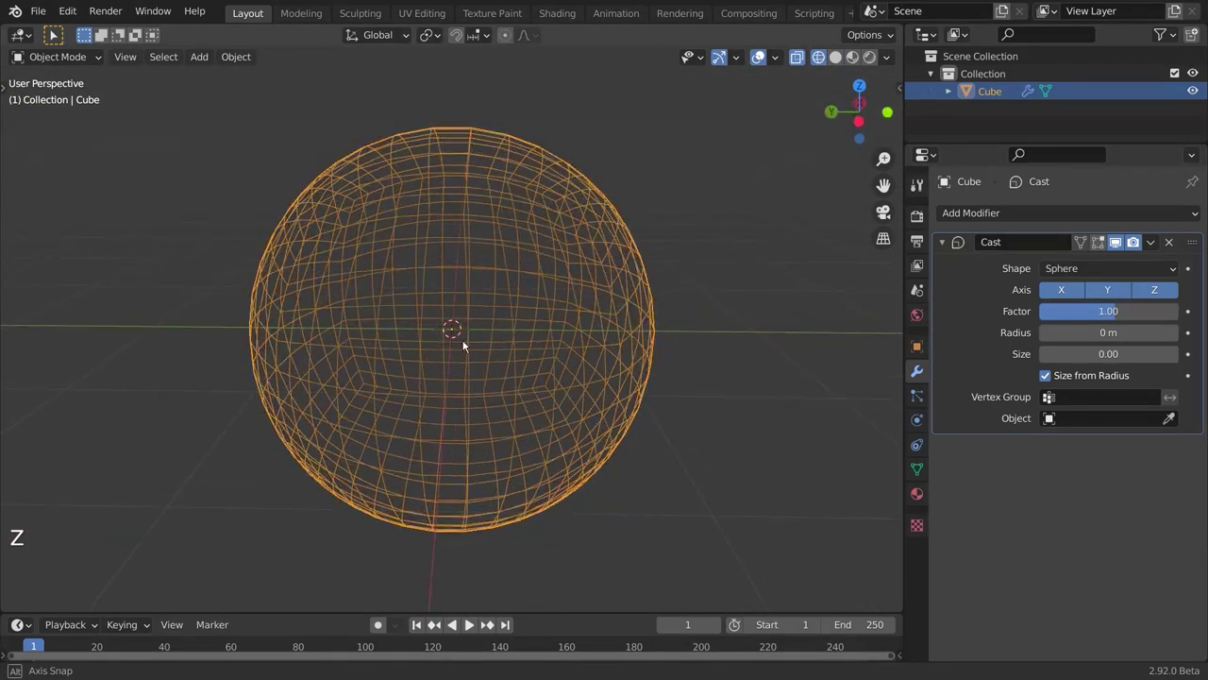
pyautogui.press('z')
pyautogui.click(553, 337)
pyautogui.moveTo(593, 337); pyautogui.dragTo(529, 274, button='middle')
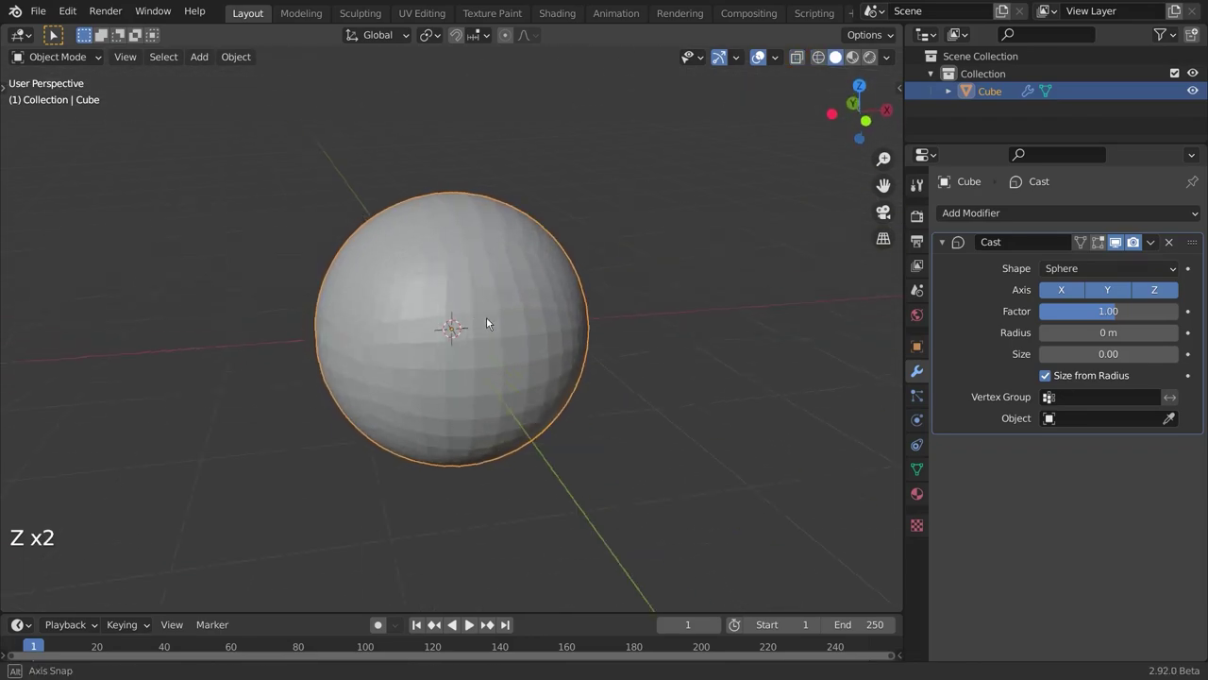
pyautogui.moveTo(536, 345); pyautogui.dragTo(574, 349, button='middle')
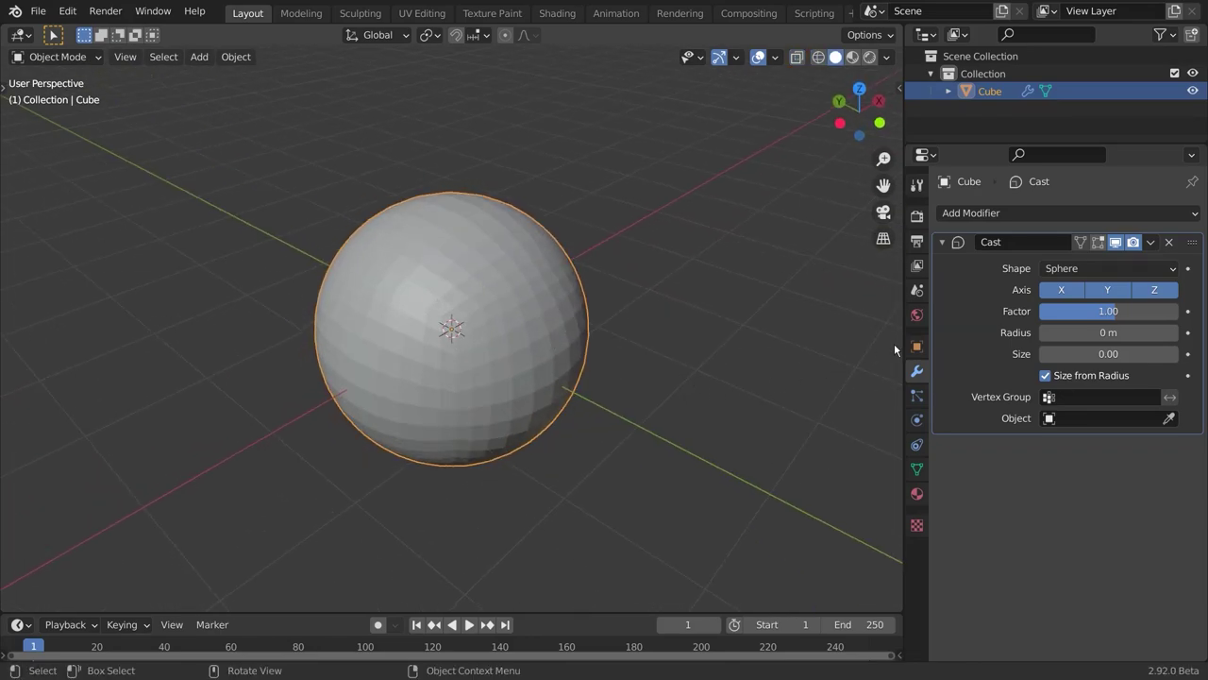
# Try the Cylinder cast shape with a factor of about -0.08 and switch the shape to Cuboid
pyautogui.click(1096, 269)
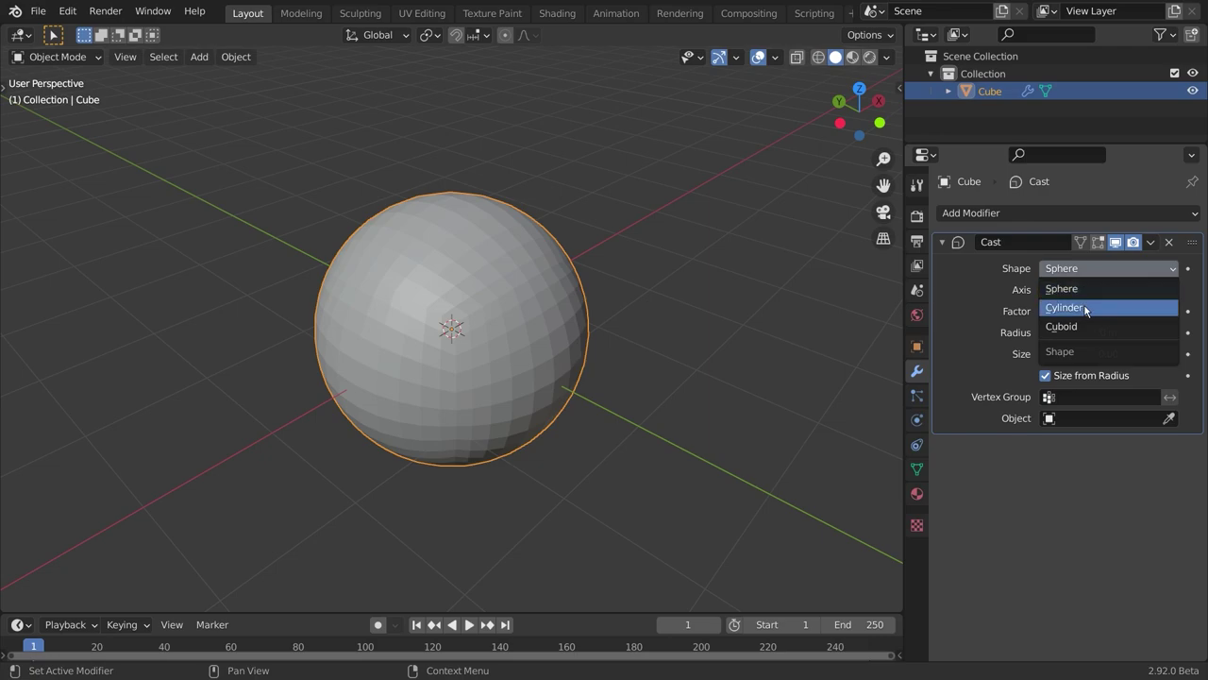
pyautogui.click(1087, 309)
pyautogui.moveTo(1133, 318)
pyautogui.mouseDown()
pyautogui.moveTo(1076, 319)
pyautogui.moveTo(1135, 311)
pyautogui.moveTo(1076, 310)
pyautogui.moveTo(1111, 314)
pyautogui.mouseUp()
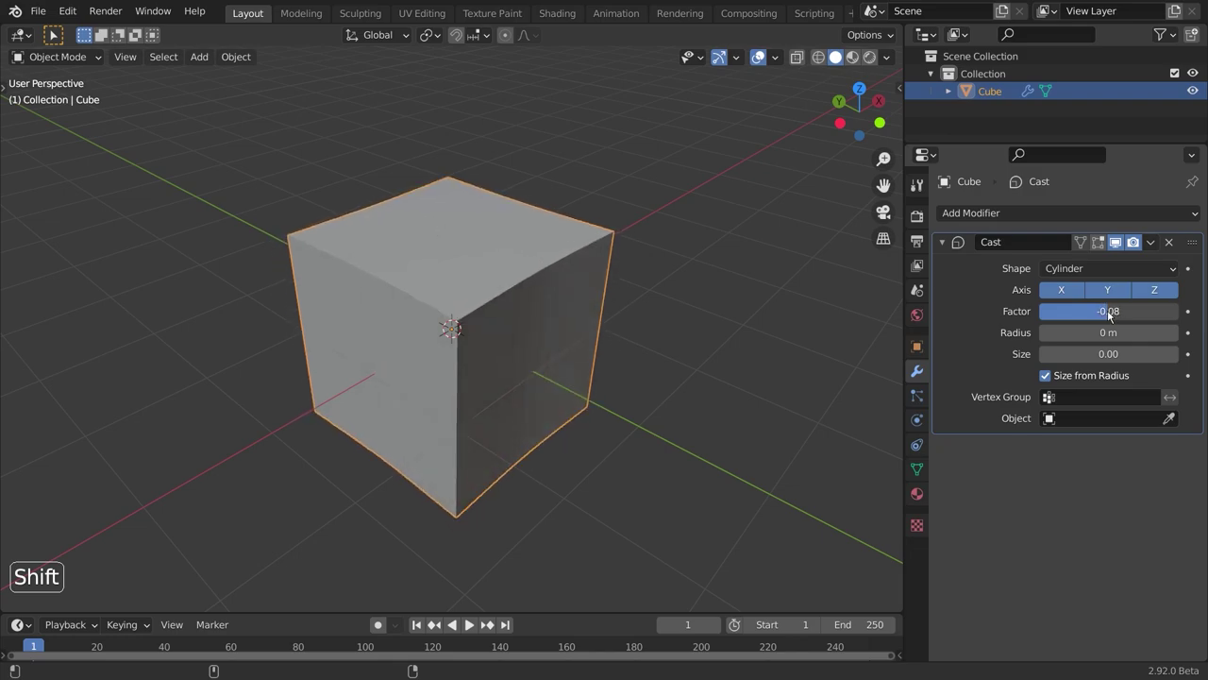
pyautogui.click(1095, 269)
pyautogui.click(1067, 326)
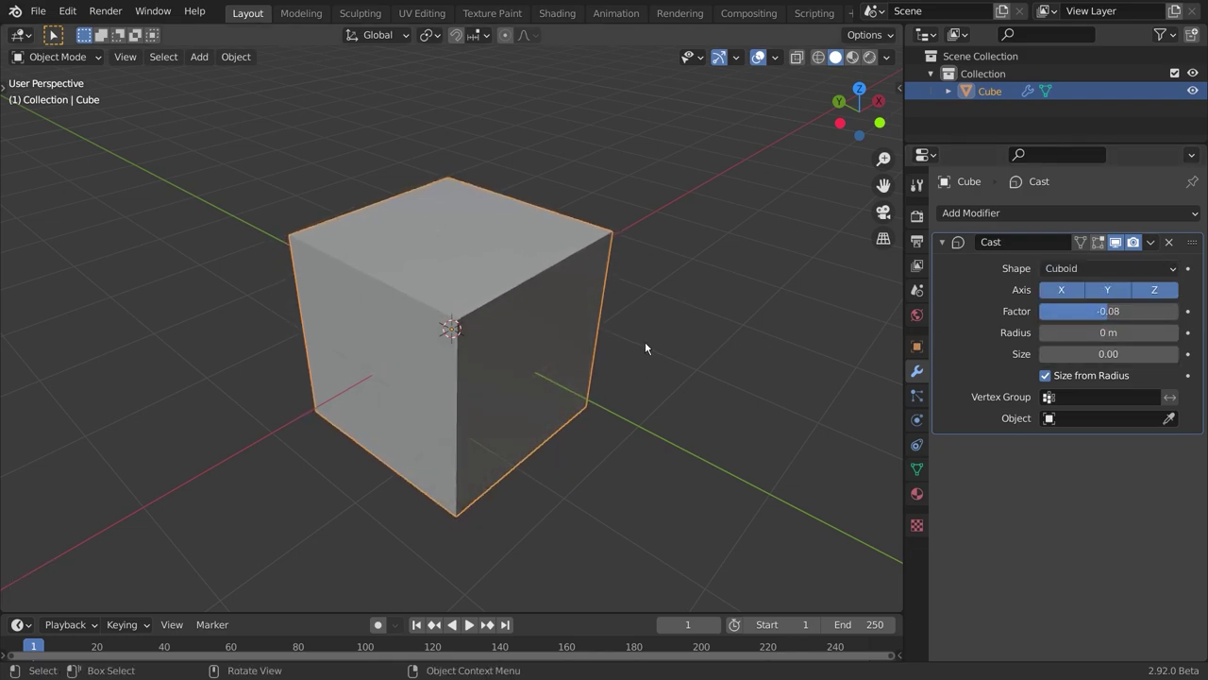
# Delete the cube and add a UV sphere in its place
pyautogui.press('x')
pyautogui.hotkey('shift', 'a')
pyautogui.moveTo(585, 307)
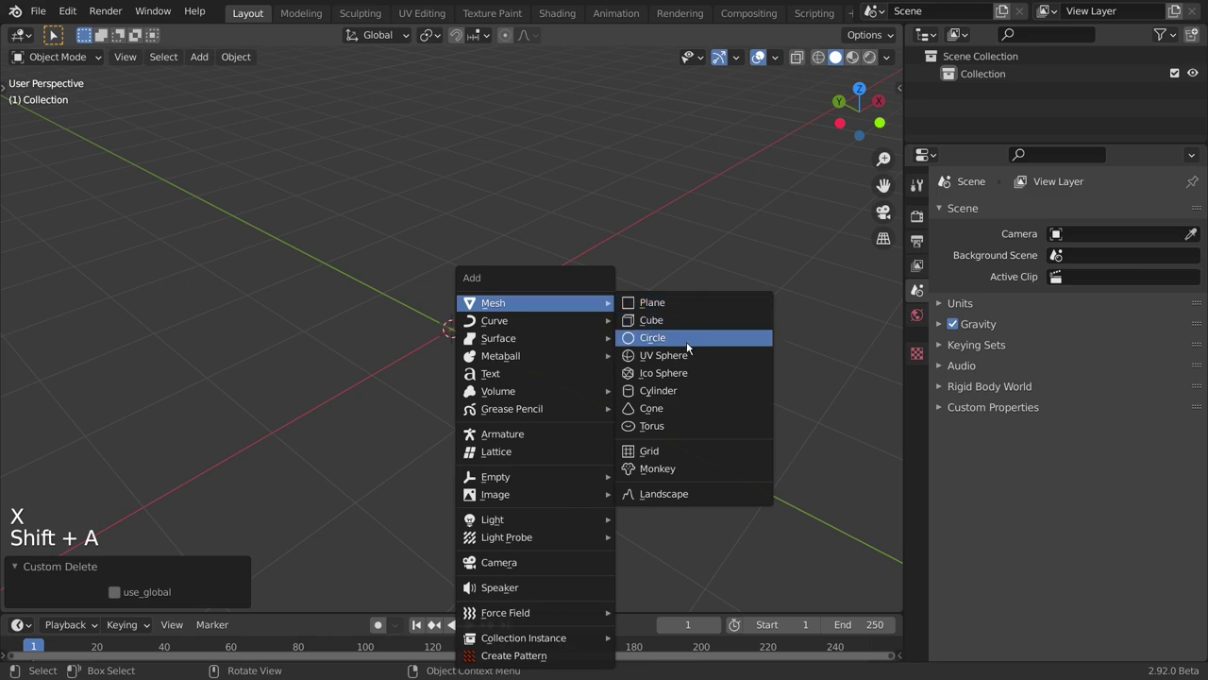
pyautogui.click(687, 356)
# Add a Cast modifier with the Cuboid shape to the sphere and vary its factor
pyautogui.click(982, 219)
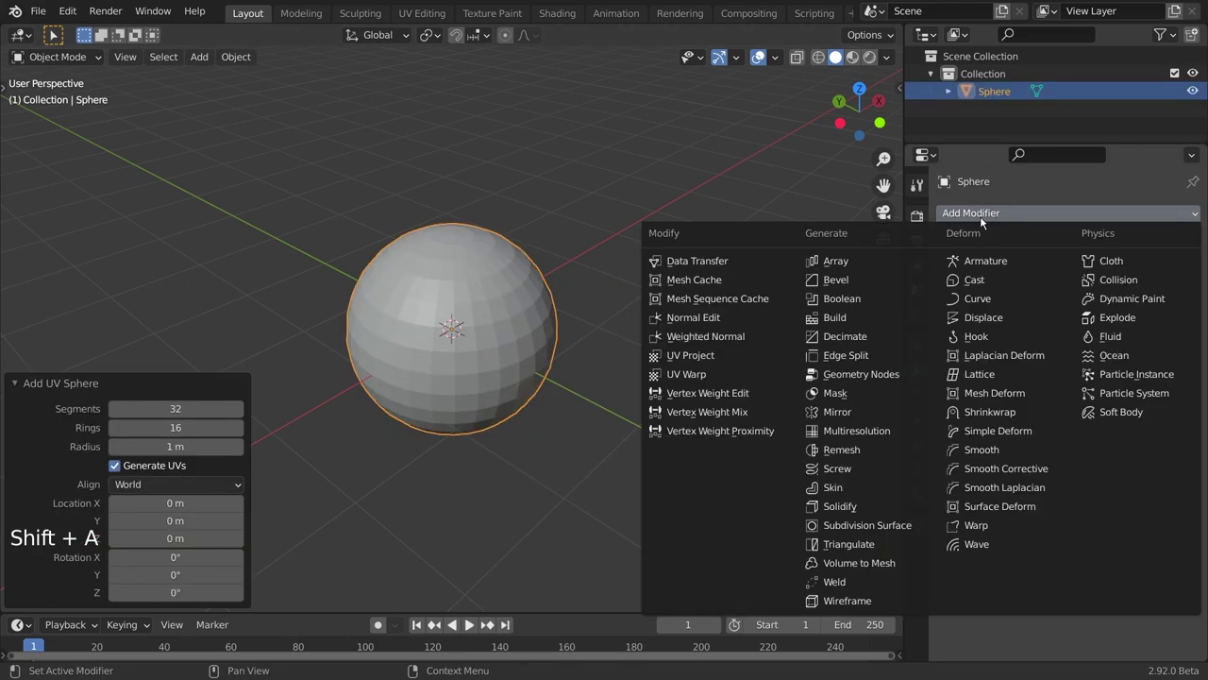
pyautogui.click(982, 280)
pyautogui.click(1057, 269)
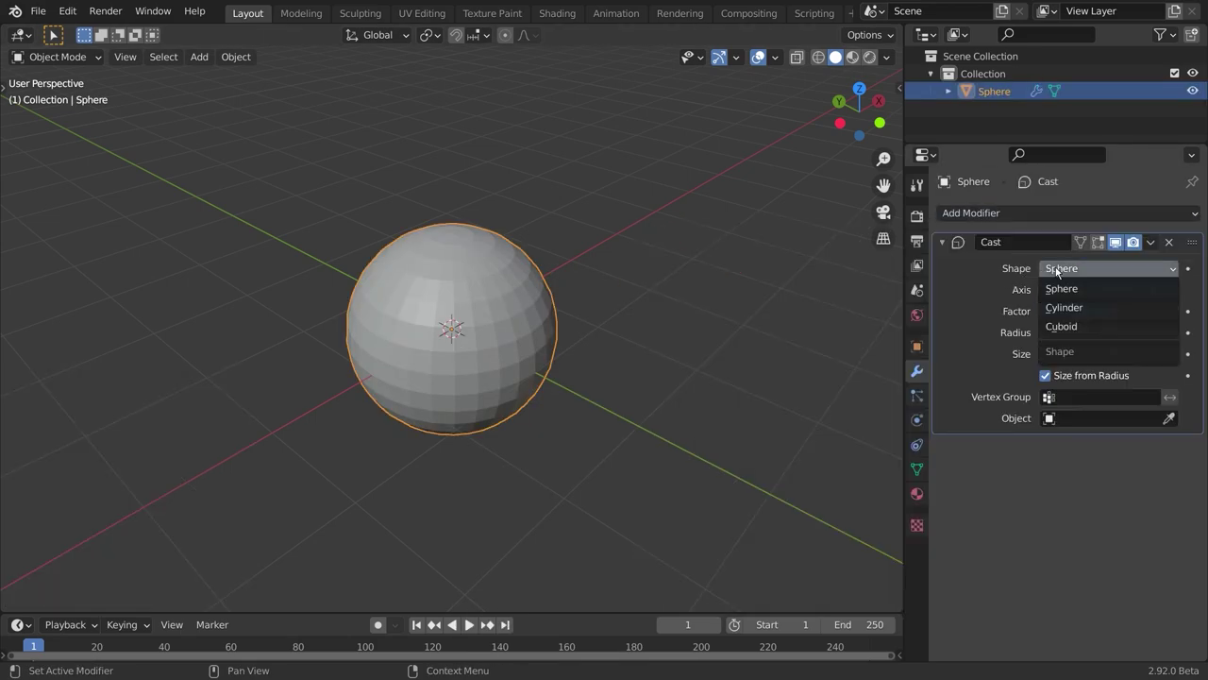
pyautogui.click(1071, 331)
pyautogui.moveTo(617, 312); pyautogui.dragTo(710, 269, button='middle')
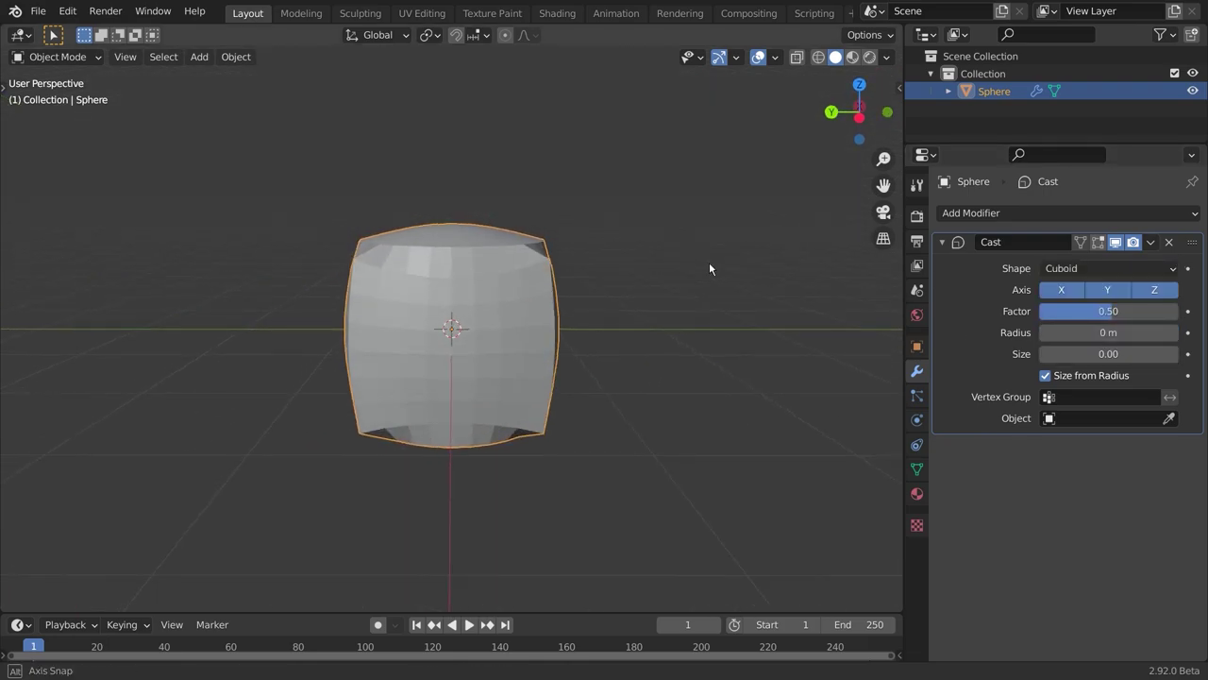
pyautogui.moveTo(1108, 311)
pyautogui.keyDown('shift'); pyautogui.mouseDown()
pyautogui.moveTo(1147, 311)
pyautogui.moveTo(1019, 310)
pyautogui.moveTo(1120, 310)
pyautogui.mouseUp(); pyautogui.keyUp('shift')
pyautogui.moveTo(682, 311); pyautogui.dragTo(605, 416, button='middle')
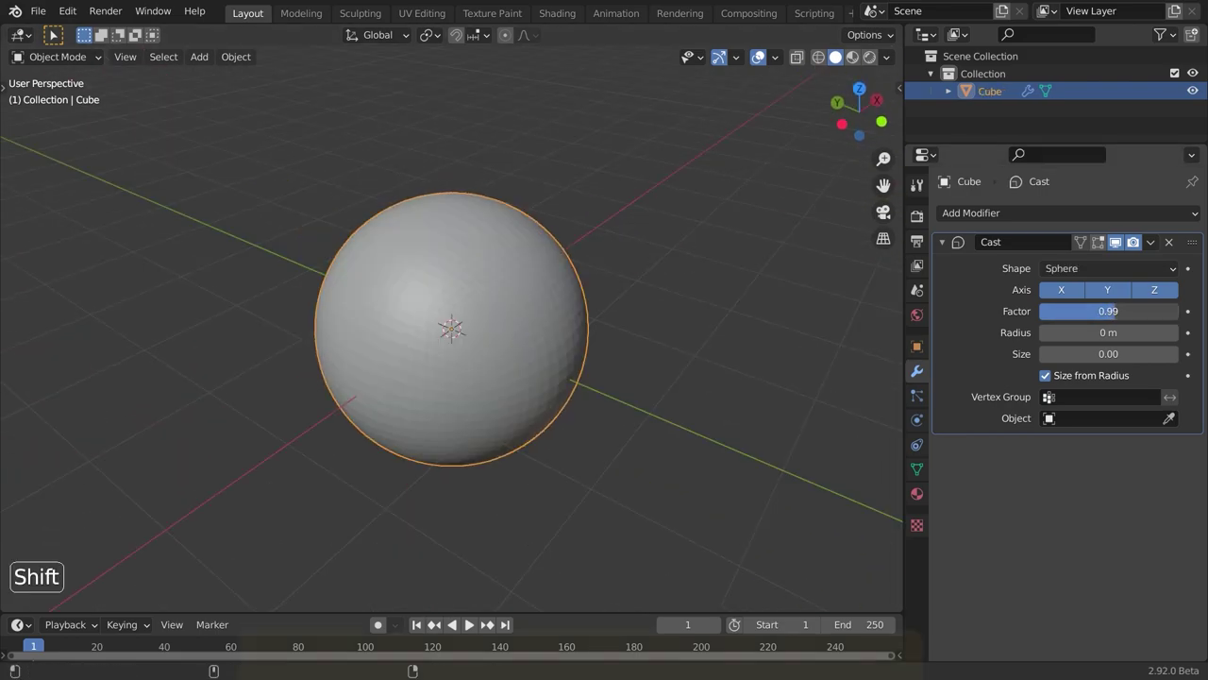
# Set the Cast factor of the finely subdivided cube to 1.00
pyautogui.moveTo(1108, 311)
pyautogui.keyDown('shift'); pyautogui.mouseDown()
pyautogui.moveTo(1067, 311)
pyautogui.moveTo(1117, 311)
pyautogui.mouseUp(); pyautogui.keyUp('shift')
pyautogui.click(1117, 311)
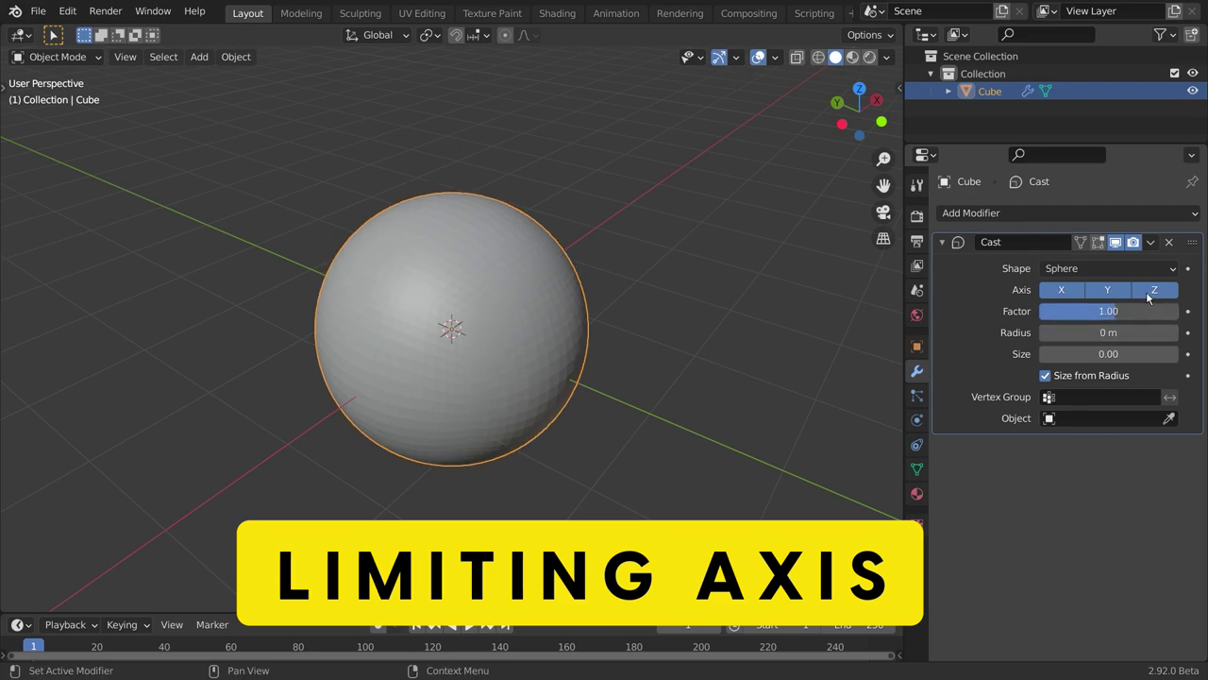
# Try the Cast effect with the Z and Y axes disabled and a factor of about -0.86, and re-enable both axes
pyautogui.click(1154, 289)
pyautogui.moveTo(725, 334)
pyautogui.mouseDown(button='middle')
pyautogui.moveTo(696, 337)
pyautogui.moveTo(722, 334)
pyautogui.mouseUp(button='middle')
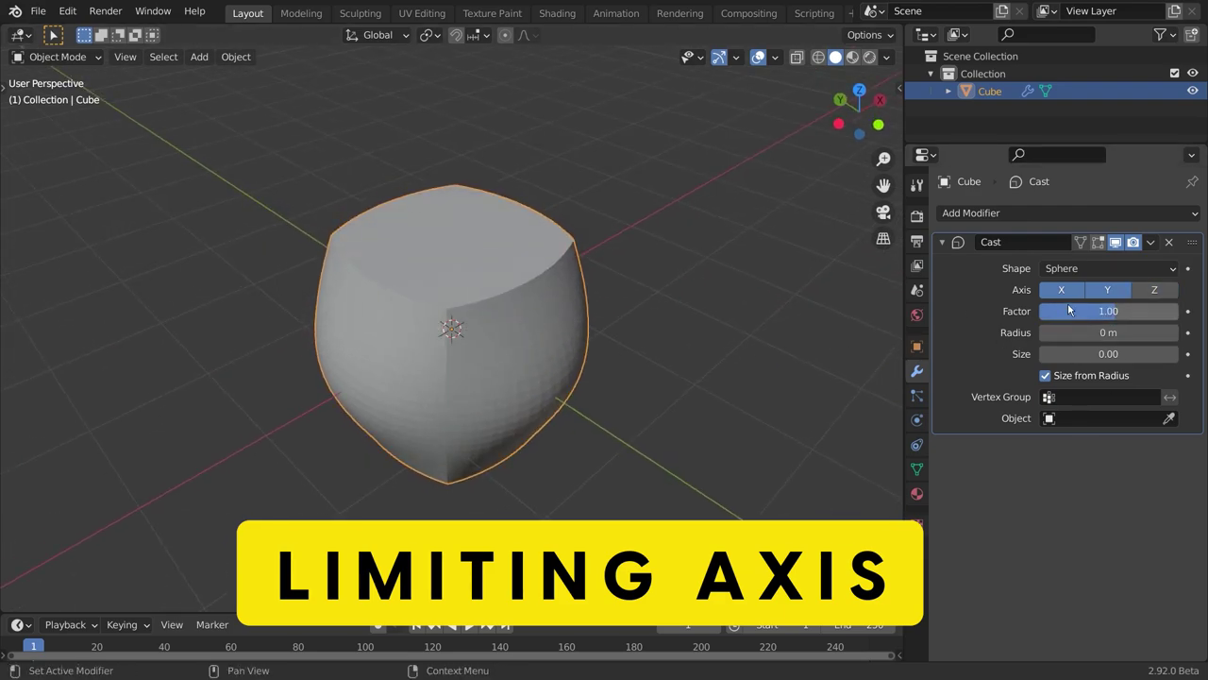
pyautogui.click(1108, 291)
pyautogui.keyDown('shift'); pyautogui.moveTo(1108, 310); pyautogui.dragTo(1043, 312); pyautogui.keyUp('shift')
pyautogui.click(1113, 293)
pyautogui.moveTo(680, 284); pyautogui.dragTo(613, 334, button='middle')
pyautogui.click(1167, 292)
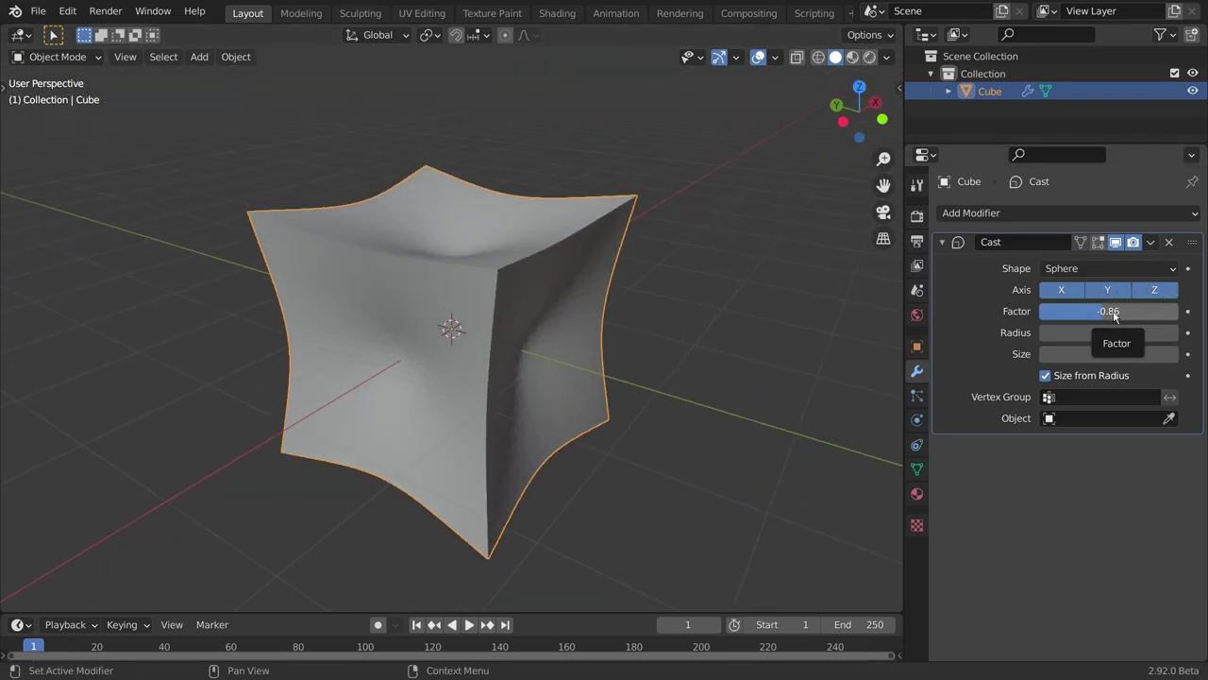
# Set the Cast factor to 1 and the radius to about 1.3 m
pyautogui.write('1')
pyautogui.press('Return')
pyautogui.moveTo(1109, 332)
pyautogui.mouseDown()
pyautogui.moveTo(1159, 333)
pyautogui.moveTo(1100, 332)
pyautogui.moveTo(1154, 333)
pyautogui.moveTo(1118, 332)
pyautogui.mouseUp()
# Try the Cylinder shape for the Cast modifier and return it to Sphere
pyautogui.click(1056, 274)
pyautogui.click(1059, 308)
pyautogui.click(1092, 288)
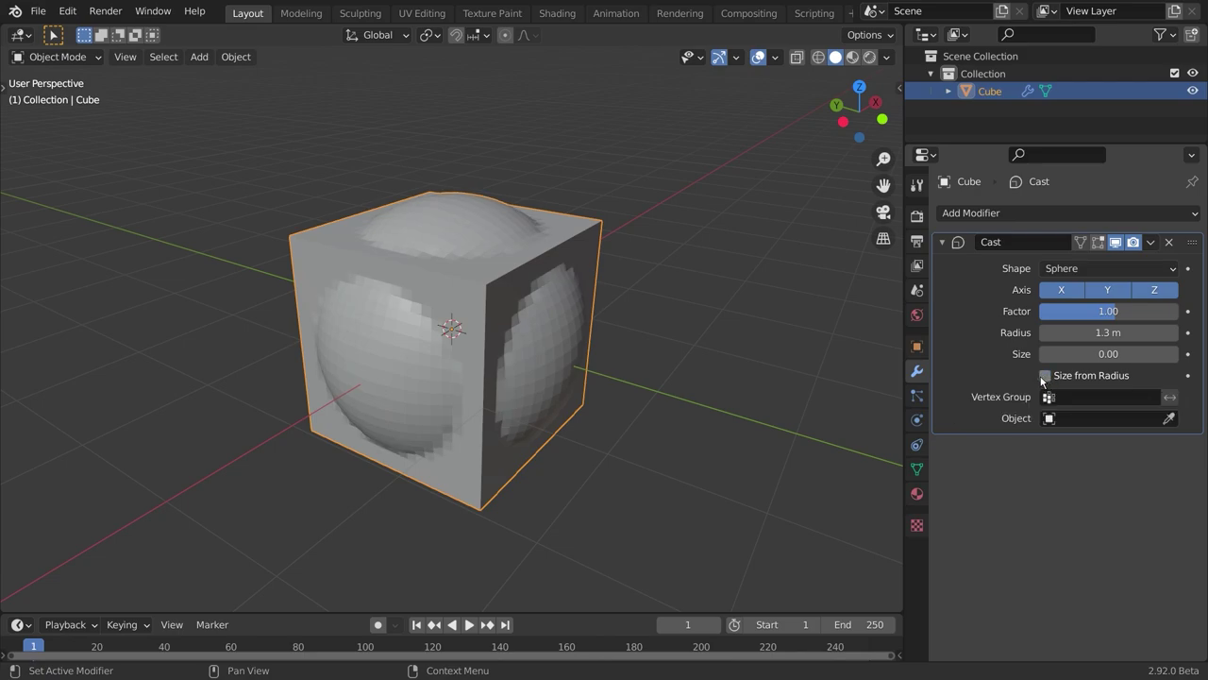
# Set the Cast size to about 1.10 and turn Size from Radius back on
pyautogui.moveTo(1109, 332)
pyautogui.mouseDown()
pyautogui.moveTo(1147, 333)
pyautogui.moveTo(1086, 333)
pyautogui.moveTo(1161, 354)
pyautogui.moveTo(1117, 354)
pyautogui.moveTo(1133, 332)
pyautogui.moveTo(1076, 333)
pyautogui.moveTo(1116, 333)
pyautogui.moveTo(1133, 354)
pyautogui.moveTo(1067, 333)
pyautogui.moveTo(1148, 333)
pyautogui.moveTo(1095, 332)
pyautogui.moveTo(1117, 337)
pyautogui.mouseUp()
pyautogui.click(1083, 375)
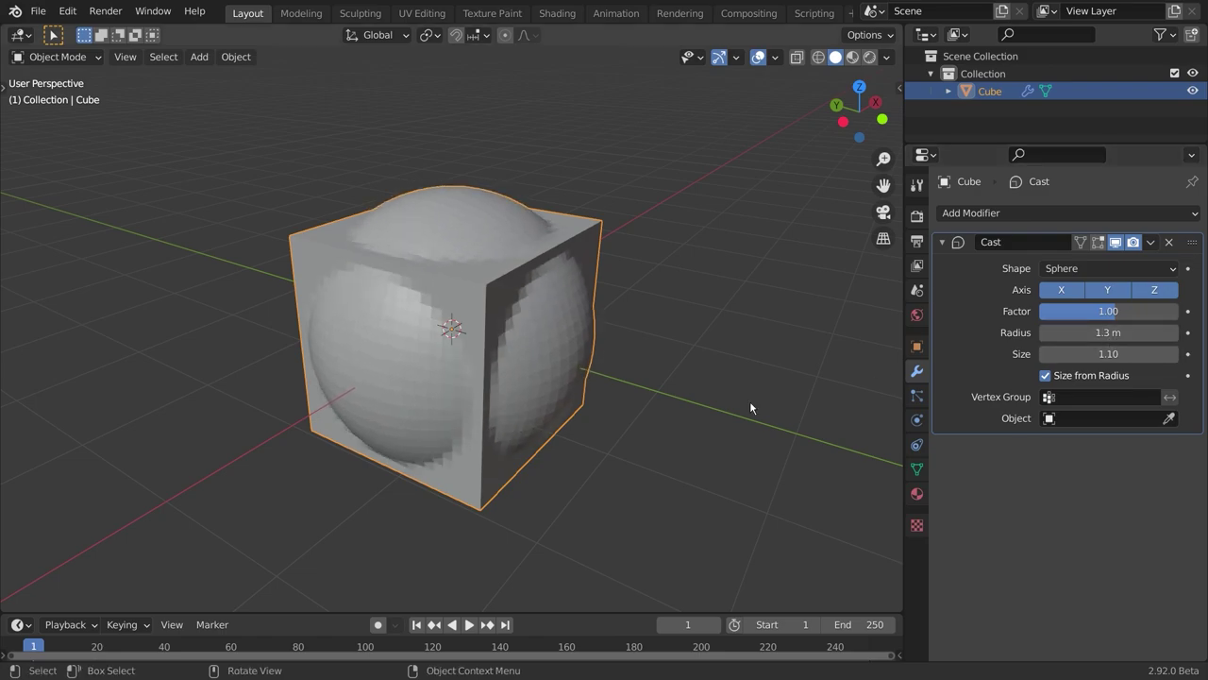
# Select an irregular patch of vertices across the cube's front, top and side faces in Edit Mode
pyautogui.moveTo(750, 401); pyautogui.dragTo(607, 359, button='middle')
pyautogui.press('Tab')
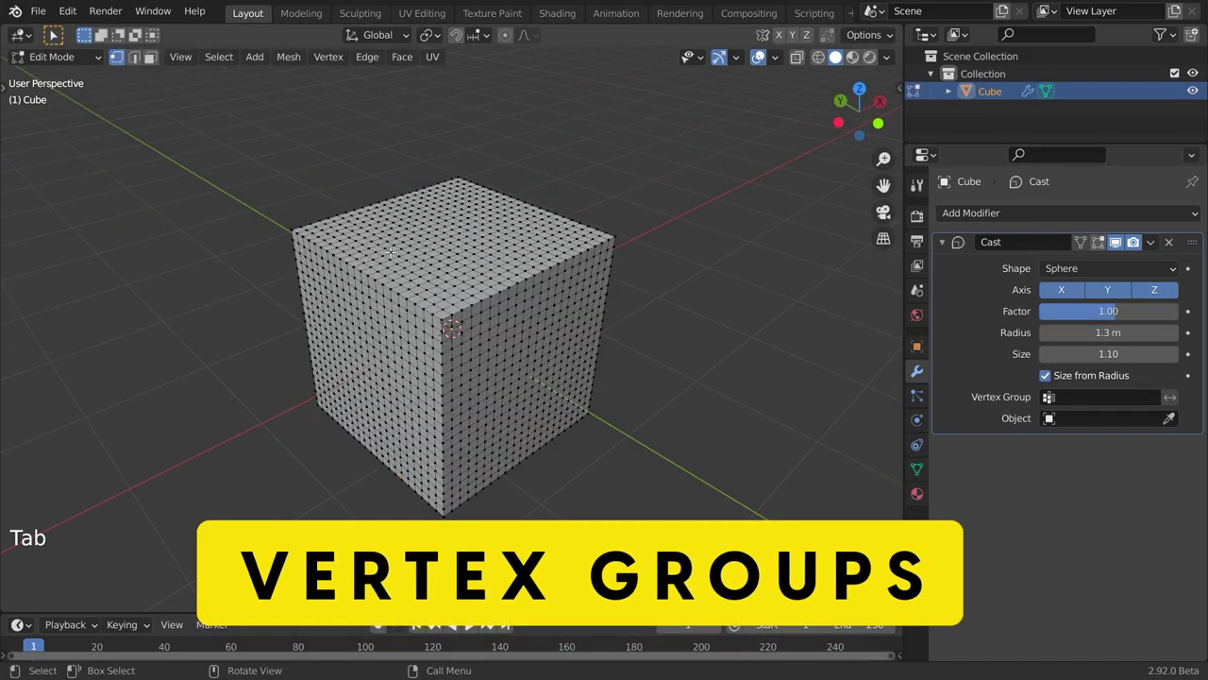
pyautogui.moveTo(566, 423); pyautogui.dragTo(537, 419)
pyautogui.moveTo(519, 378); pyautogui.dragTo(459, 258, button='middle')
pyautogui.moveTo(394, 417); pyautogui.dragTo(410, 334, button='middle')
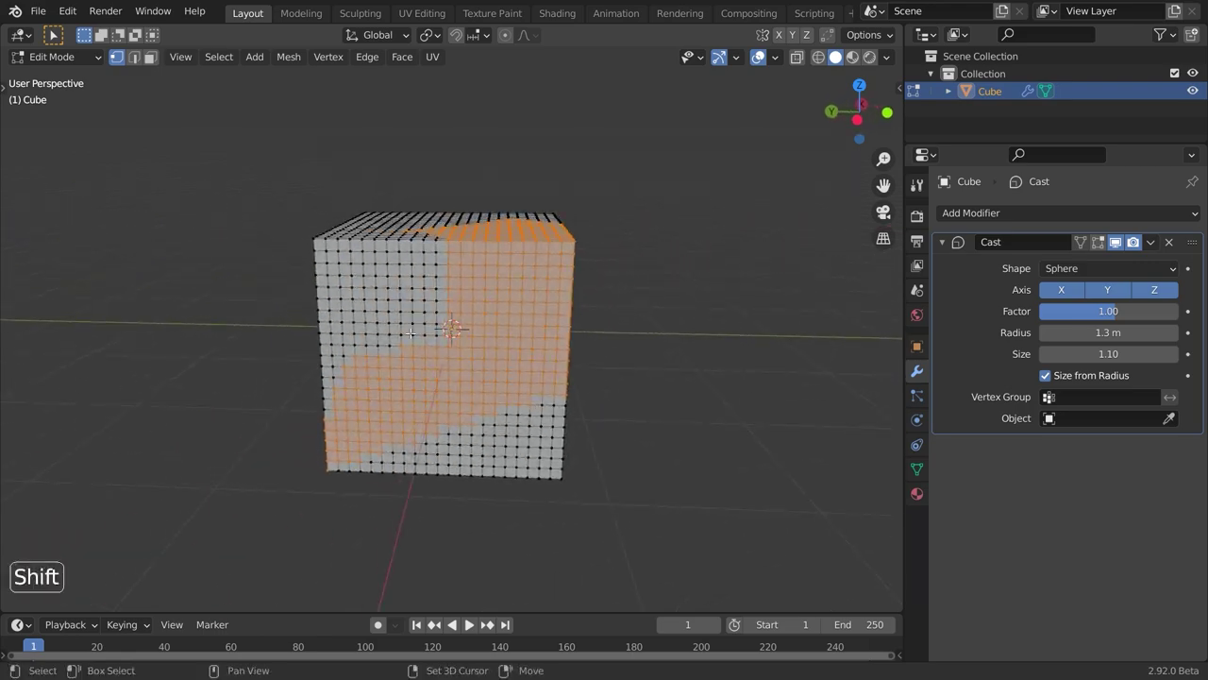
pyautogui.moveTo(600, 394); pyautogui.dragTo(812, 467, button='middle')
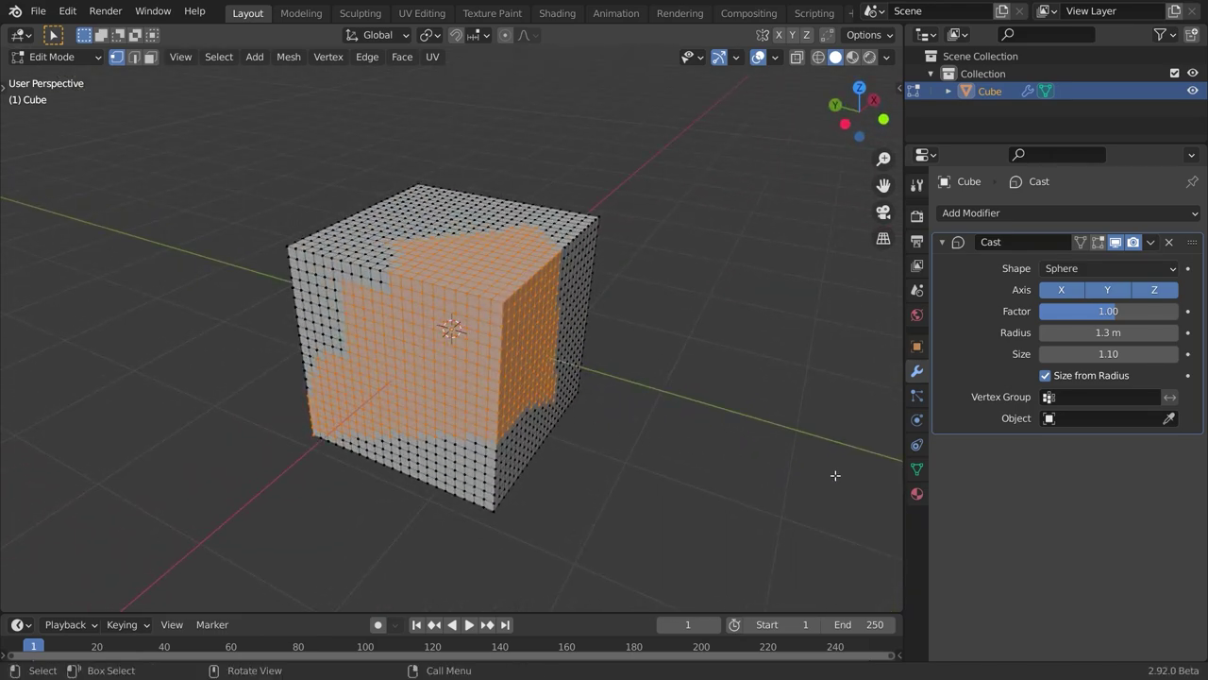
# Create a vertex group, assign the selected vertices to it and return to Object Mode
pyautogui.click(916, 470)
pyautogui.click(1193, 267)
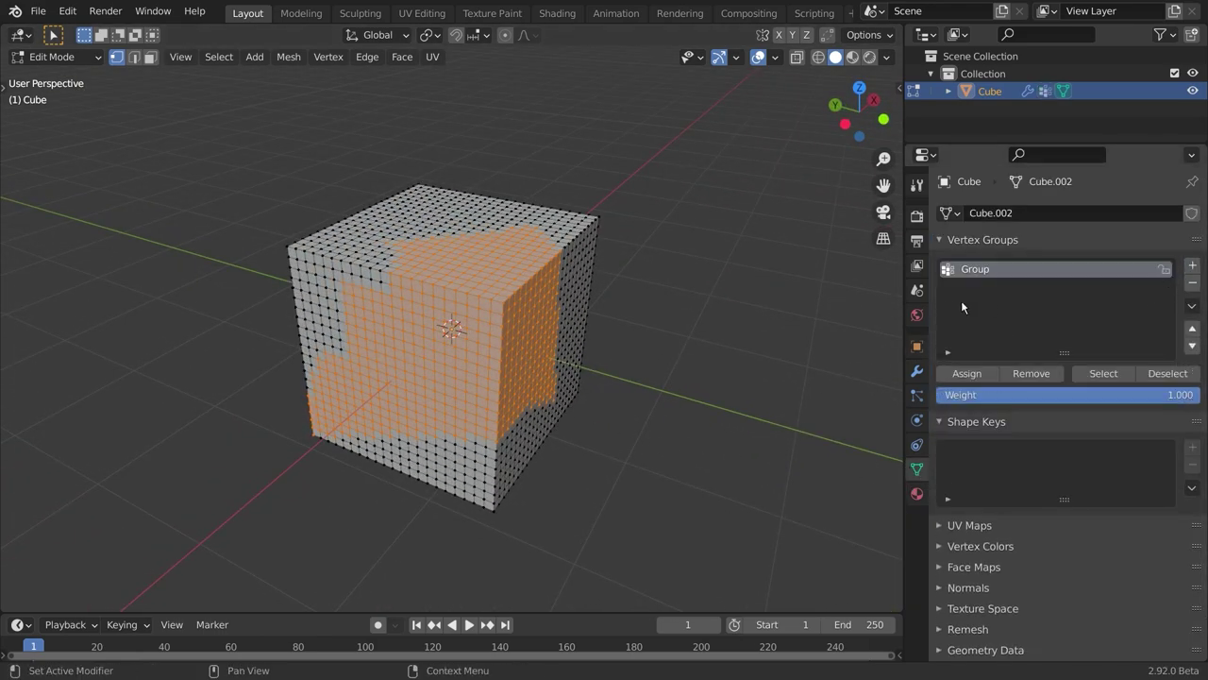
pyautogui.click(965, 373)
pyautogui.press('Tab')
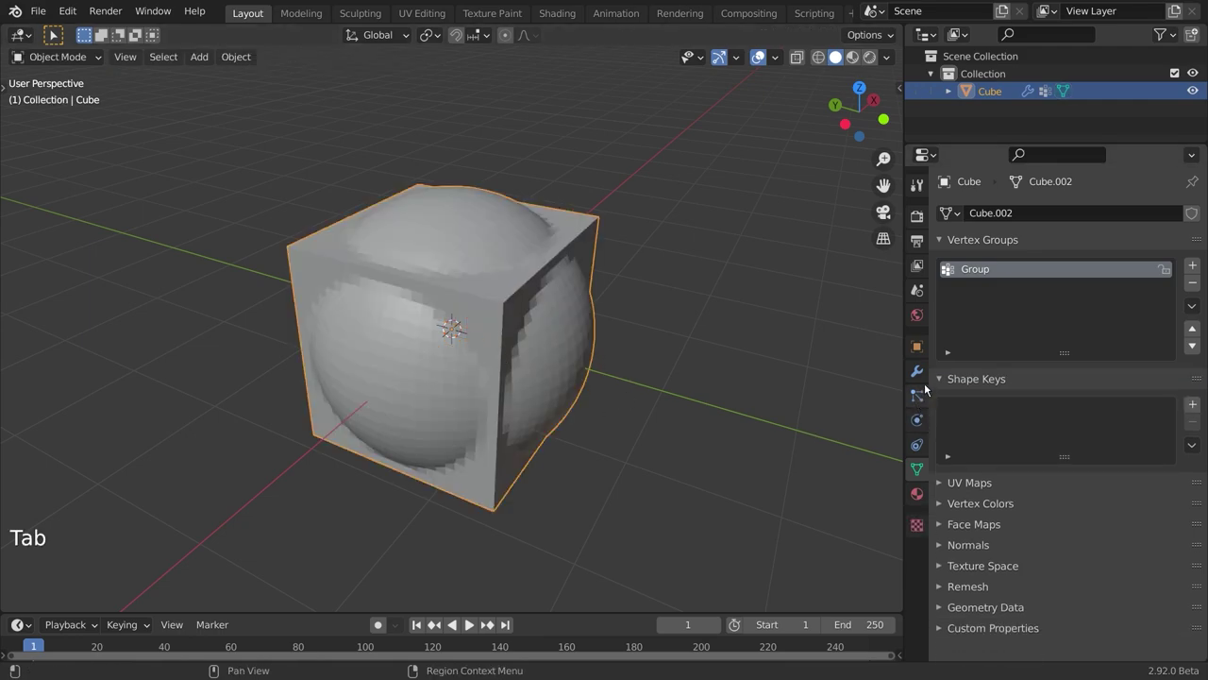
# Limit the Cast modifier to the vertex group named Group and view the cube from another side
pyautogui.click(915, 371)
pyautogui.click(1108, 396)
pyautogui.click(1086, 418)
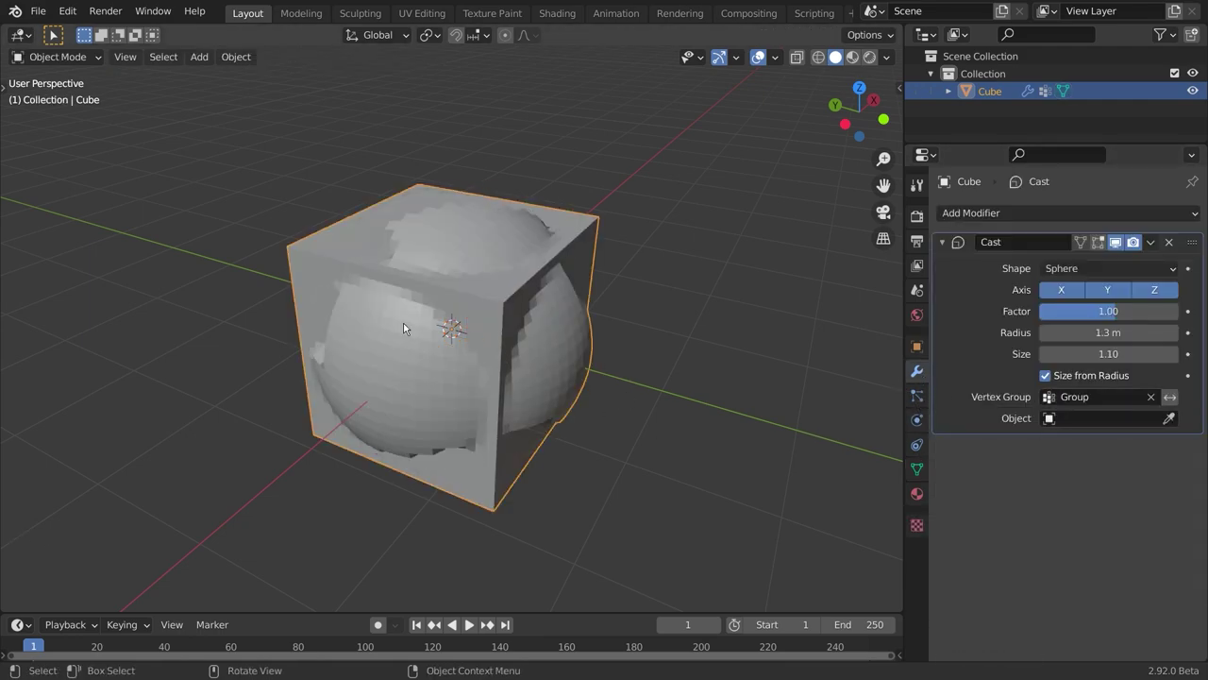
pyautogui.moveTo(404, 327); pyautogui.dragTo(578, 341, button='middle')
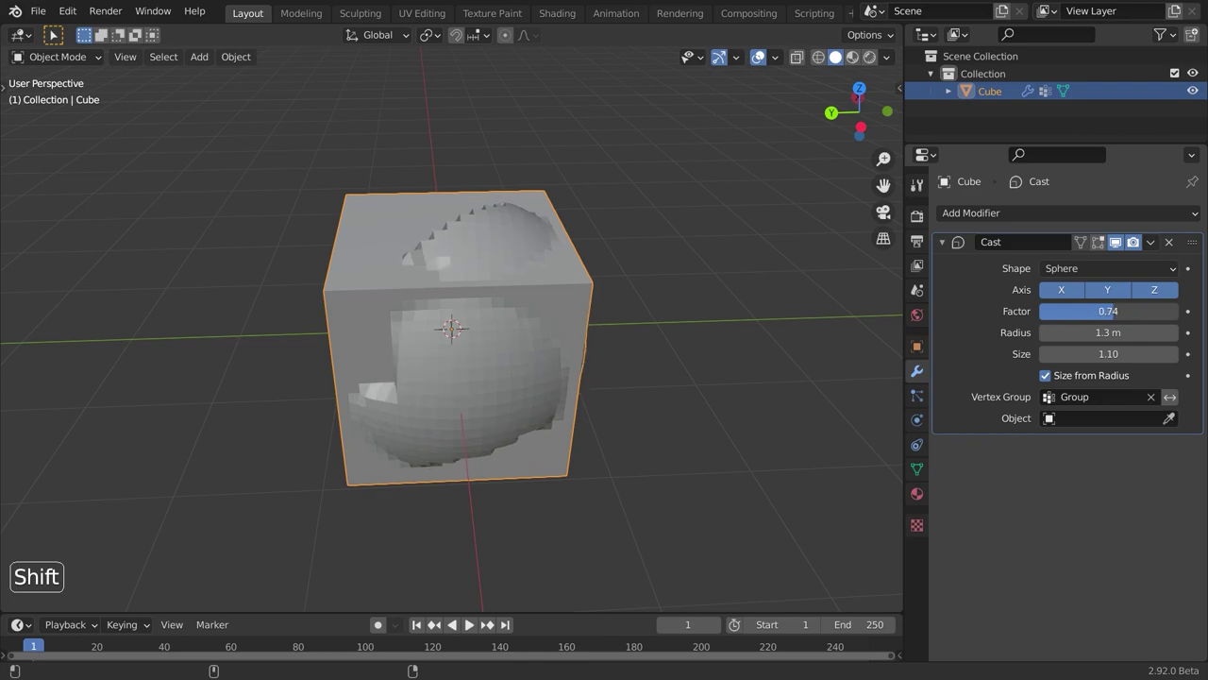
# Adjust the Cast factor to about 0.93 and clear the modifier's vertex group
pyautogui.moveTo(1109, 311)
pyautogui.keyDown('shift'); pyautogui.mouseDown()
pyautogui.moveTo(1124, 311)
pyautogui.moveTo(1104, 311)
pyautogui.mouseUp(); pyautogui.keyUp('shift')
pyautogui.moveTo(813, 362); pyautogui.dragTo(850, 392, button='middle')
pyautogui.click(1150, 399)
pyautogui.moveTo(572, 410); pyautogui.dragTo(655, 330, button='middle')
# Add a Plain Axes empty and move it along the Y axis to about -2.18 m, outside the cube
pyautogui.hotkey('shift', 'a')
pyautogui.hotkey('shift', 'a')
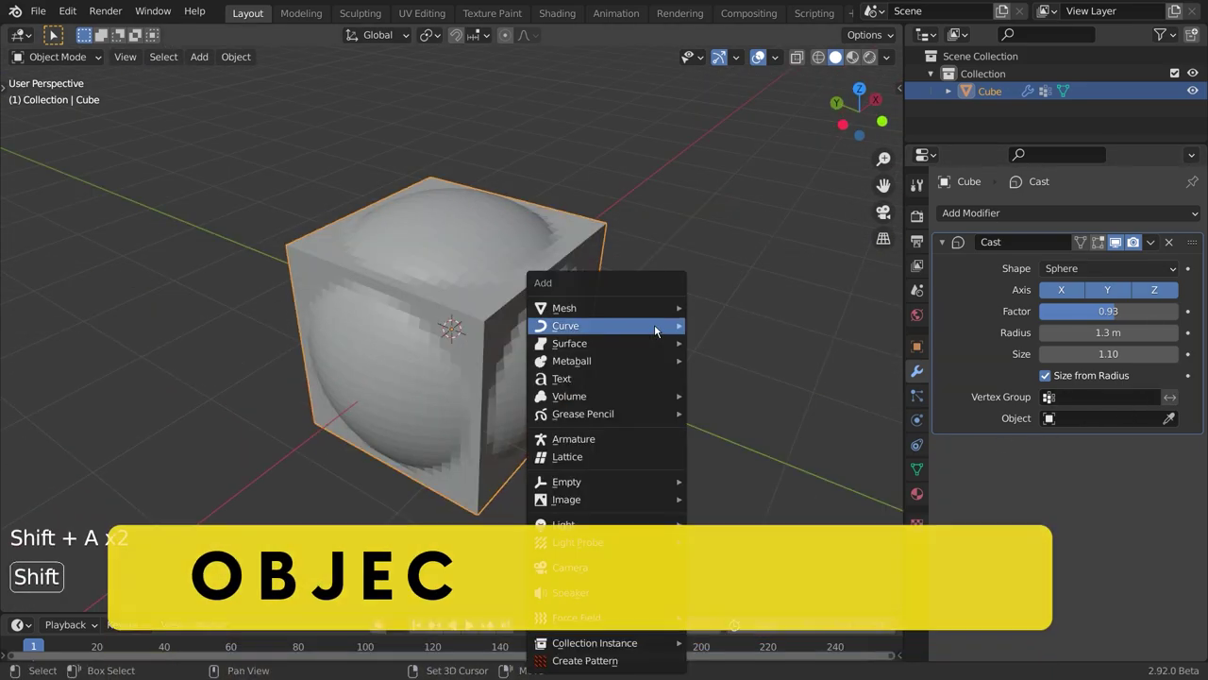
pyautogui.moveTo(576, 483)
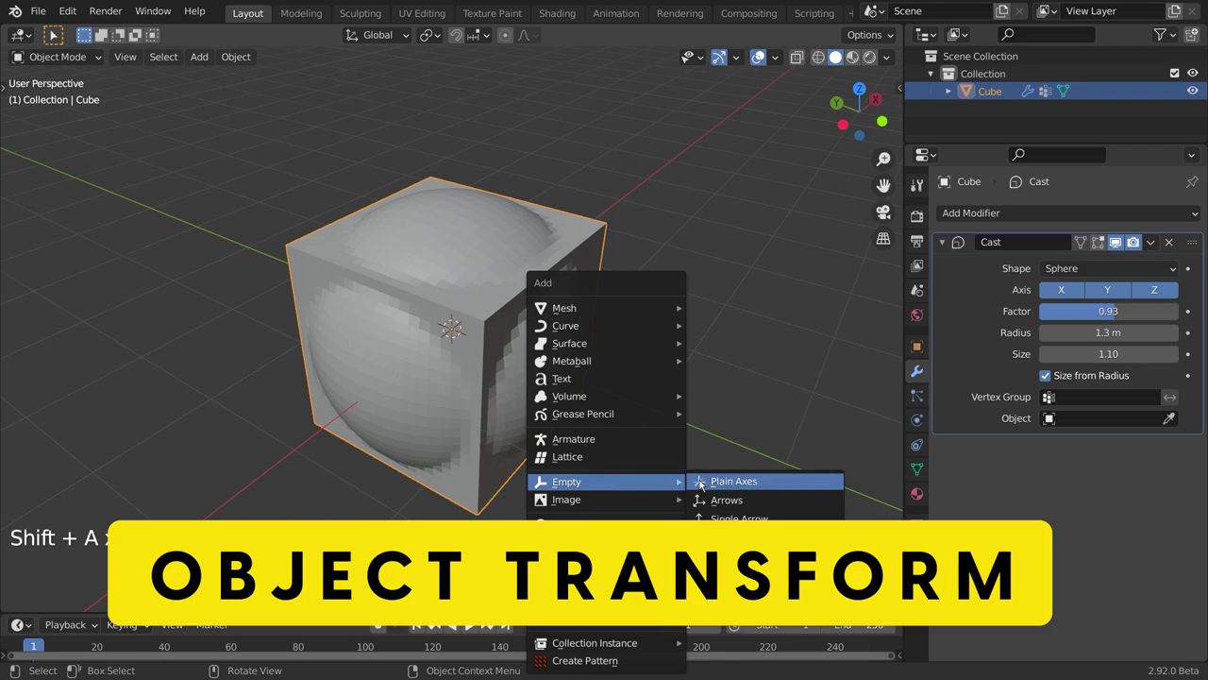
pyautogui.click(701, 484)
pyautogui.moveTo(701, 485); pyautogui.dragTo(566, 379, button='middle')
pyautogui.press('g')
pyautogui.press('x')
pyautogui.press('y')
pyautogui.click(683, 384)
# Set the Empty as the control object of the cube's Cast modifier
pyautogui.click(458, 358)
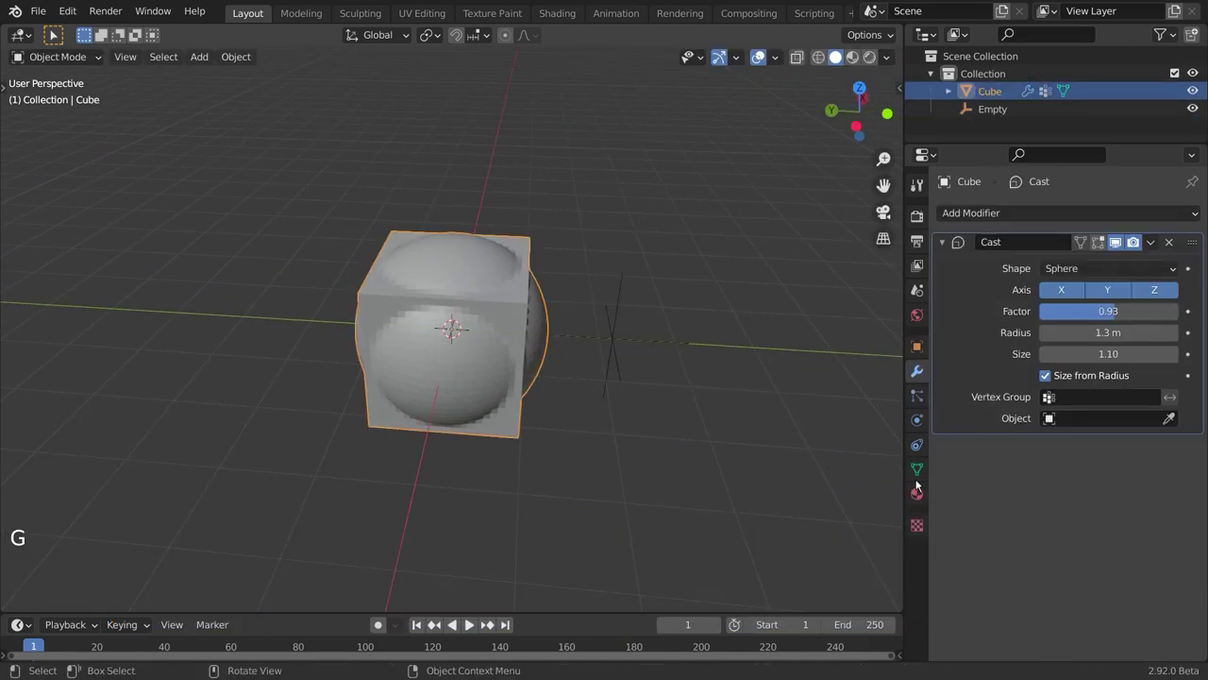
pyautogui.click(629, 335)
# Move the Empty along the Y axis back to about the cube's center
pyautogui.click(609, 359)
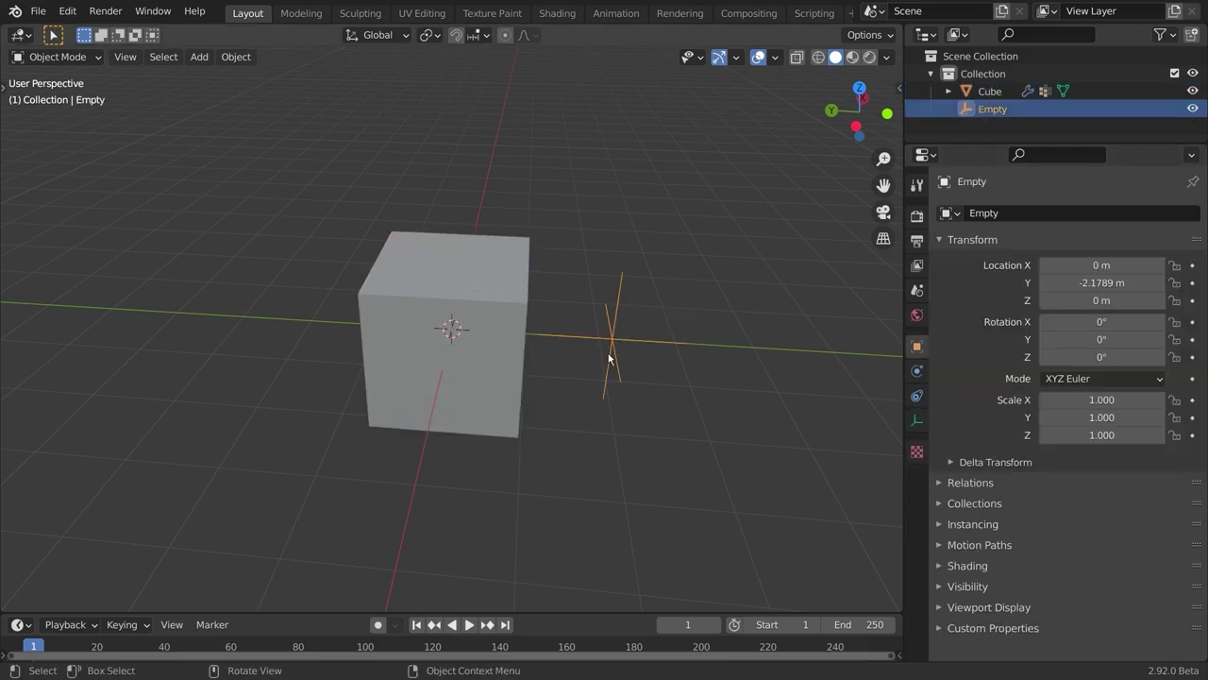
pyautogui.press('g')
pyautogui.press('x')
pyautogui.press('y')
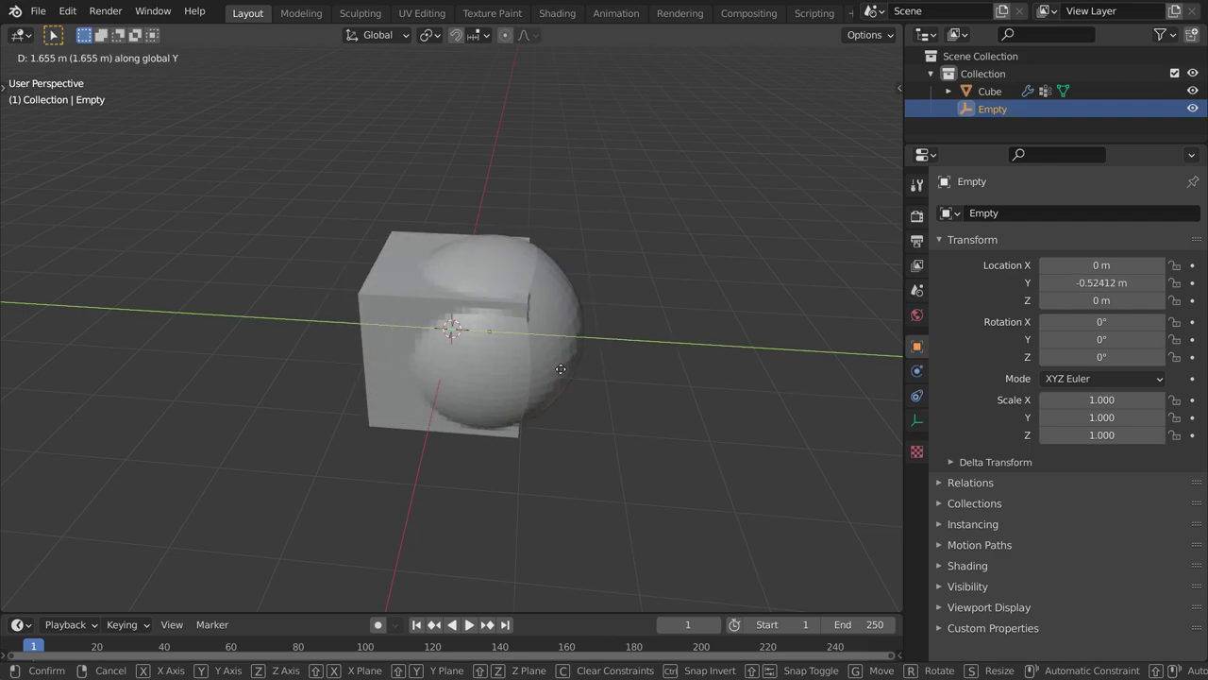
pyautogui.click(411, 354)
# Change the cube's Cast shape to Cylinder
pyautogui.click(498, 307)
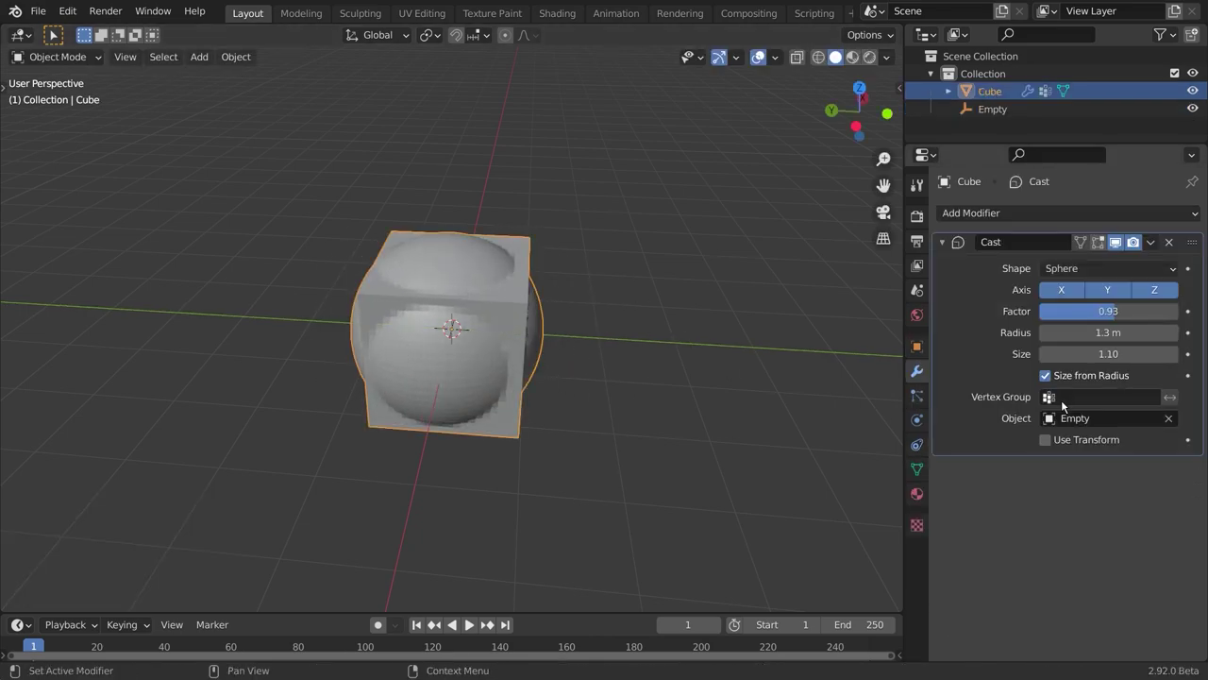
pyautogui.click(1105, 268)
pyautogui.click(1067, 308)
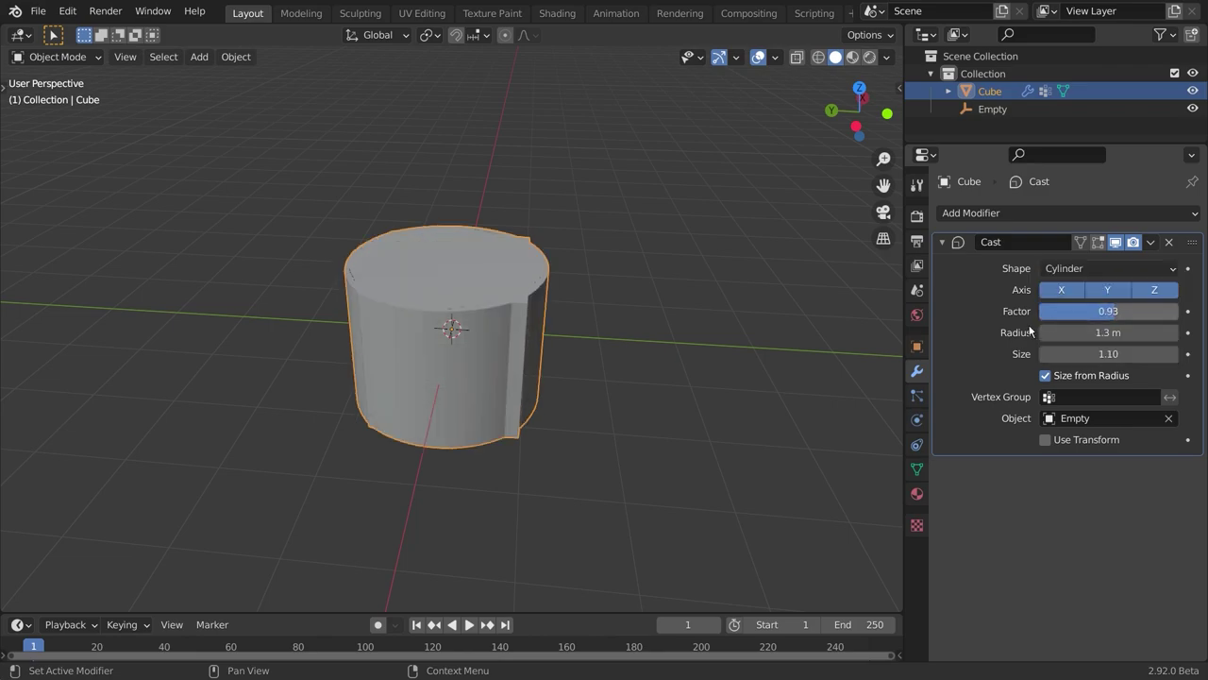
# Rotate the Empty freely around its origin with a trackball rotation
pyautogui.click(442, 350)
pyautogui.press('r')
pyautogui.press('r')
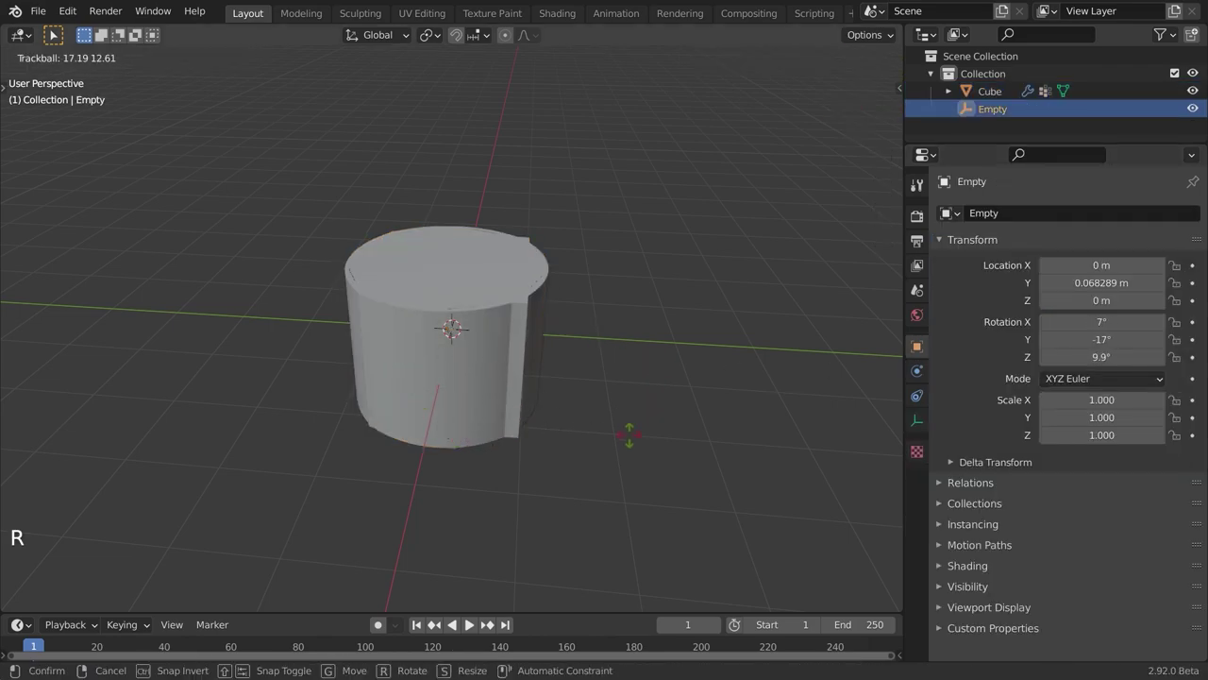
pyautogui.click(470, 362)
# Enable Use Transform on the cube's Cast modifier and rotate the Empty to about 268°, 30.6°, 43.2°
pyautogui.click(470, 361)
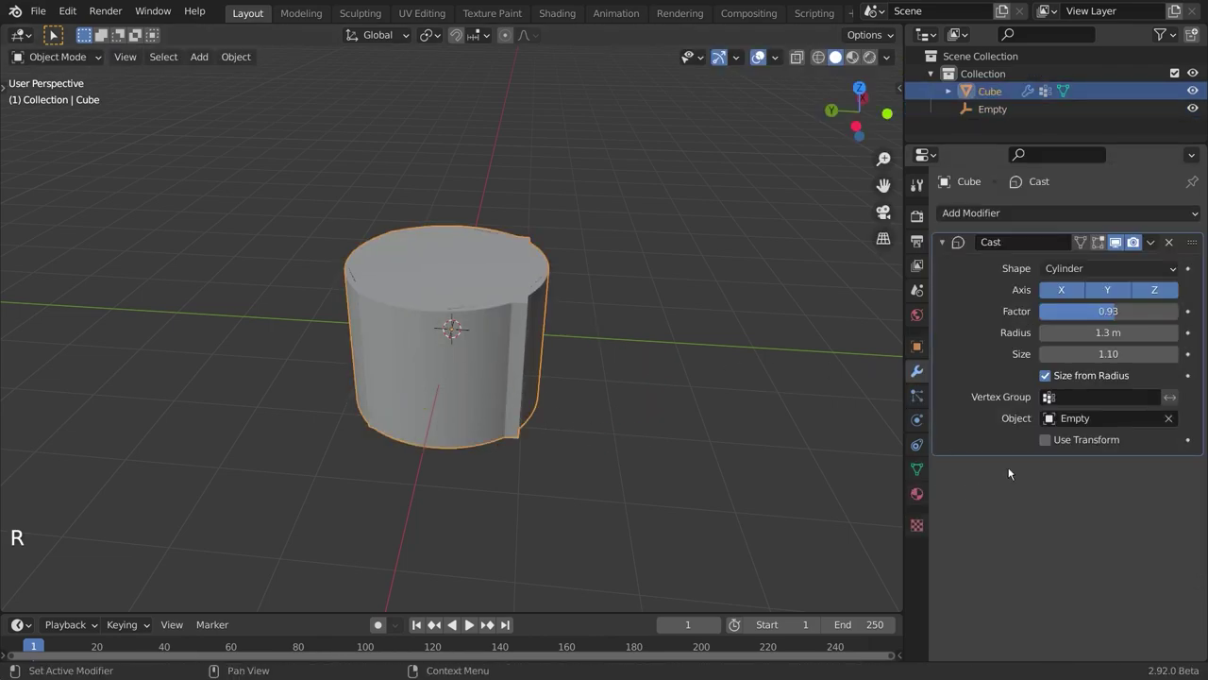
pyautogui.click(453, 332)
pyautogui.press('r')
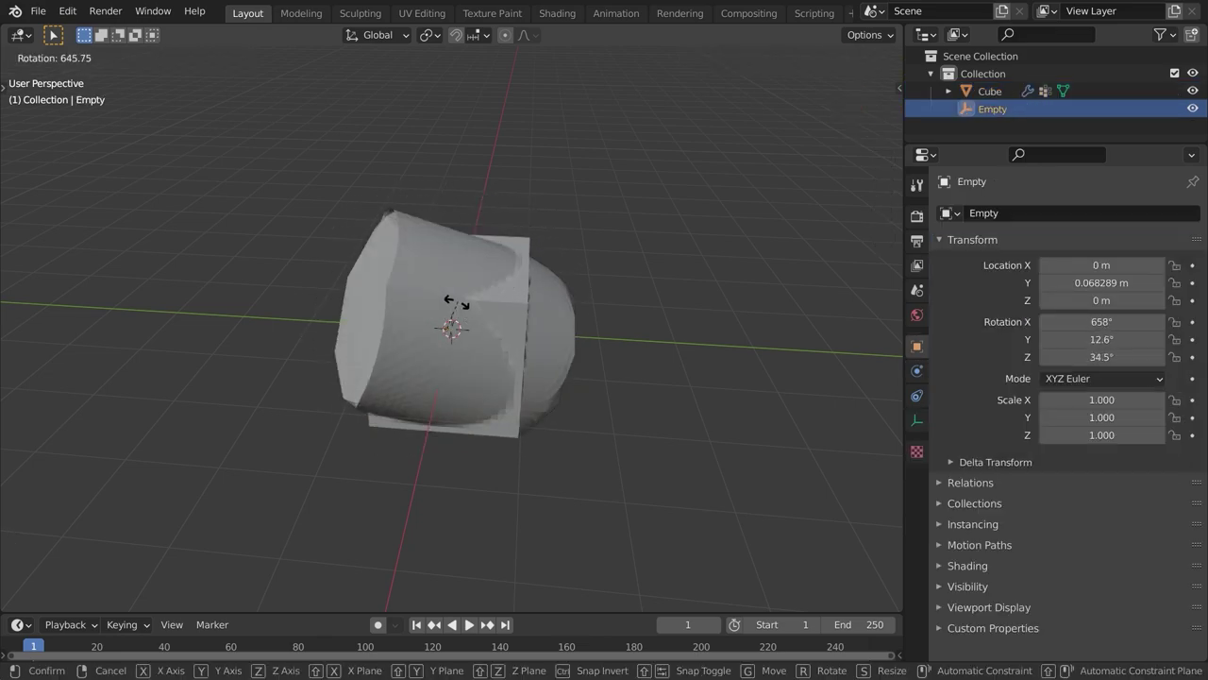
pyautogui.click(468, 365)
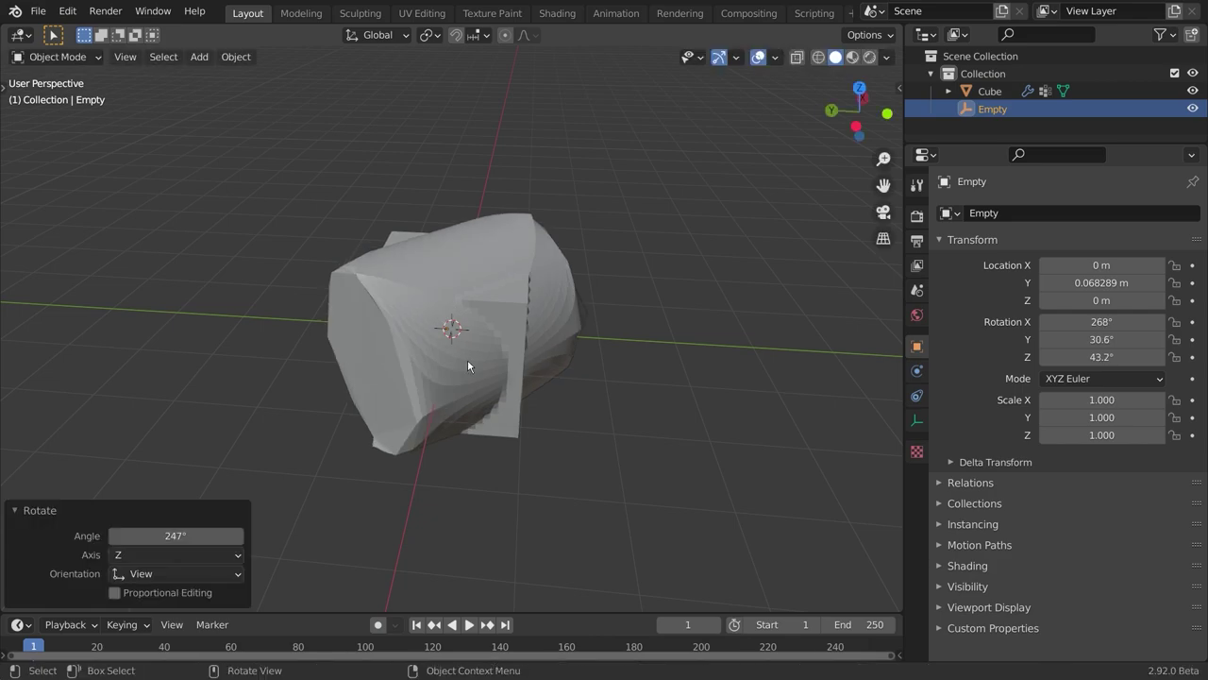
# Select the Empty inside the cube by way of wireframe shading and scale it down to about 0.775
pyautogui.click(467, 358)
pyautogui.moveTo(468, 359)
pyautogui.mouseDown(button='middle')
pyautogui.moveTo(526, 305)
pyautogui.moveTo(513, 372)
pyautogui.moveTo(473, 352)
pyautogui.mouseUp(button='middle')
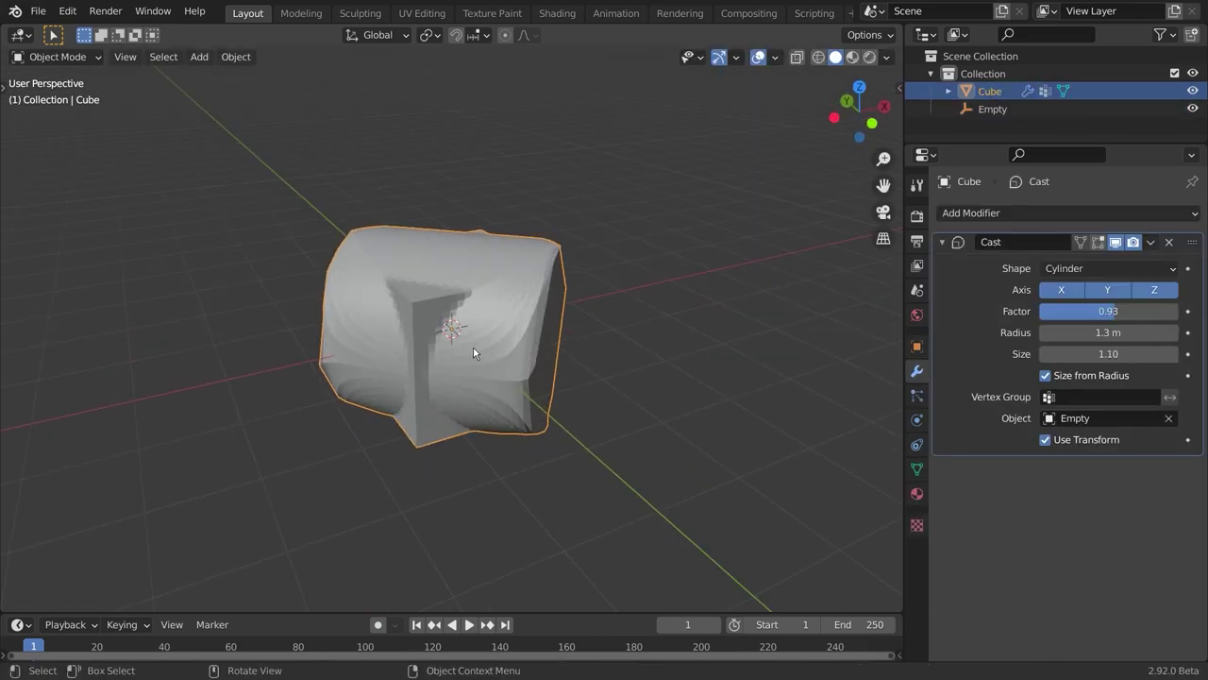
pyautogui.press('s')
pyautogui.rightClick(494, 334)
pyautogui.press('z')
pyautogui.click(455, 332)
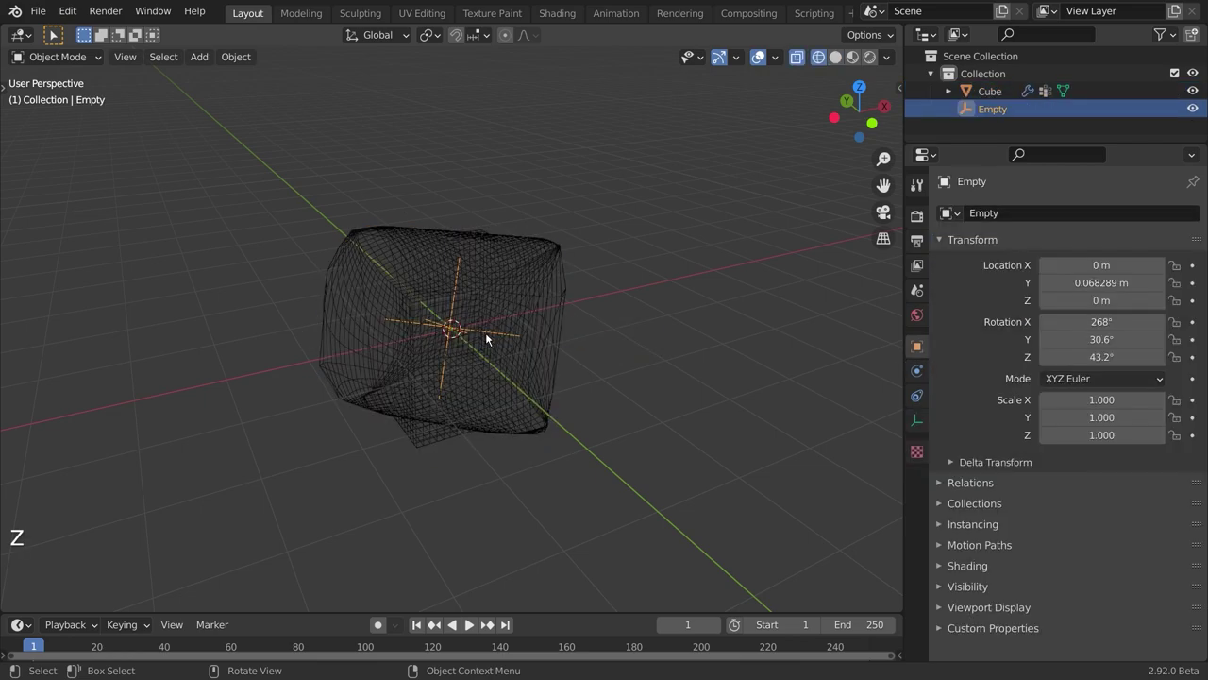
pyautogui.press('z')
pyautogui.press('s')
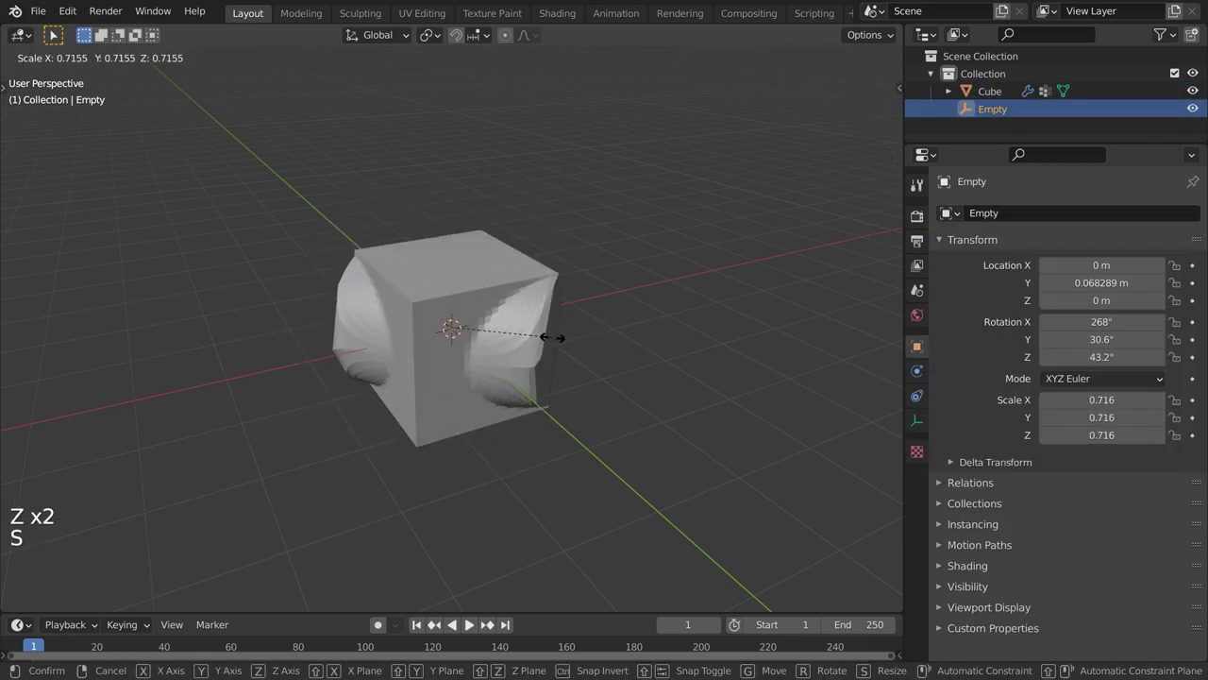
pyautogui.click(564, 340)
# Change the cube's Cast shape to Sphere
pyautogui.moveTo(489, 385); pyautogui.dragTo(550, 377, button='middle')
pyautogui.click(443, 357)
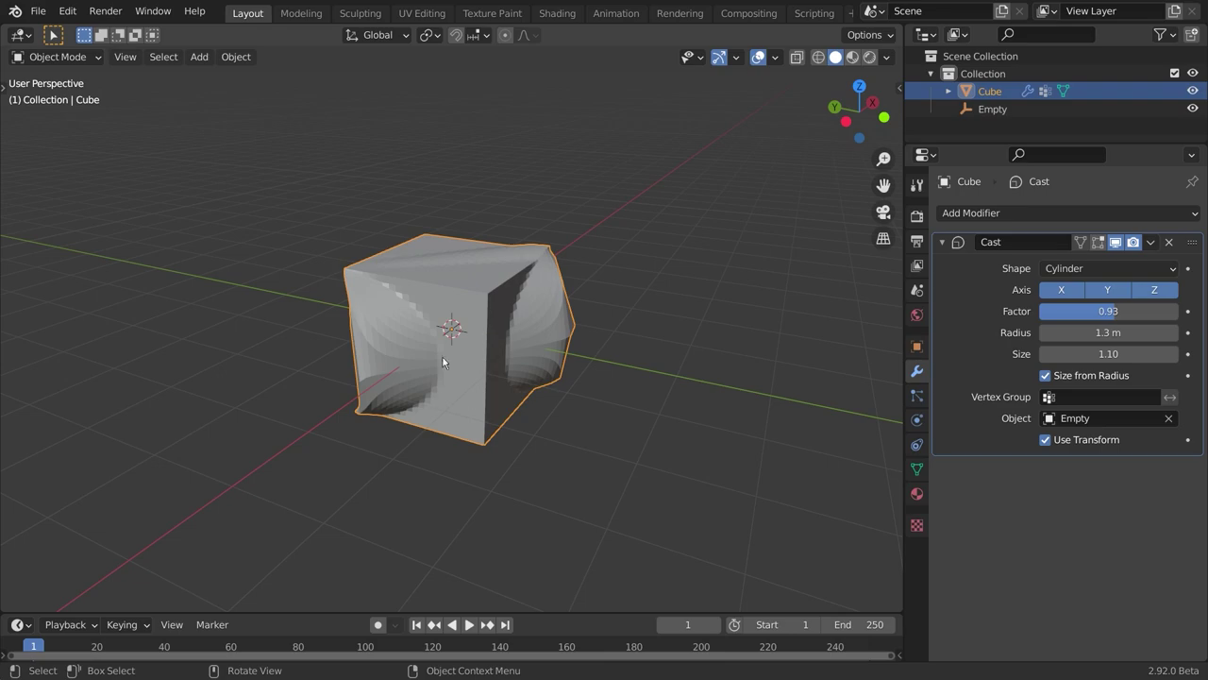
pyautogui.click(1064, 274)
pyautogui.click(1071, 286)
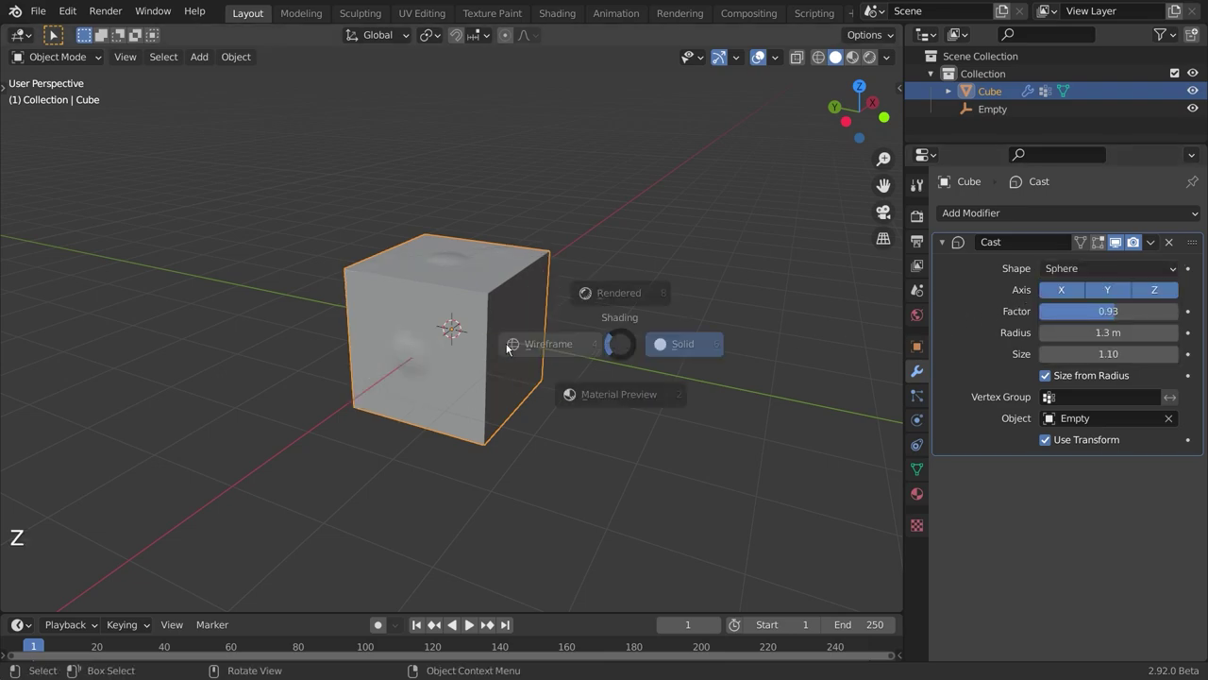
# Select the Empty inside the cube through wireframe display and scale it up to about 0.939
pyautogui.click(509, 346)
pyautogui.click(457, 360)
pyautogui.press('z')
pyautogui.click(652, 363)
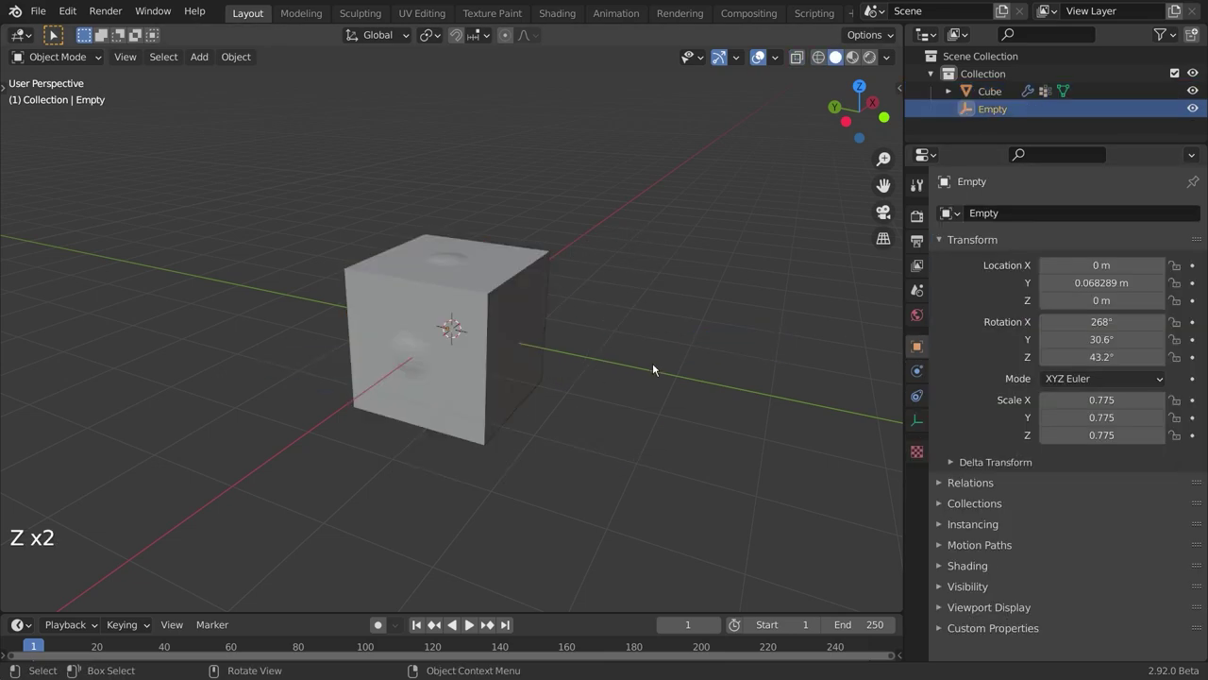
pyautogui.moveTo(653, 363); pyautogui.dragTo(593, 352, button='middle')
pyautogui.press('s')
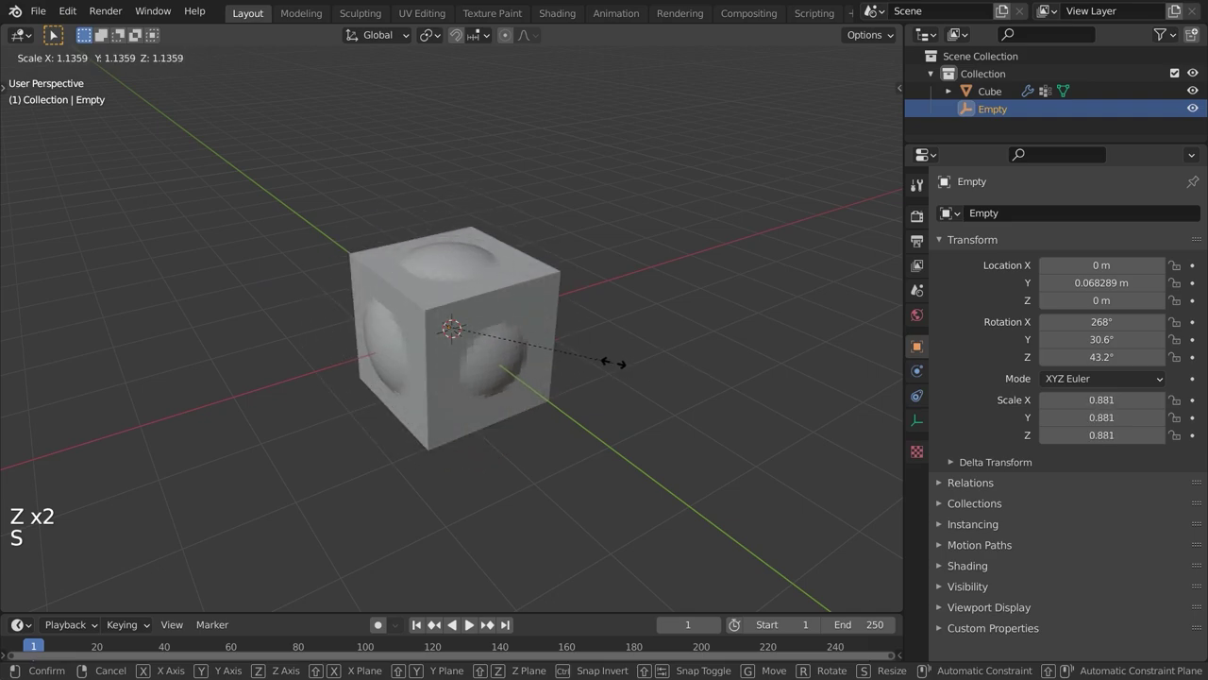
pyautogui.click(485, 389)
# Move the Empty slightly along the Z axis
pyautogui.press('g')
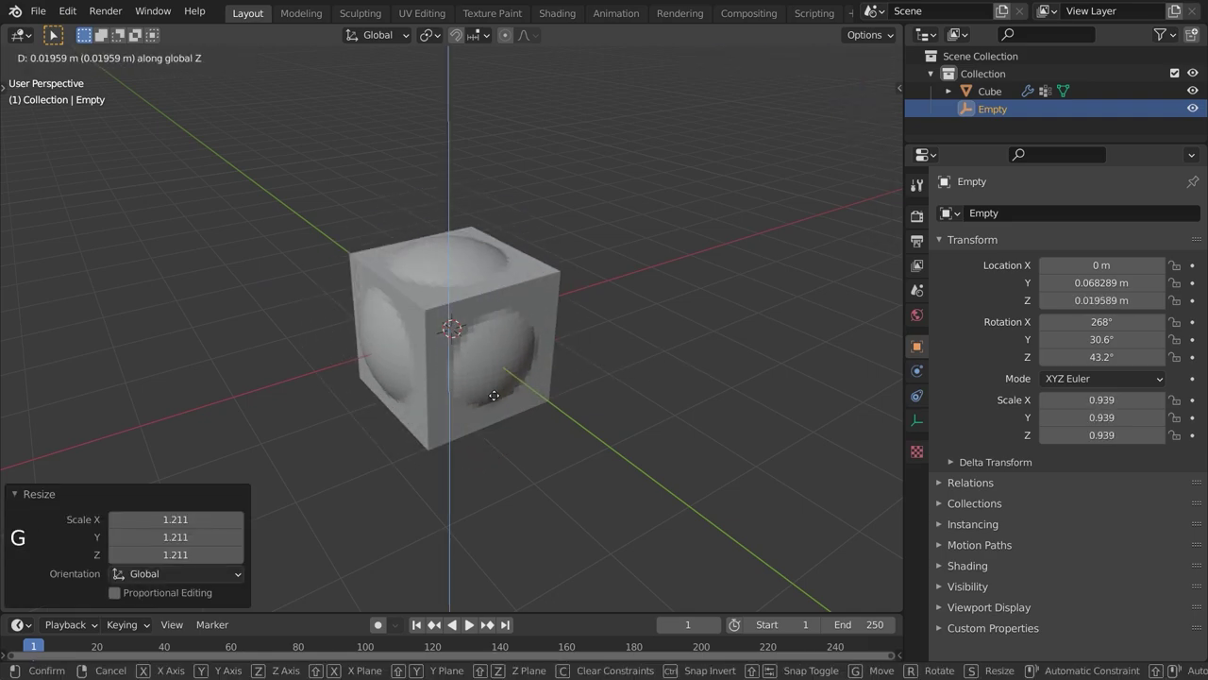
pyautogui.click(493, 395)
pyautogui.click(479, 393)
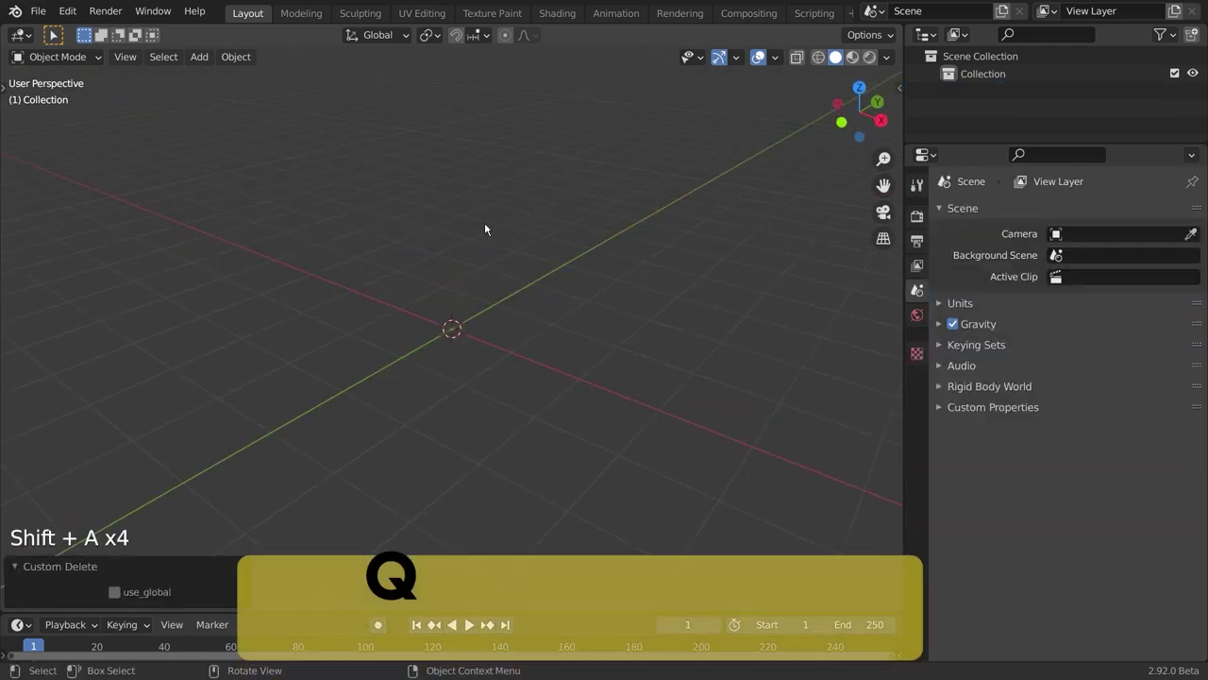
# Add a UV sphere and select the vertex at its top pole in Edit Mode
pyautogui.hotkey('shift', 'a')
pyautogui.moveTo(397, 49)
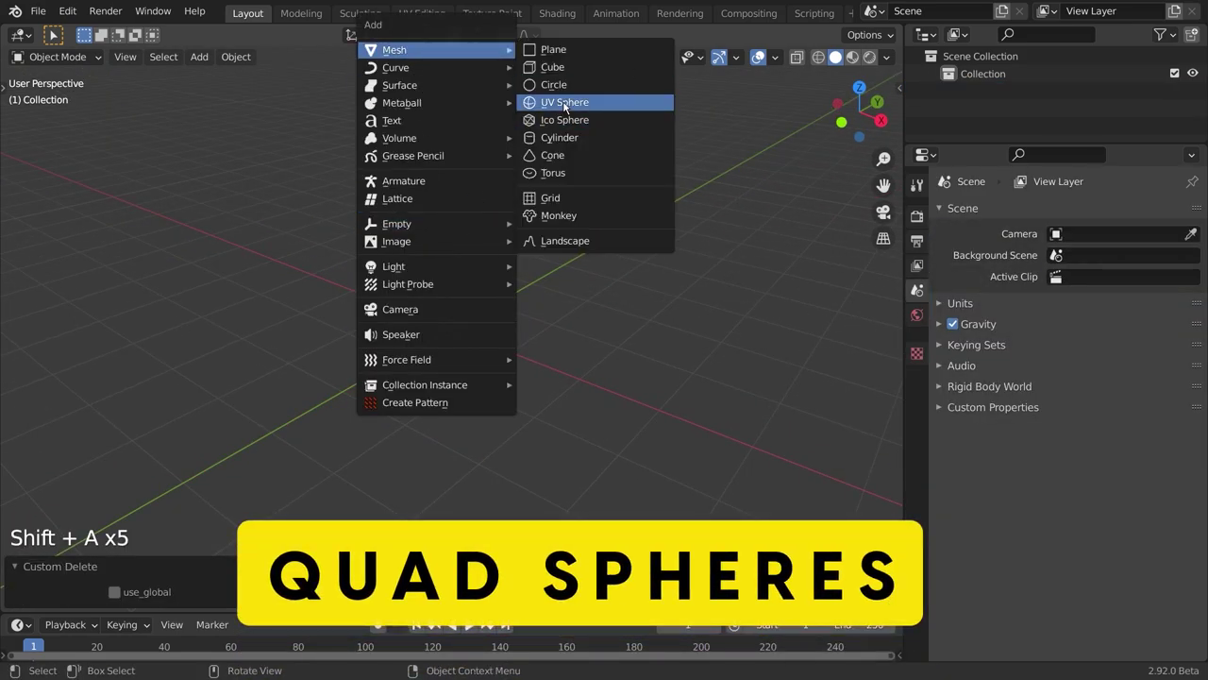
pyautogui.click(565, 104)
pyautogui.scroll(4, 468, 216)
pyautogui.press('Tab')
pyautogui.scroll(5, 462, 186)
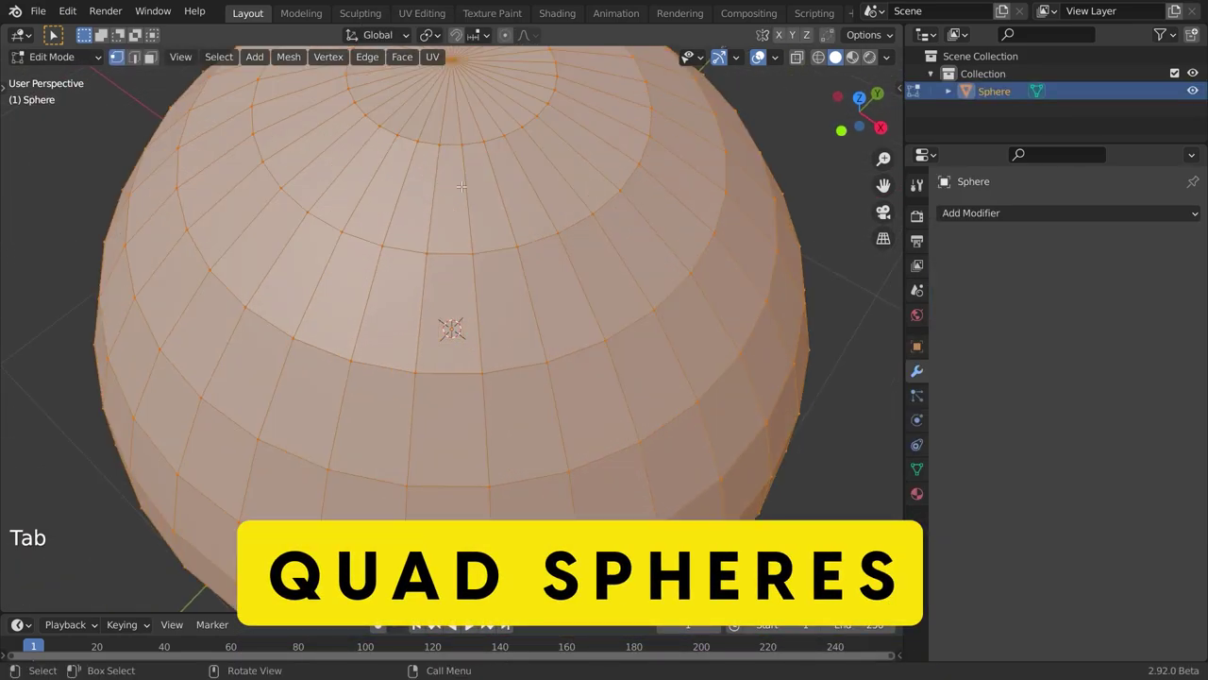
pyautogui.scroll(-4, 462, 186)
pyautogui.keyDown('shift'); pyautogui.moveTo(462, 186); pyautogui.dragTo(456, 250, button='middle'); pyautogui.keyUp('shift')
pyautogui.click(443, 268)
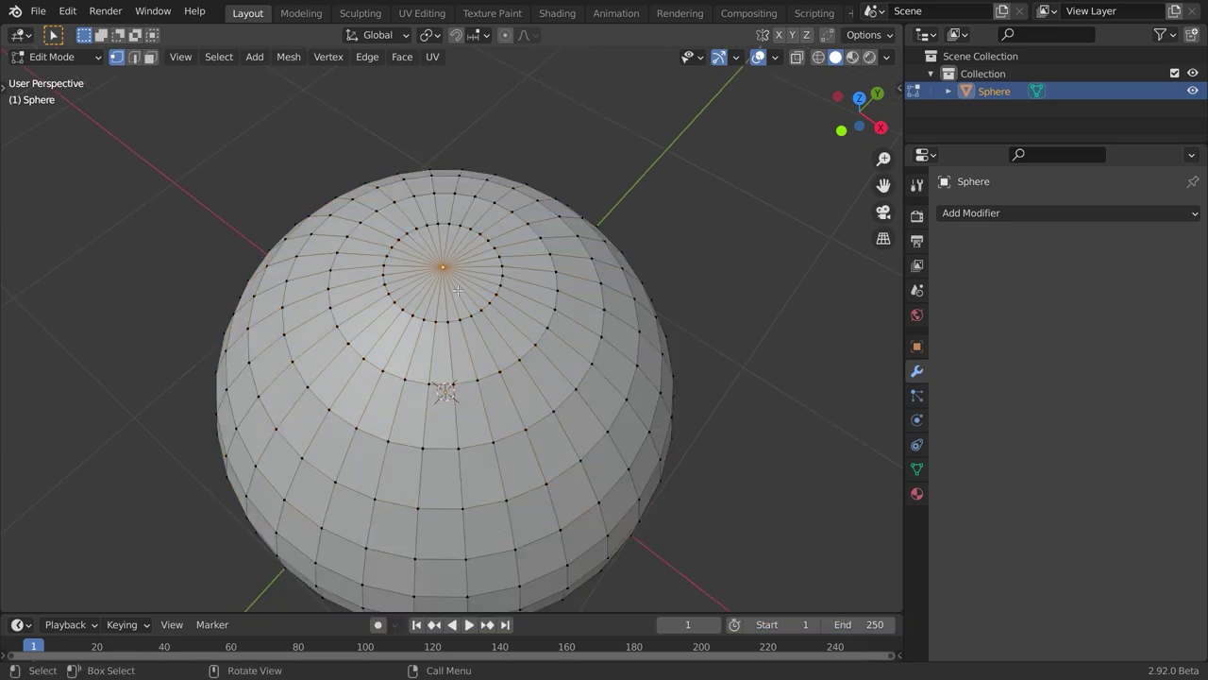
# Delete the UV sphere and add a cube mesh in its place
pyautogui.press('Tab')
pyautogui.press('x')
pyautogui.hotkey('shift', 'a')
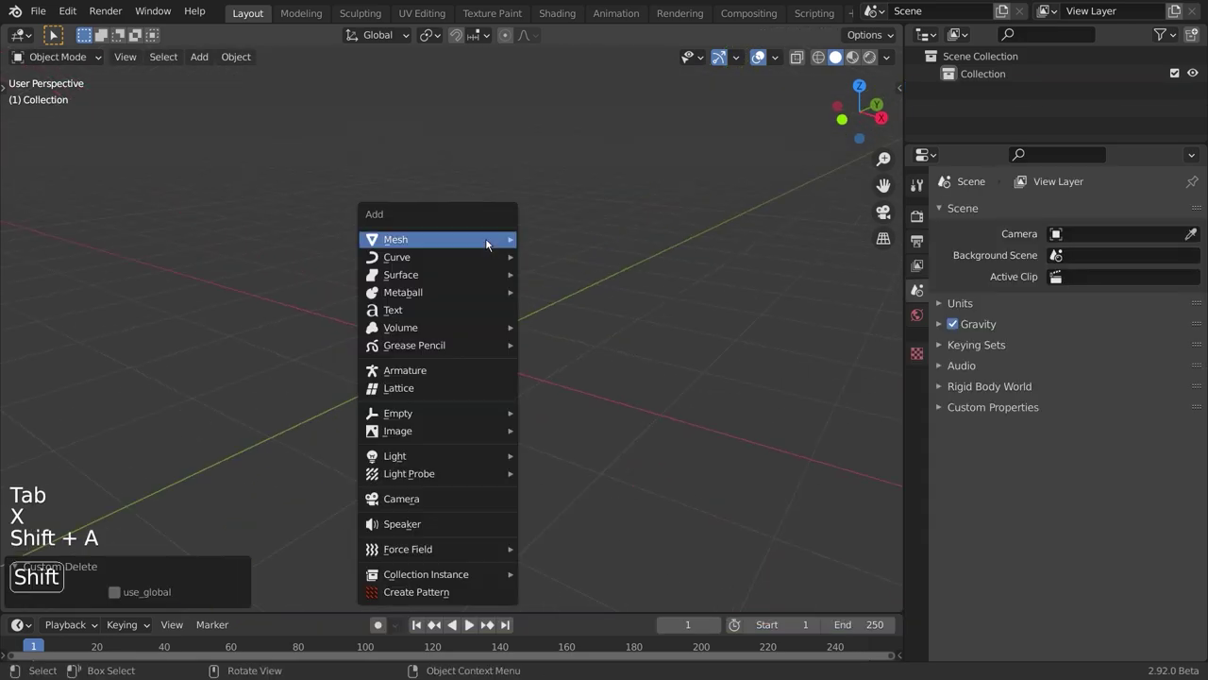
pyautogui.moveTo(488, 240)
pyautogui.click(553, 257)
# Subdivide the whole cube into a dense grid of quads and return to Object Mode
pyautogui.press('Tab')
pyautogui.keyDown('shift'); pyautogui.moveTo(537, 376); pyautogui.dragTo(539, 337, button='middle'); pyautogui.keyUp('shift')
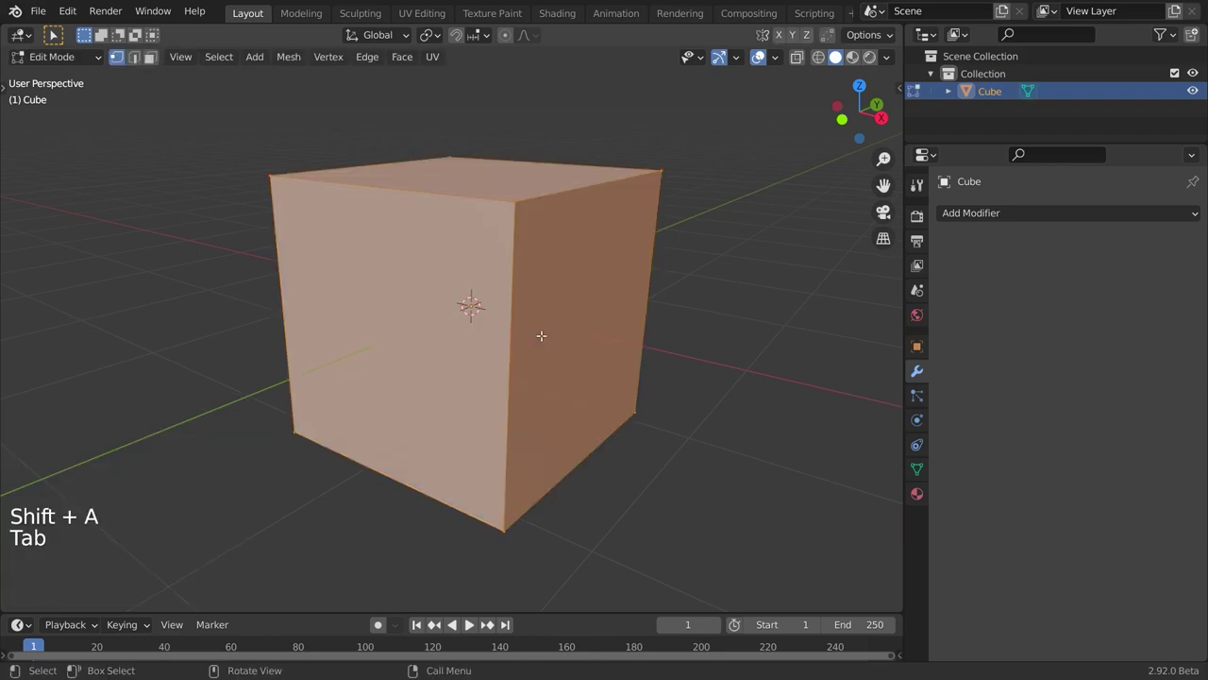
pyautogui.rightClick(535, 334)
pyautogui.click(497, 286)
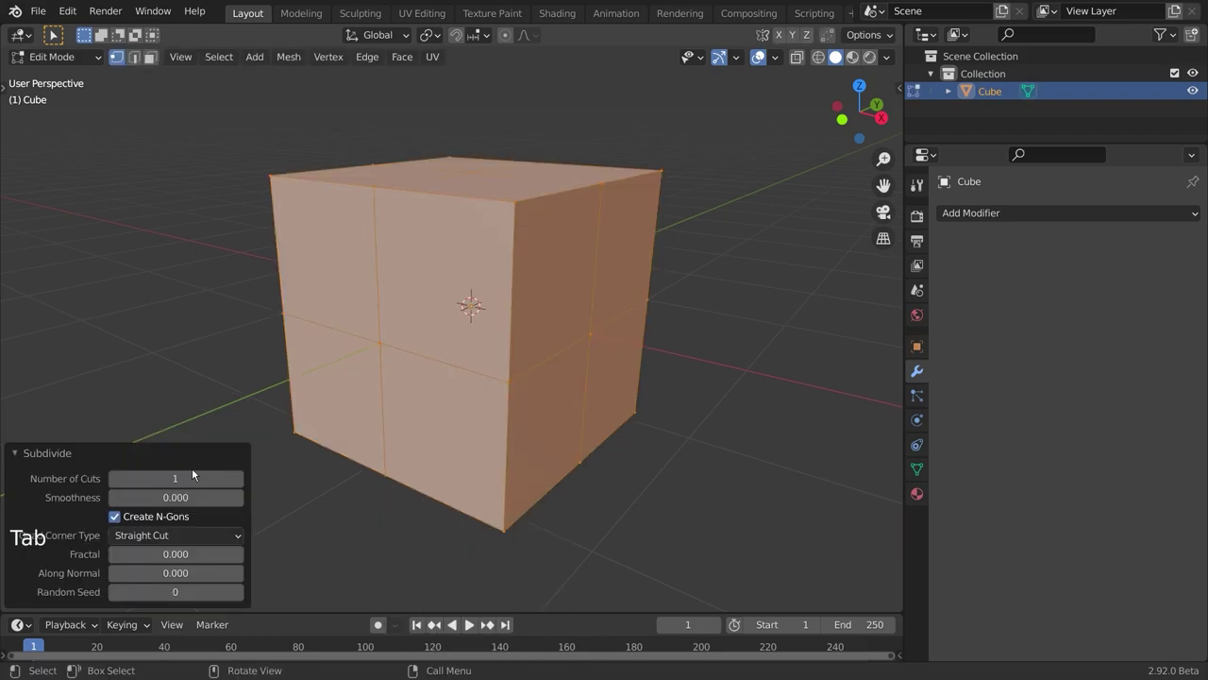
pyautogui.moveTo(529, 396); pyautogui.dragTo(602, 374, button='middle')
pyautogui.press('Tab')
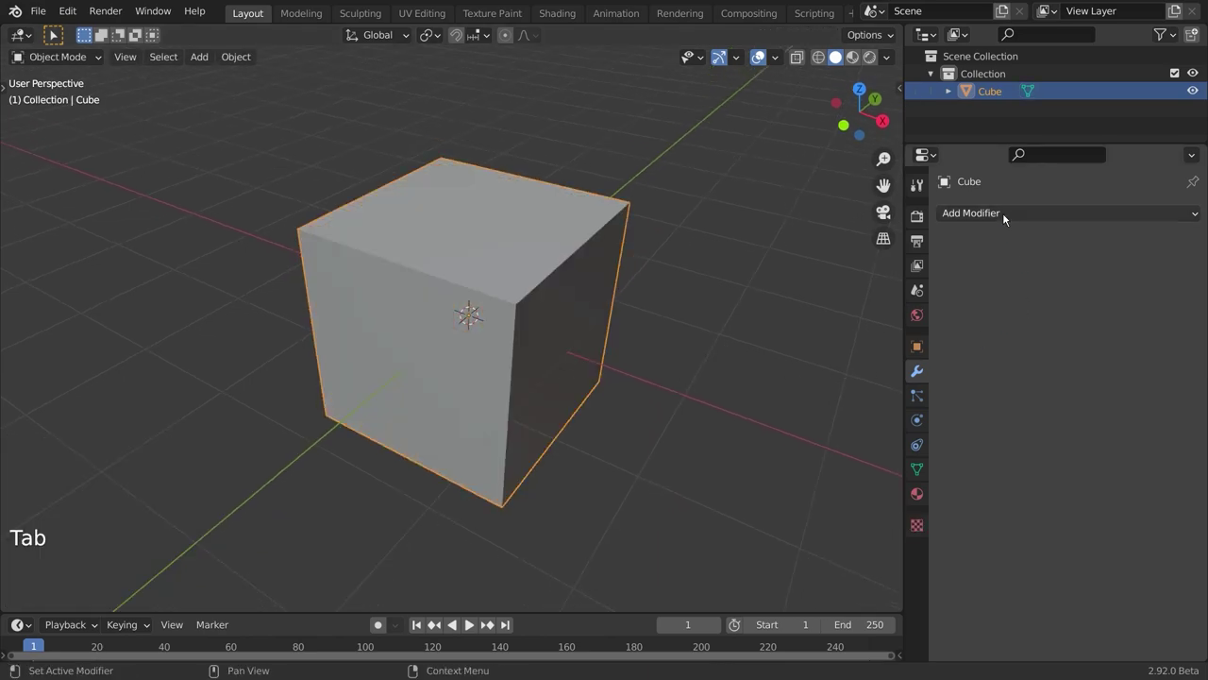
# Add a Cast modifier with factor 1 to the cube and apply it
pyautogui.click(1002, 212)
pyautogui.click(1038, 280)
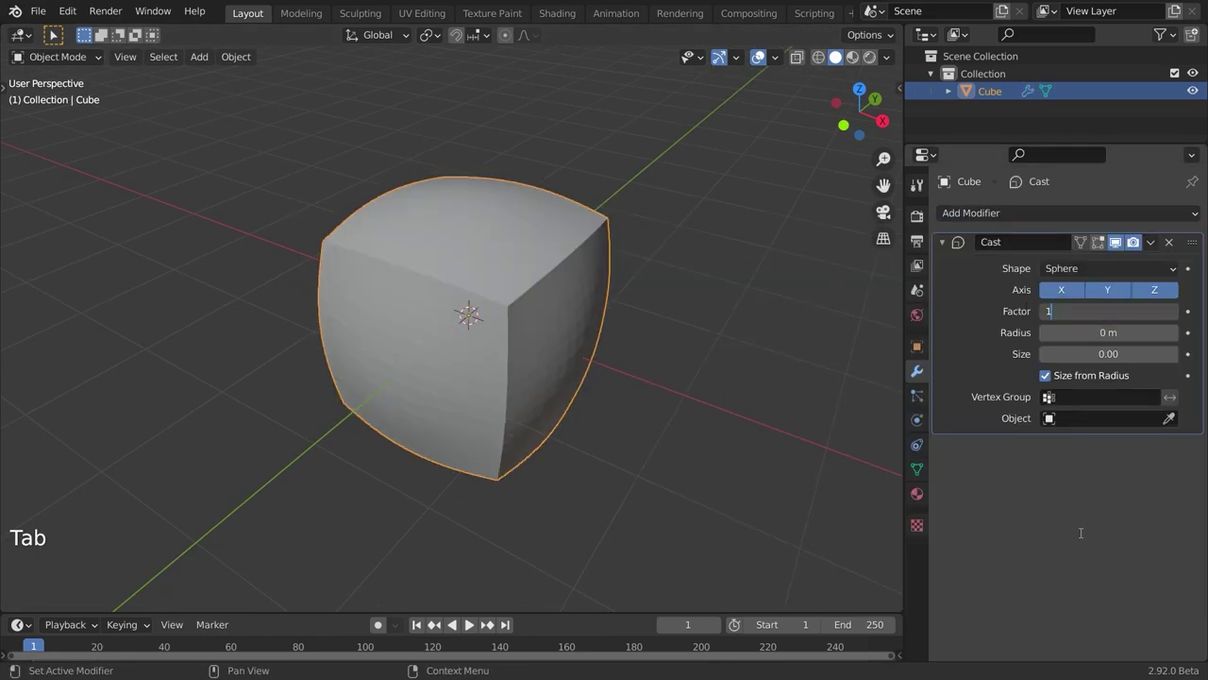
pyautogui.press('Return')
pyautogui.click(1151, 242)
pyautogui.click(1134, 261)
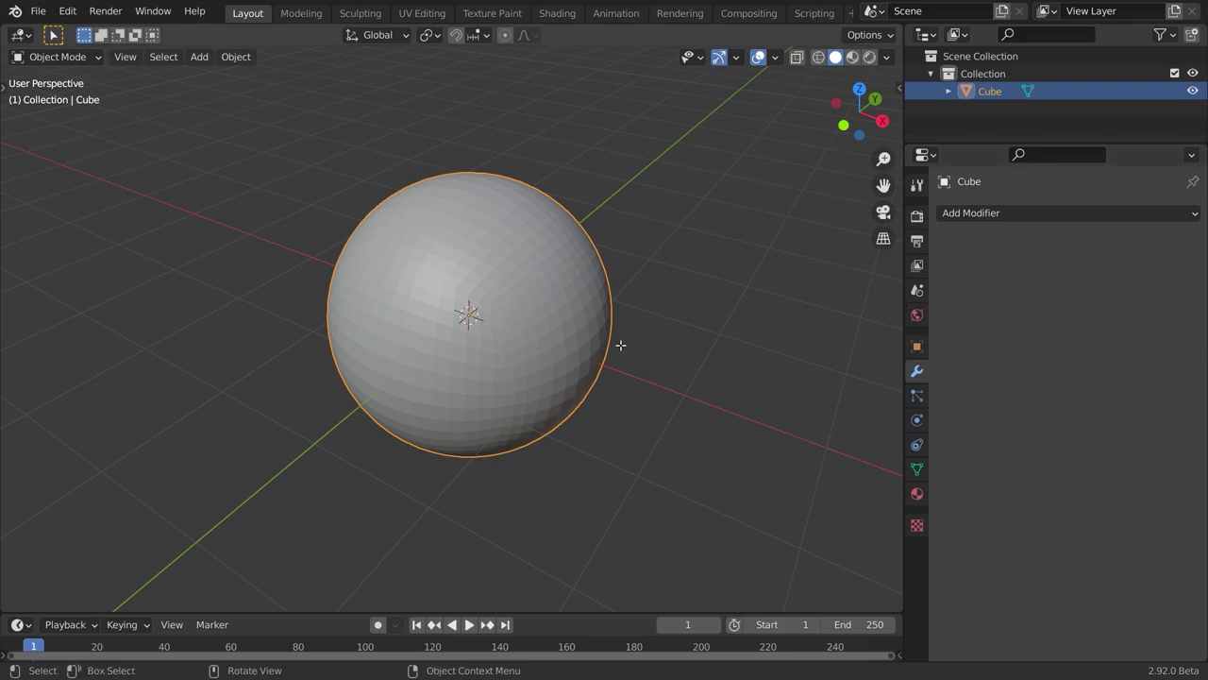
# In Edit Mode with face selection, select a 2×2 block of faces on the side of the quad sphere
pyautogui.press('Tab')
pyautogui.moveTo(620, 345); pyautogui.dragTo(572, 335, button='middle')
pyautogui.press('a')
pyautogui.press('a')
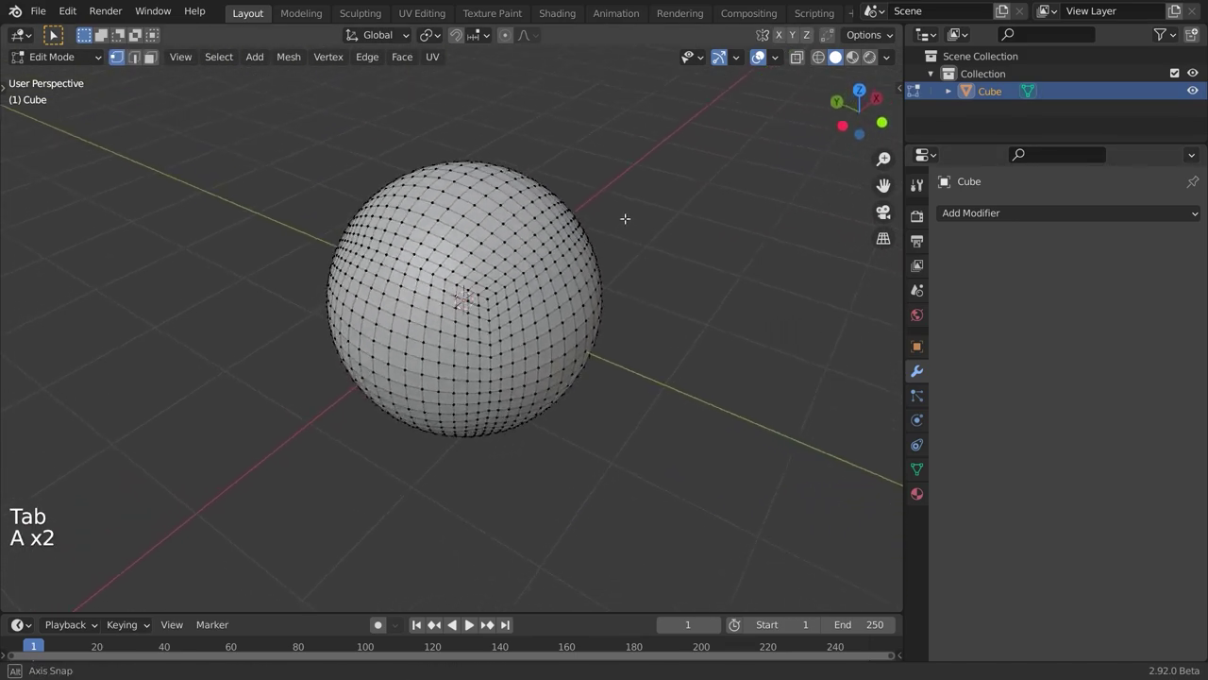
pyautogui.moveTo(625, 219); pyautogui.dragTo(483, 167, button='middle')
pyautogui.press('alt+KP_3')
pyautogui.scroll(2, 481, 364)
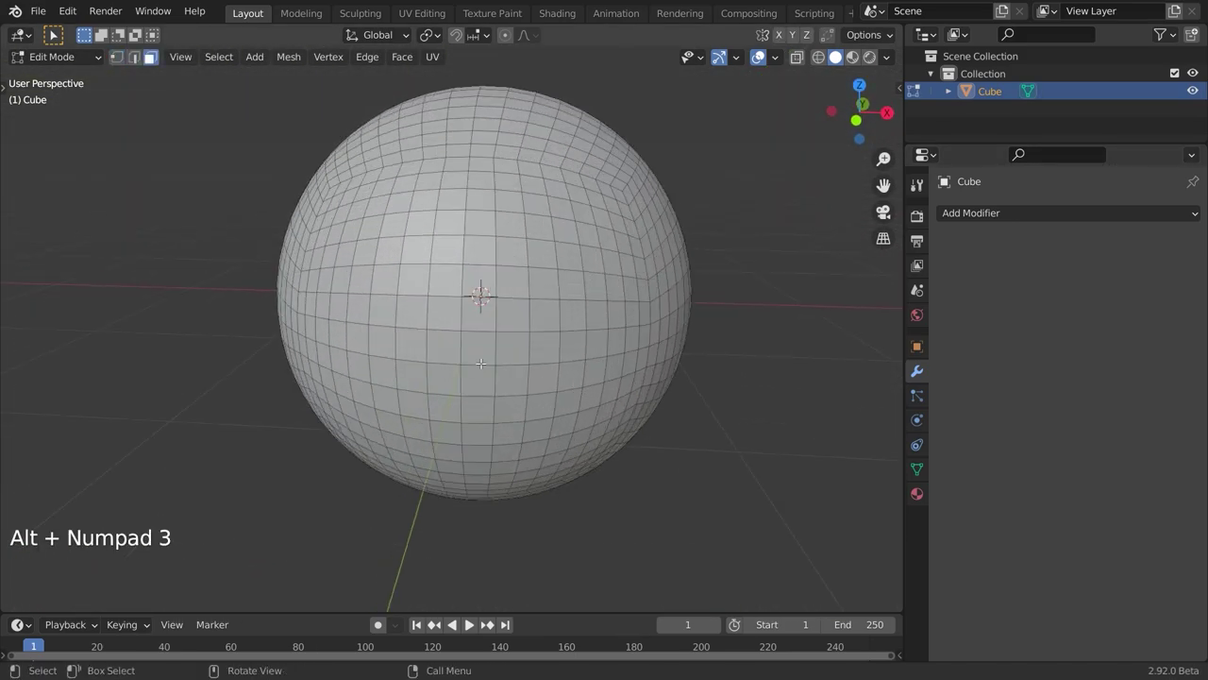
pyautogui.moveTo(481, 362); pyautogui.dragTo(490, 291, button='middle')
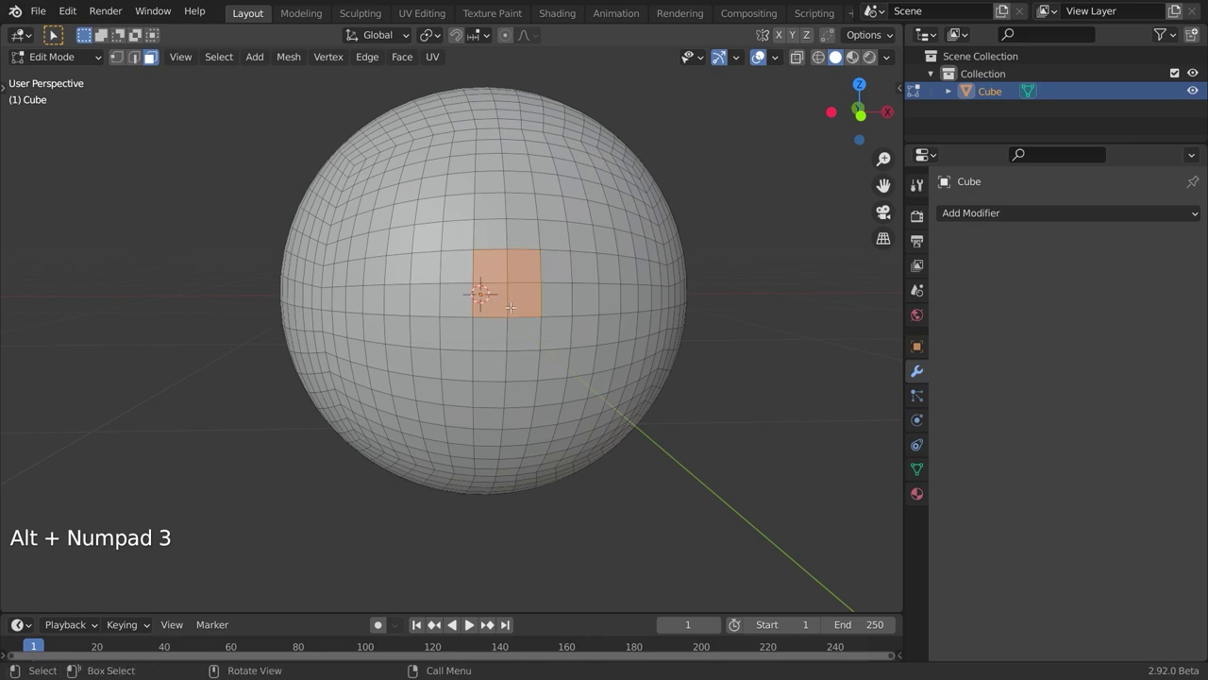
# Inset the four selected faces by about 0.052 m
pyautogui.scroll(1, 510, 307)
pyautogui.moveTo(545, 339); pyautogui.dragTo(666, 376, button='middle')
pyautogui.scroll(1, 608, 358)
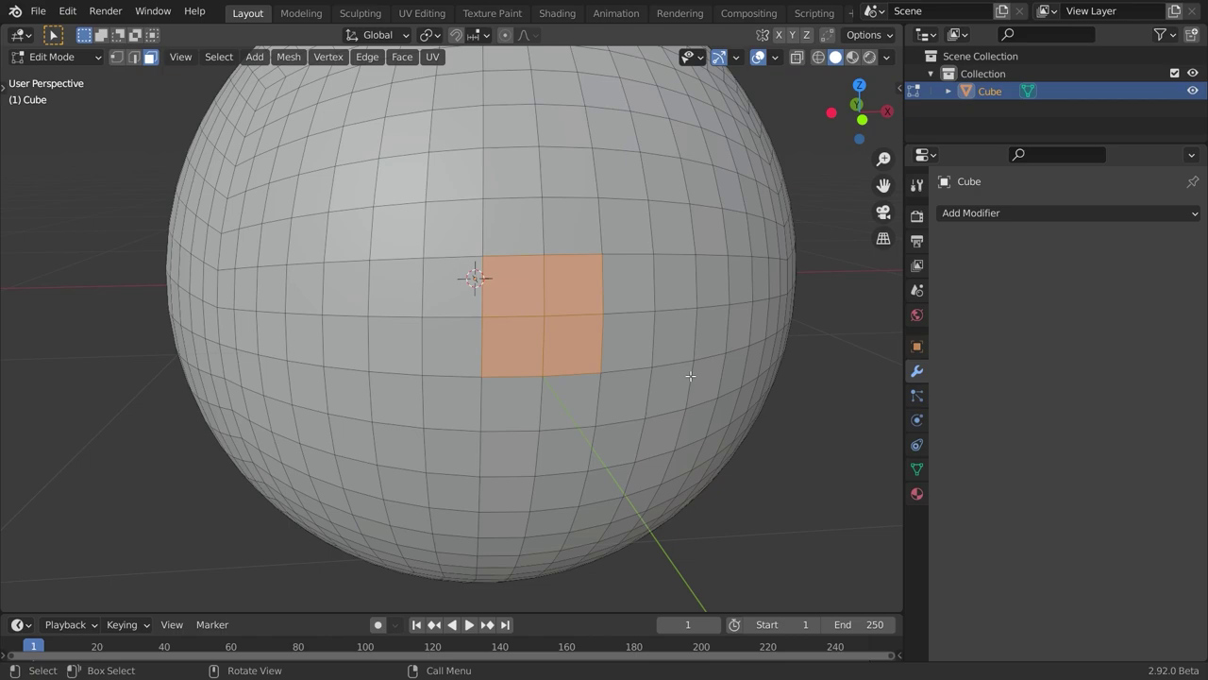
pyautogui.press('i')
pyautogui.click(672, 368)
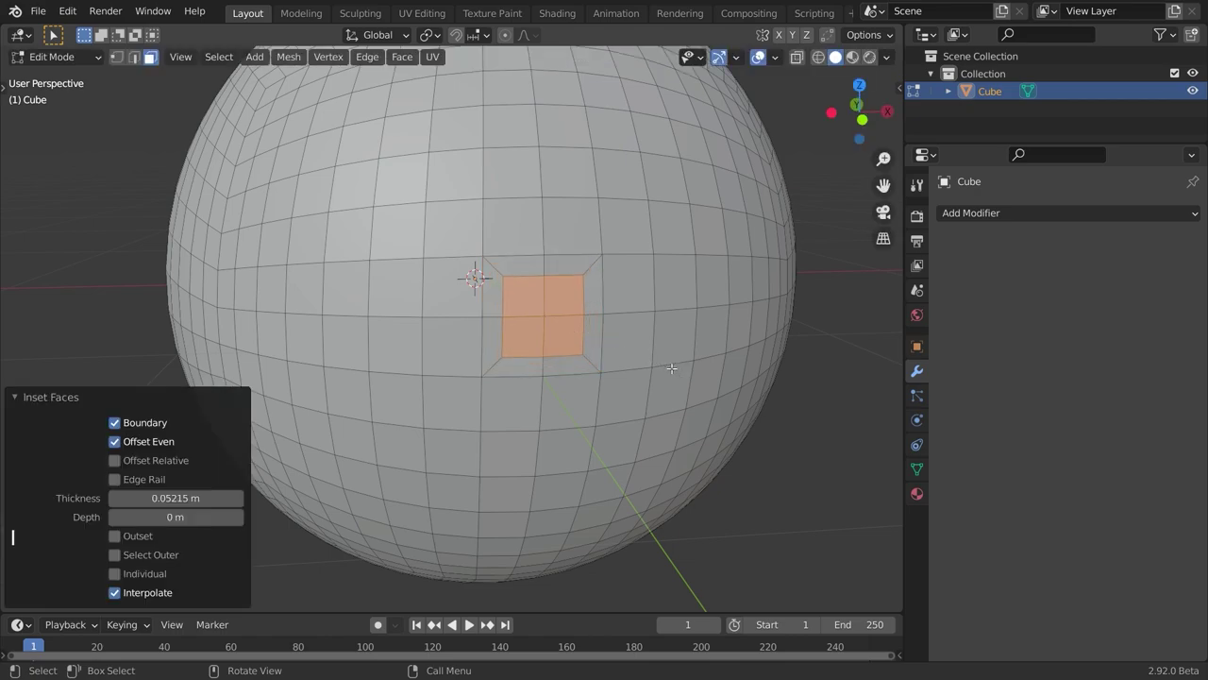
# Round the inset faces into a regular circle with the LoopTools Circle operator
pyautogui.press('F3')
pyautogui.write('to circl')
pyautogui.press('Return')
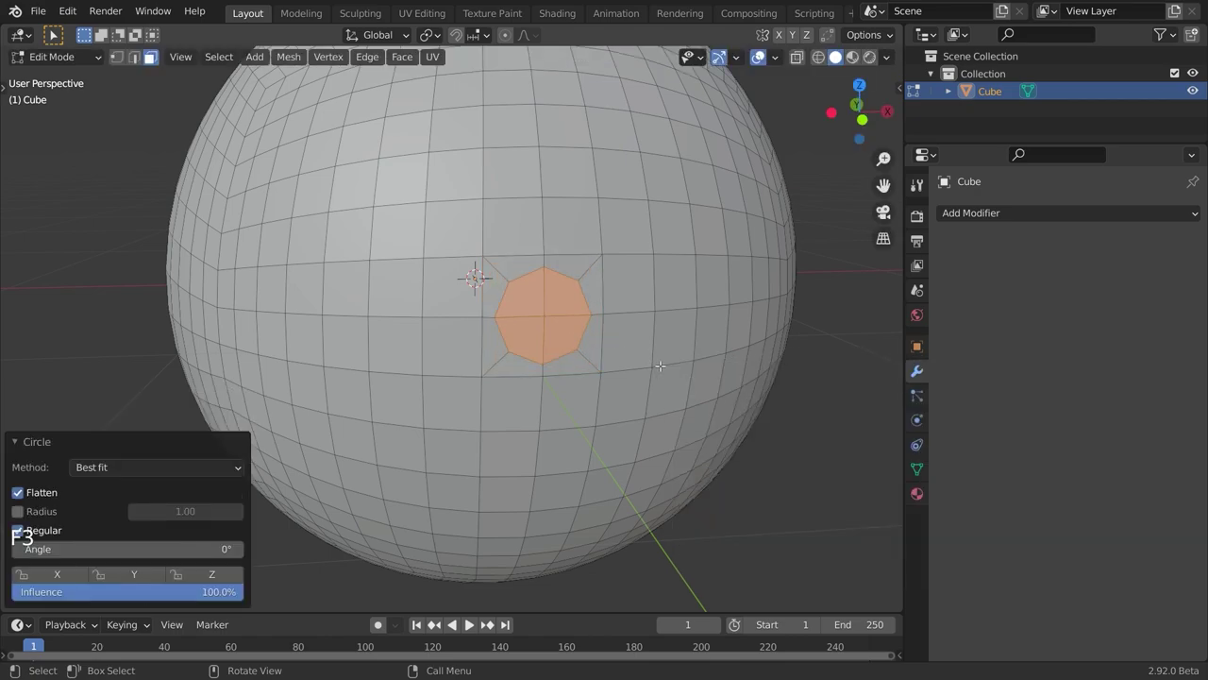
# Extrude the circular faces inward to form a recess in the sphere
pyautogui.moveTo(663, 398); pyautogui.dragTo(682, 399, button='middle')
pyautogui.press('e')
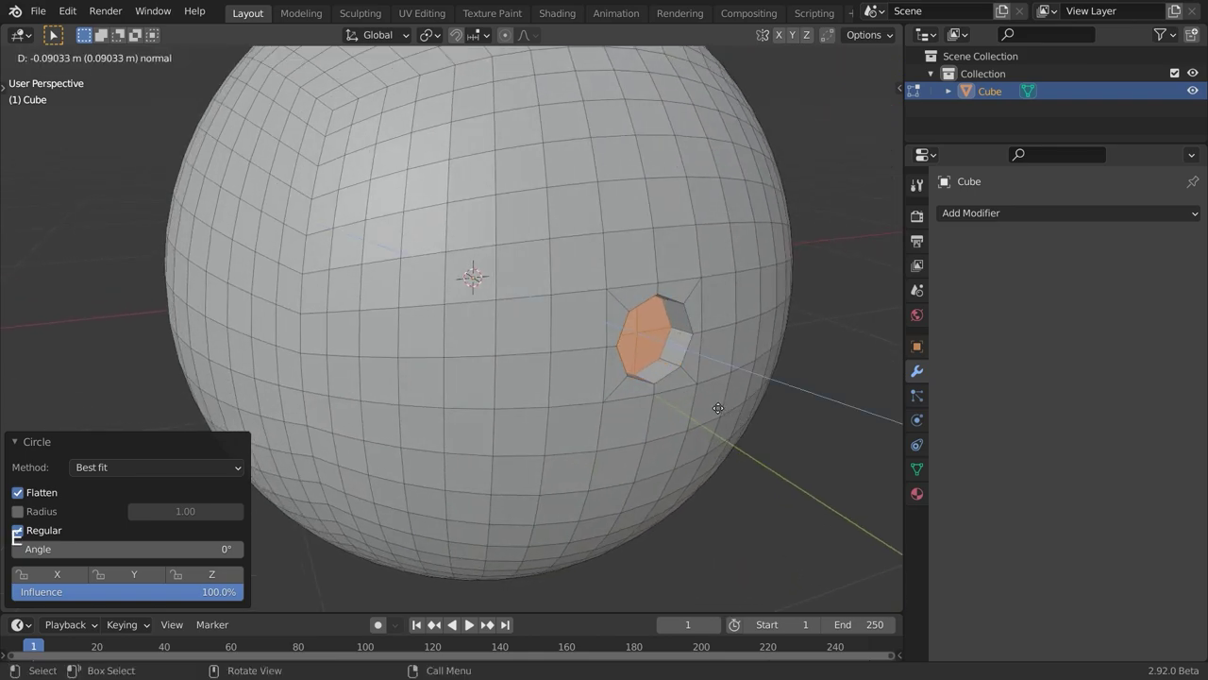
pyautogui.click(688, 405)
# Bevel the outer and inner edge loops of the circular recess by about 0.0134 m with 2 segments
pyautogui.hotkey('alt', '2')
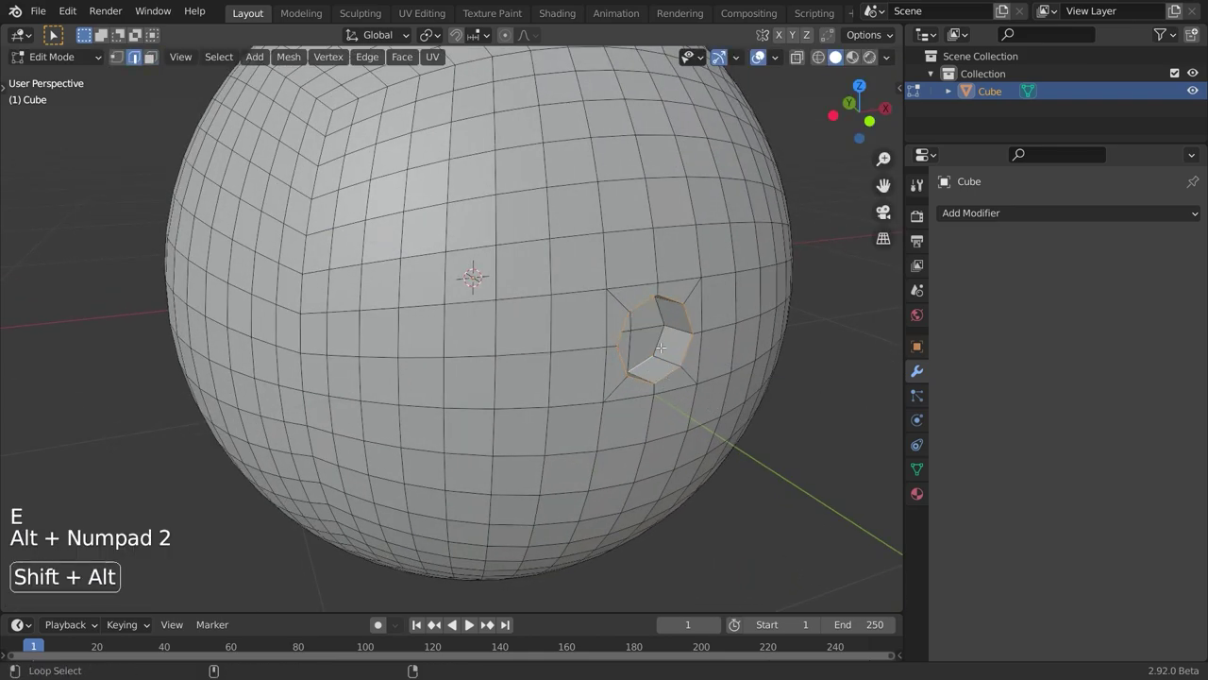
pyautogui.moveTo(660, 348); pyautogui.dragTo(407, 195, button='middle')
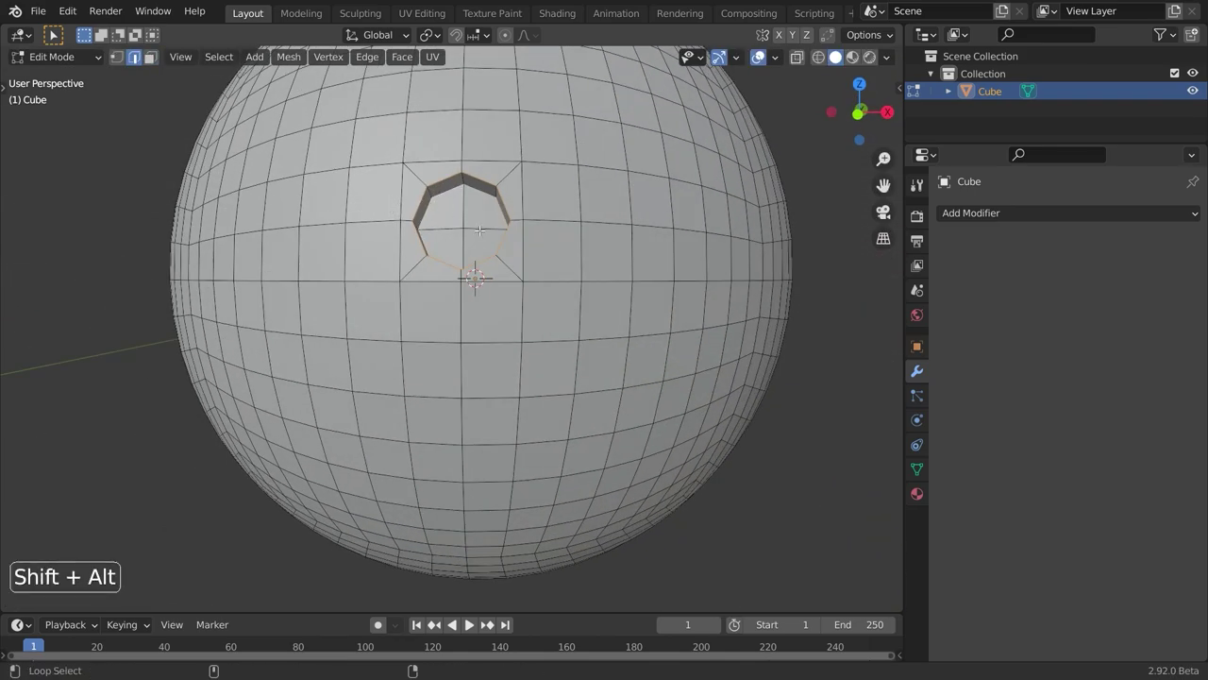
pyautogui.moveTo(479, 230); pyautogui.dragTo(534, 262, button='middle')
pyautogui.scroll(1, 571, 281)
pyautogui.keyDown('shift'); pyautogui.moveTo(687, 305); pyautogui.dragTo(664, 329, button='middle'); pyautogui.keyUp('shift')
pyautogui.hotkey('ctrl', 'b')
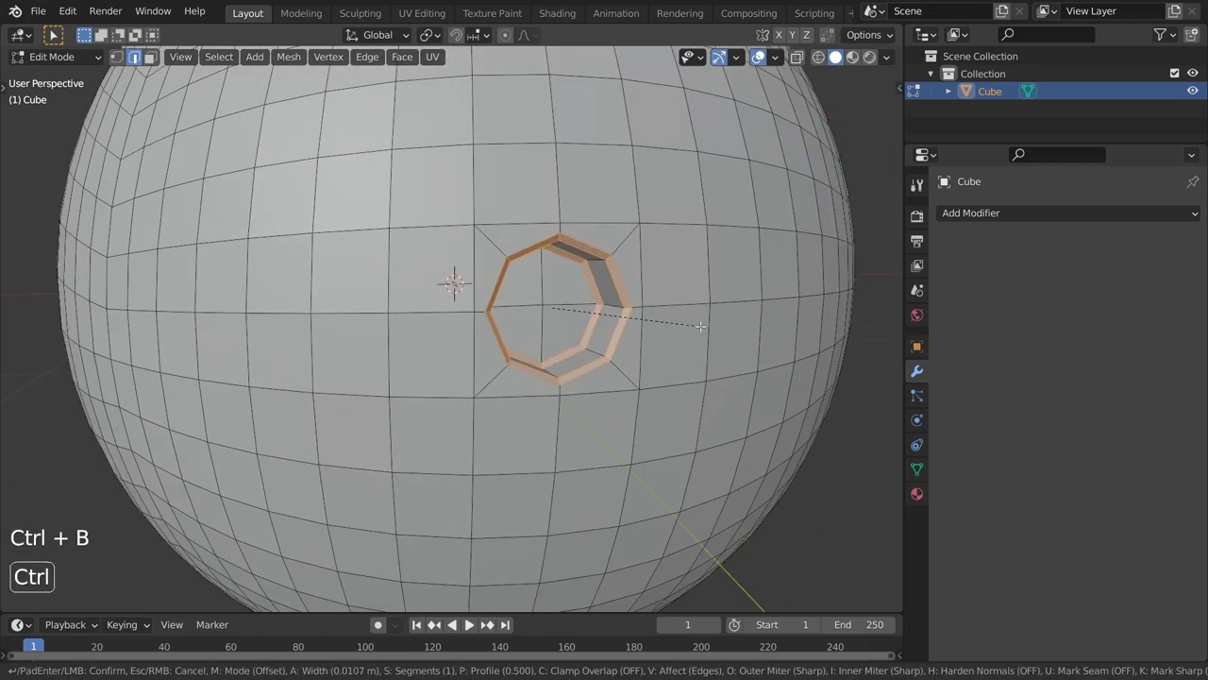
pyautogui.click(700, 326)
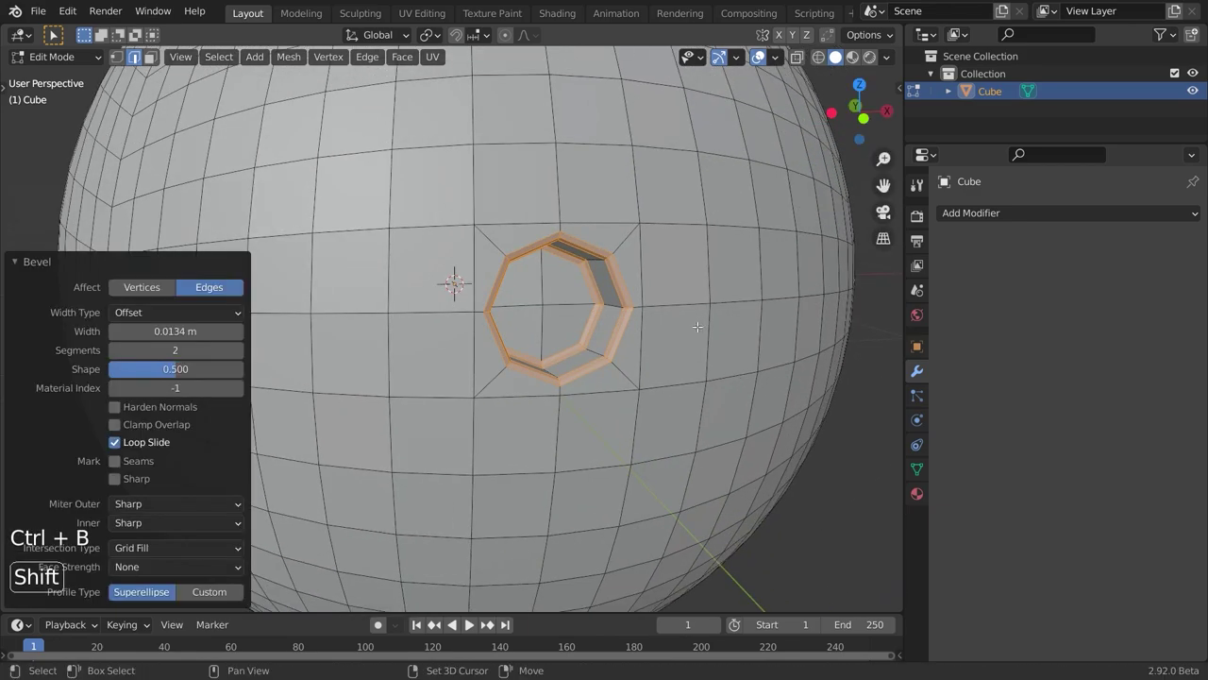
# Add a Subdivision Surface modifier to the sphere in Object Mode, shade it smooth and inspect the recess
pyautogui.press('Tab')
pyautogui.click(958, 213)
pyautogui.click(866, 525)
pyautogui.rightClick(620, 384)
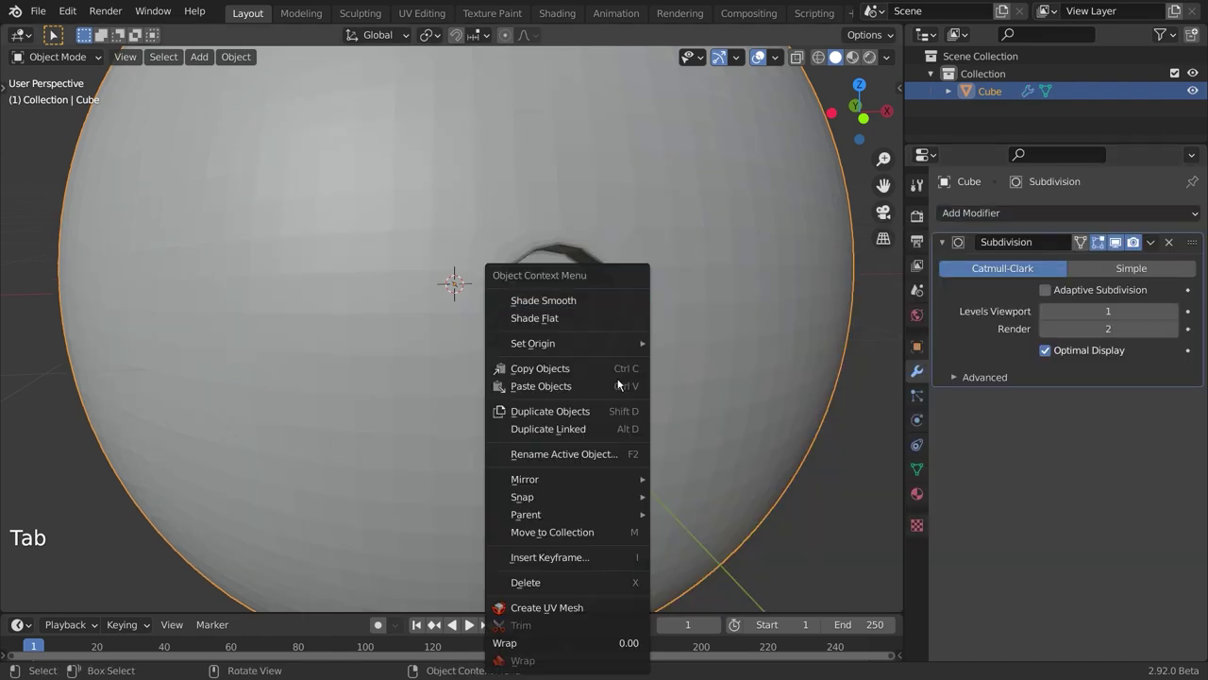
pyautogui.click(551, 300)
pyautogui.scroll(-5, 520, 340)
pyautogui.moveTo(520, 340); pyautogui.dragTo(498, 355, button='middle')
pyautogui.scroll(4, 625, 342)
pyautogui.scroll(-4, 497, 355)
pyautogui.moveTo(564, 393); pyautogui.dragTo(593, 361, button='middle')
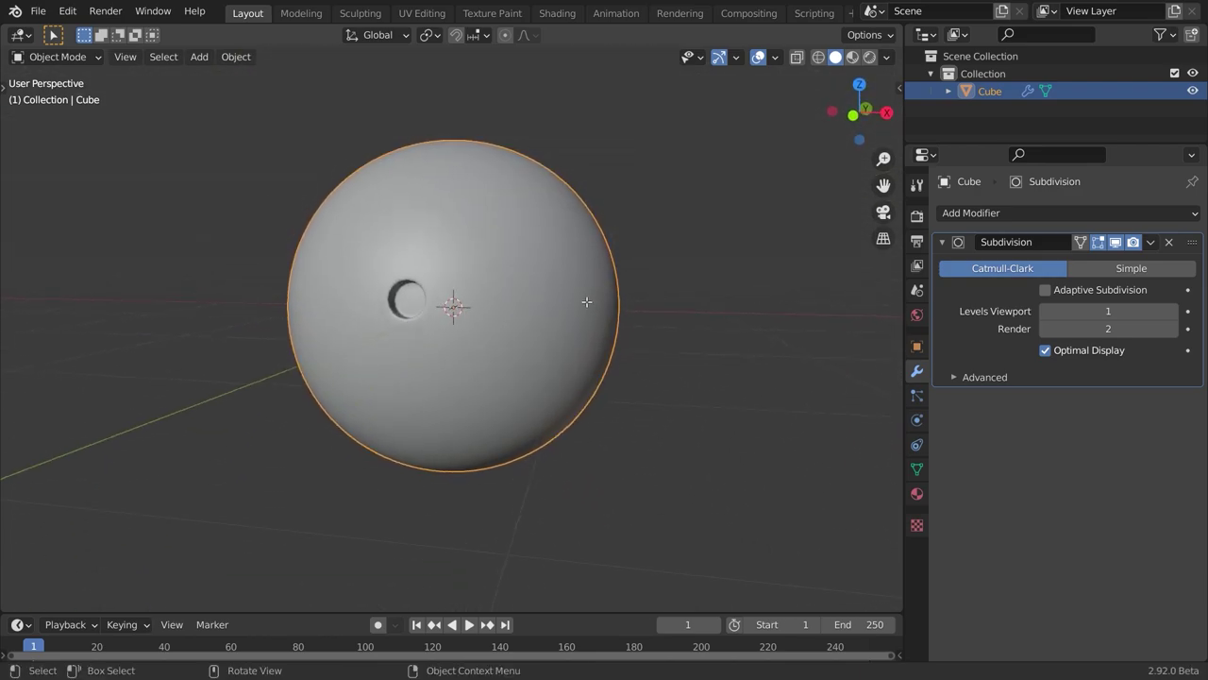
# Delete the sphere from the scene and add a mesh plane
pyautogui.press('Delete')
pyautogui.hotkey('shift', 'a')
pyautogui.moveTo(567, 311)
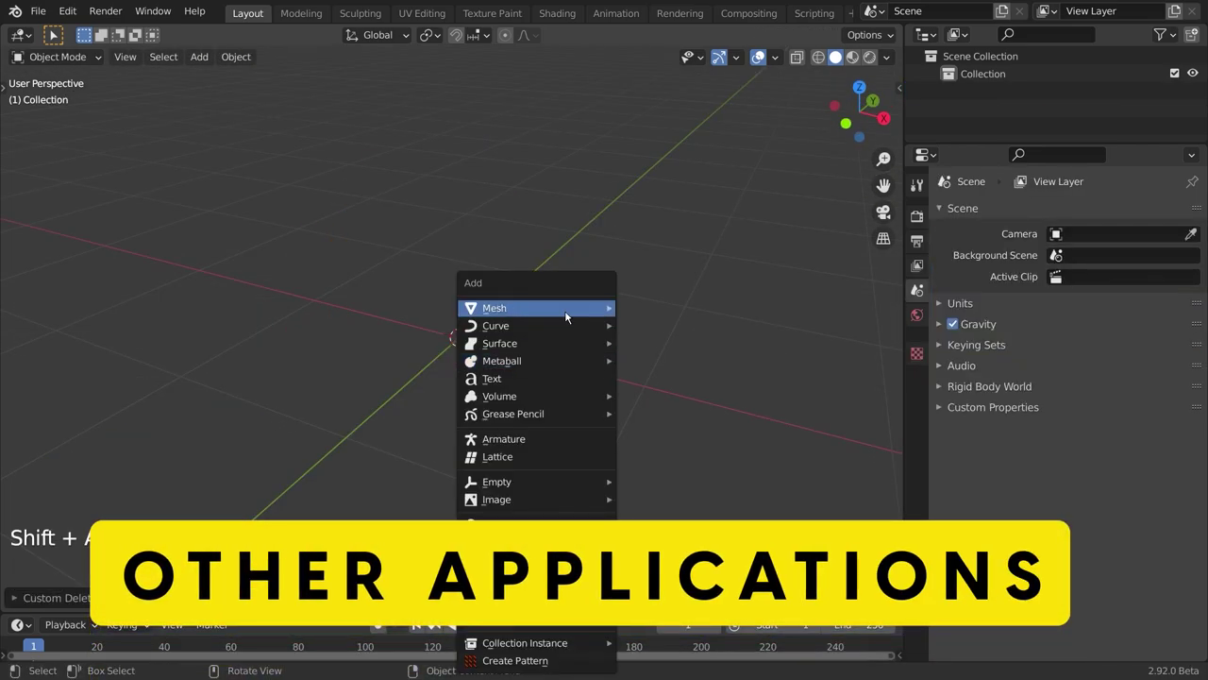
pyautogui.click(651, 309)
# Subdivide the plane's mesh with 60 cuts and return to Object Mode
pyautogui.press('Tab')
pyautogui.rightClick(586, 363)
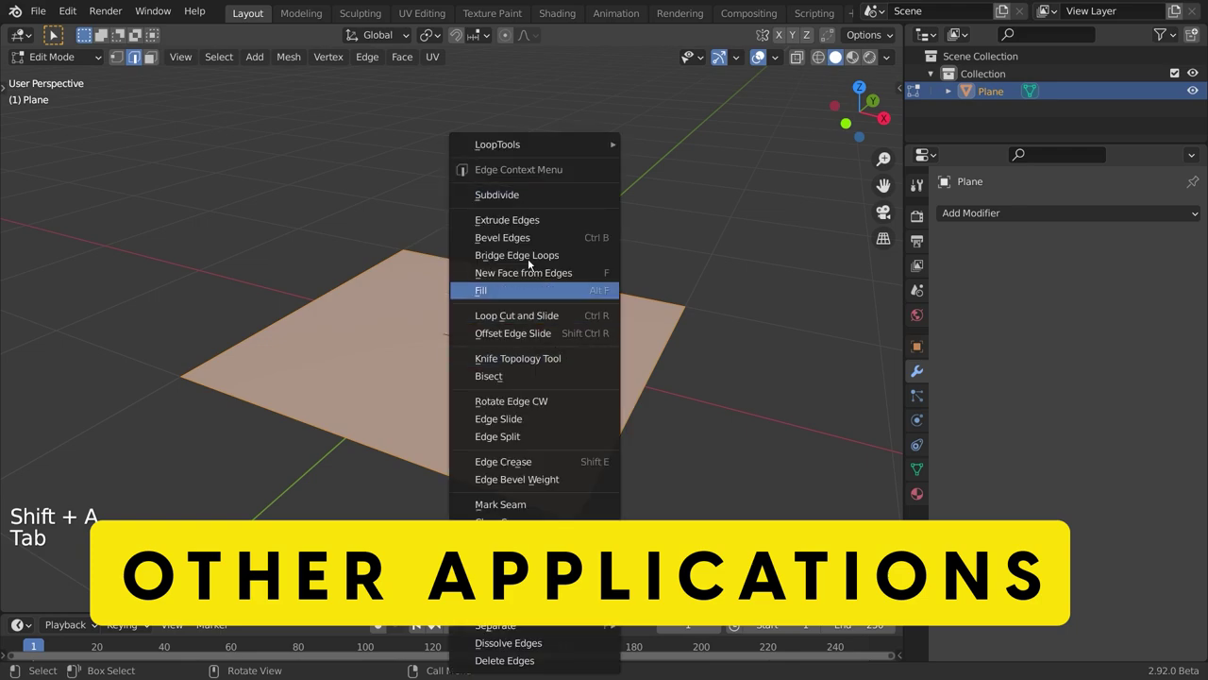
pyautogui.click(520, 195)
pyautogui.click(189, 479)
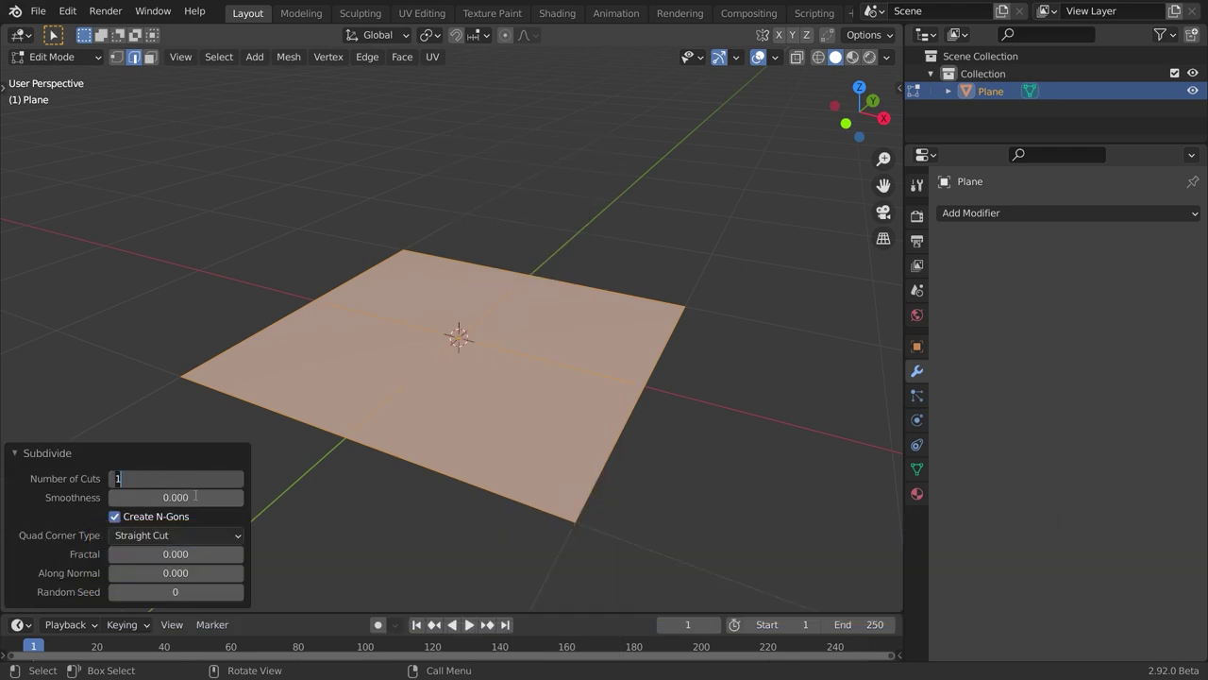
pyautogui.write('60')
pyautogui.press('Return')
pyautogui.press('Tab')
# Add a UV sphere and scale it down to about 0.155
pyautogui.hotkey('shift', 'a')
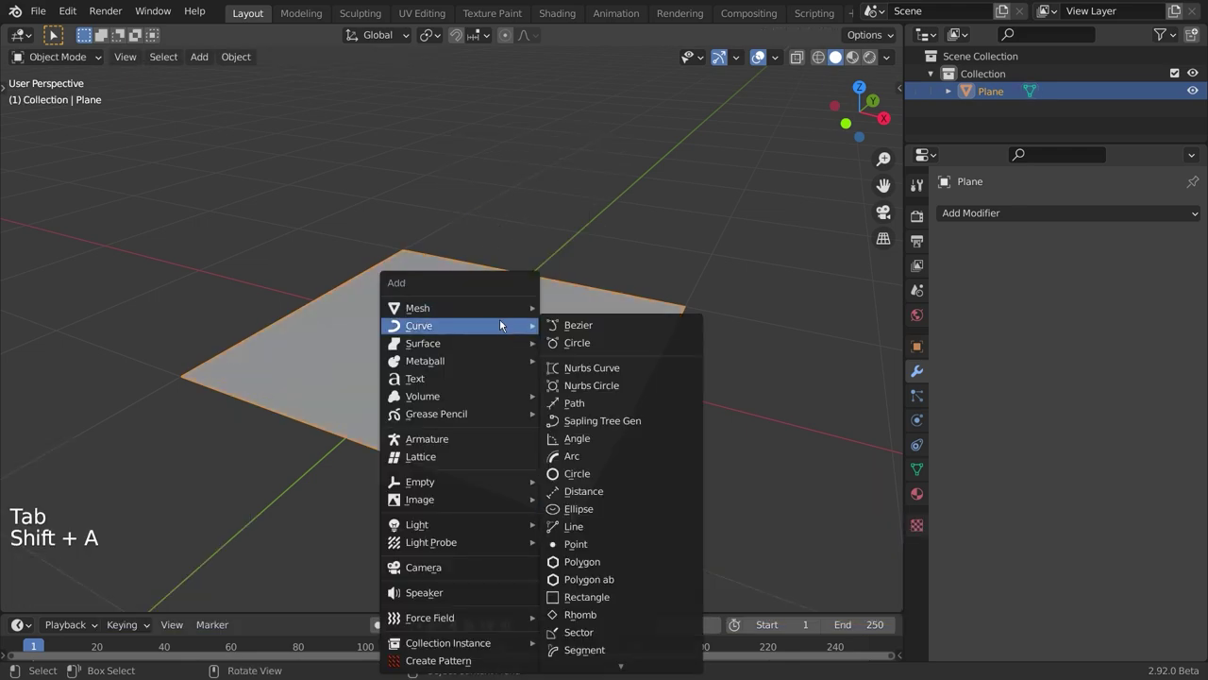
pyautogui.moveTo(499, 312)
pyautogui.click(609, 360)
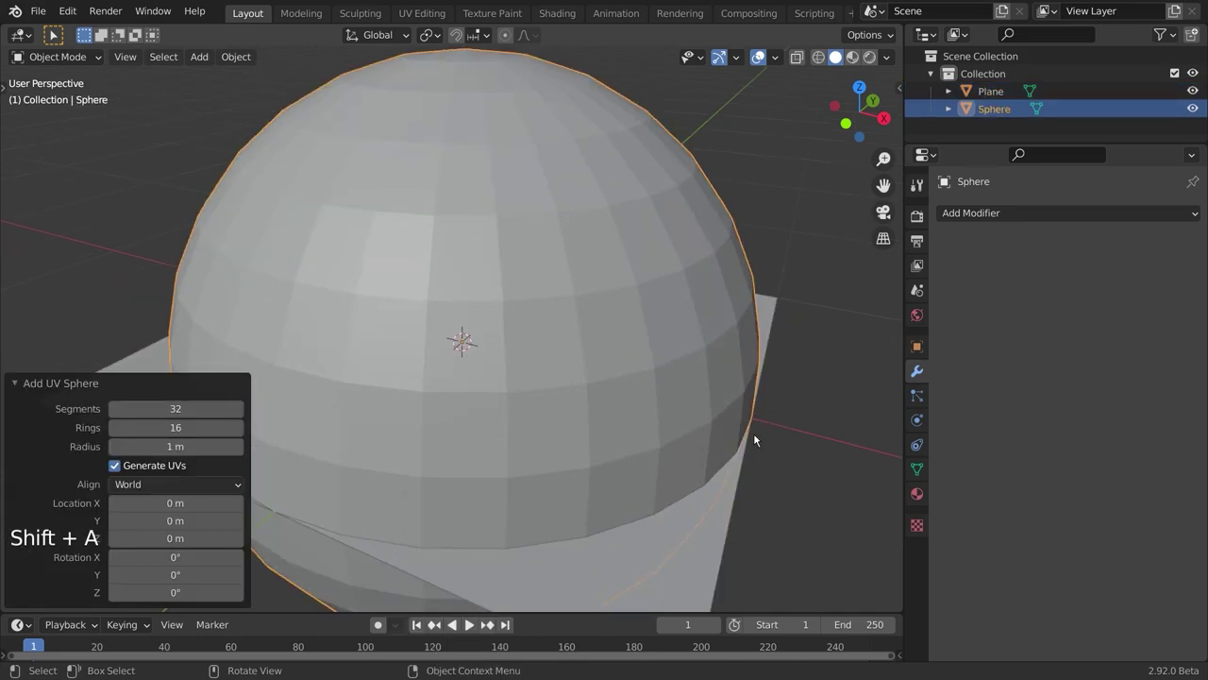
pyautogui.press('s')
pyautogui.click(518, 379)
# Raise the small sphere along Z, scale it up by about 1.317 and apply all transforms
pyautogui.press('g')
pyautogui.press('z')
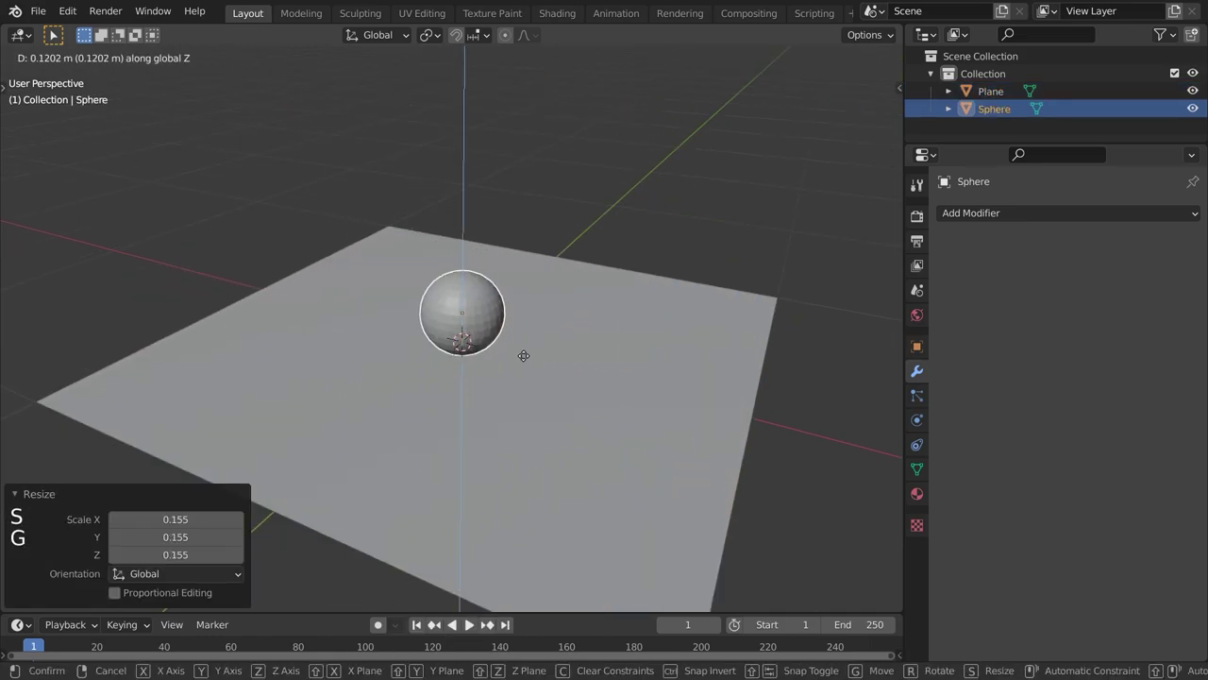
pyautogui.click(520, 351)
pyautogui.press('s')
pyautogui.click(555, 369)
pyautogui.hotkey('ctrl', 'a')
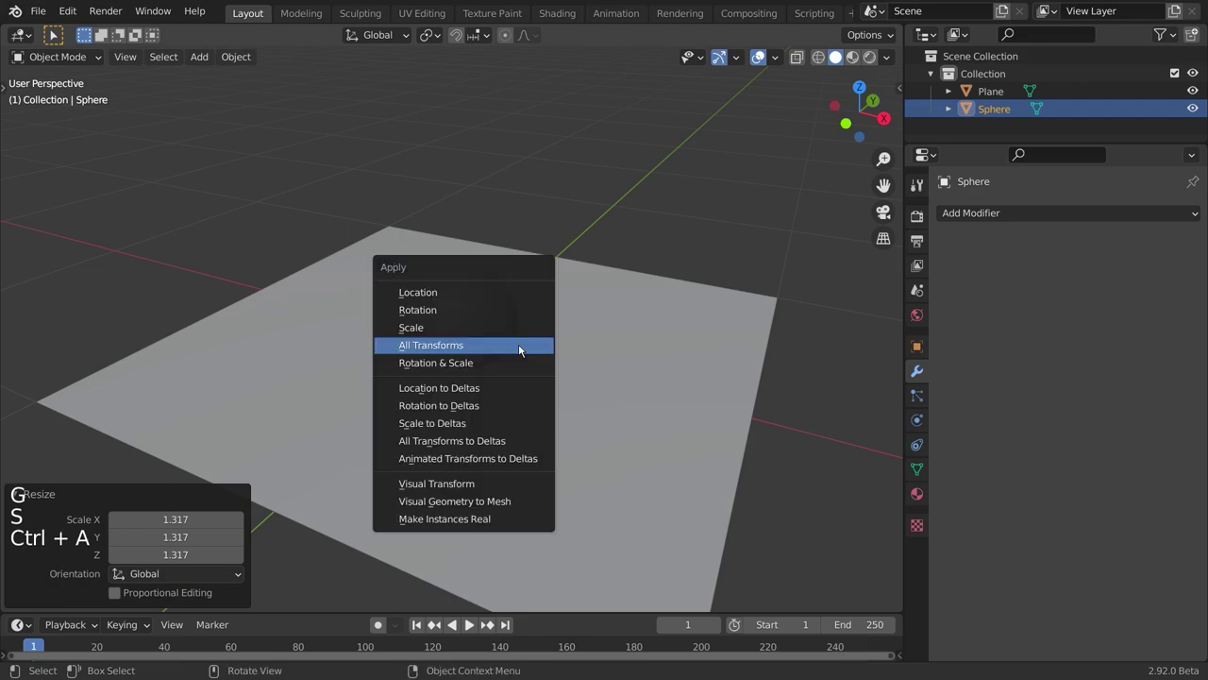
pyautogui.click(519, 343)
# Add a Cast modifier to the plane with the sphere as control object and enable Use Transform
pyautogui.click(531, 366)
pyautogui.click(991, 217)
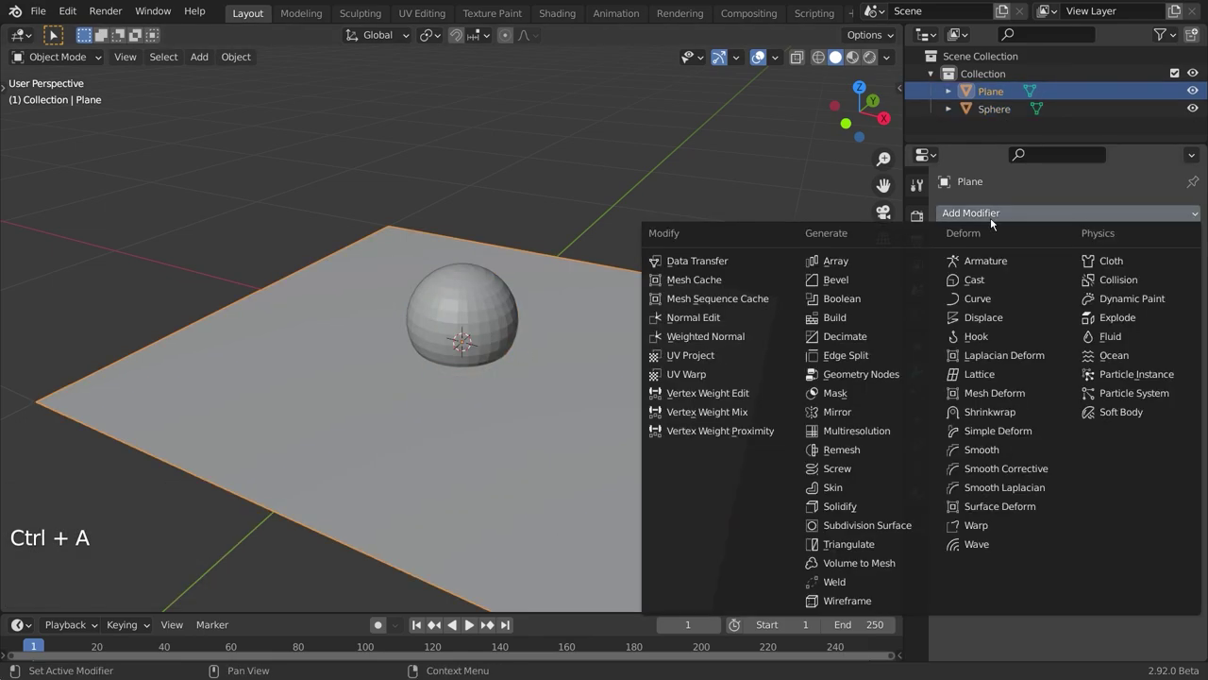
pyautogui.click(1009, 279)
pyautogui.click(475, 298)
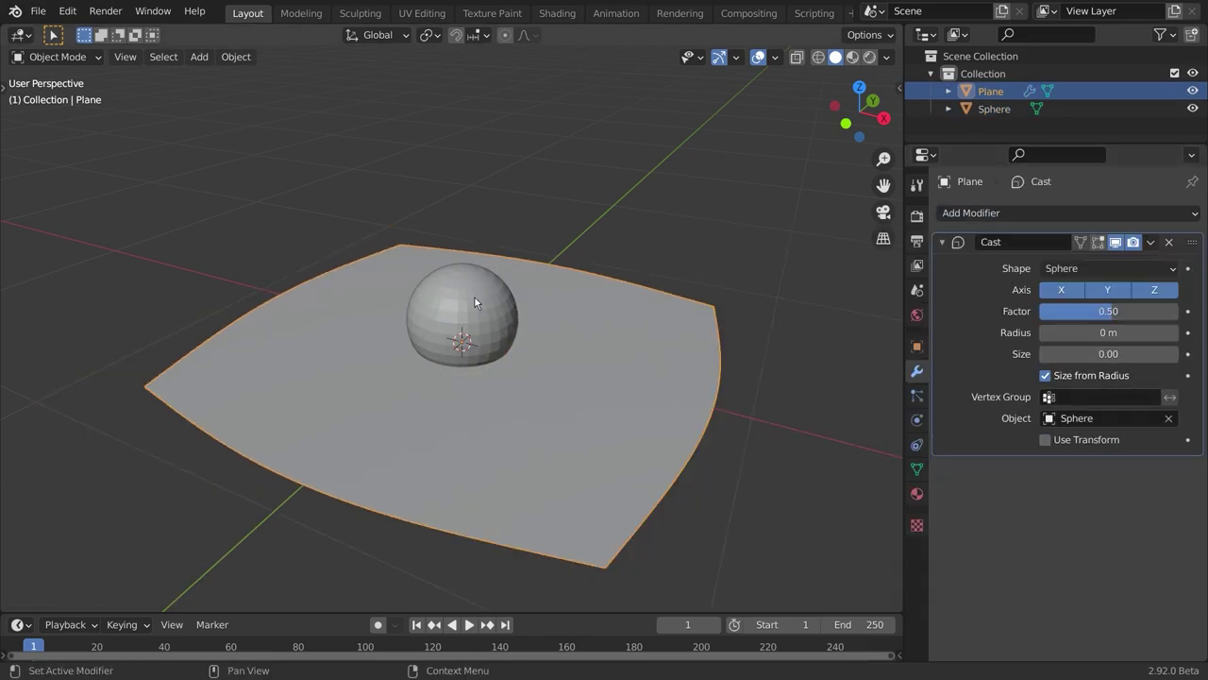
pyautogui.moveTo(475, 297); pyautogui.dragTo(584, 357, button='middle')
pyautogui.click(1047, 440)
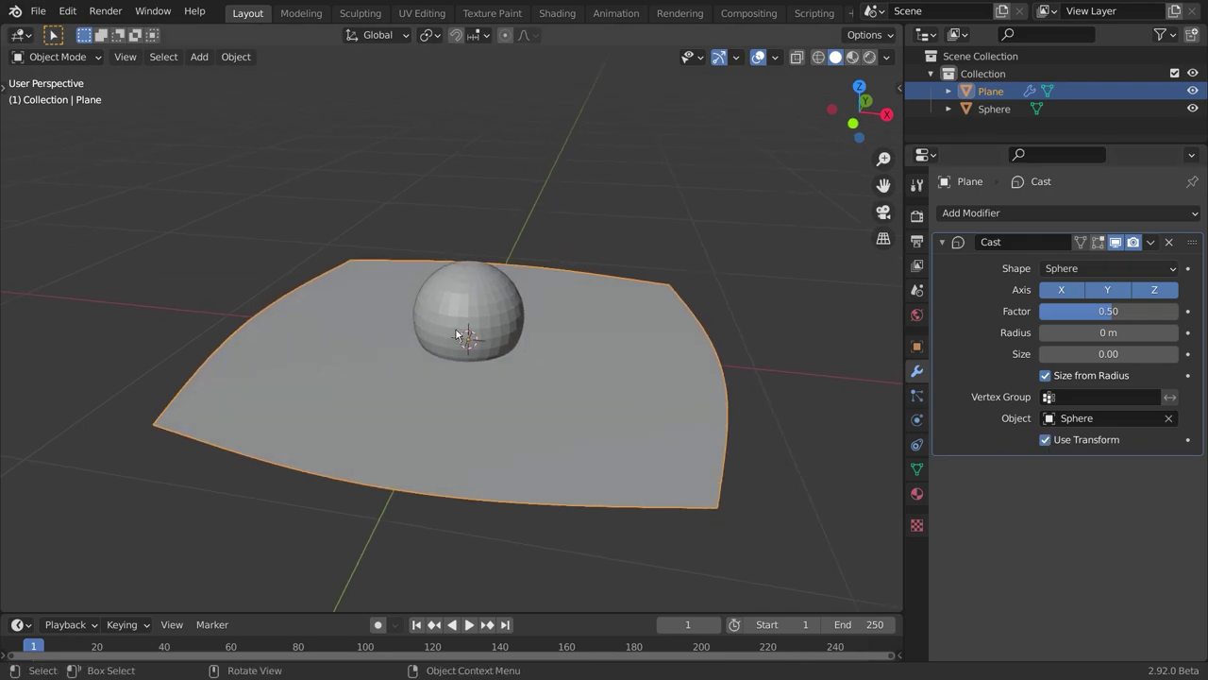
# Move the sphere along Z to deform the plane and set the plane's Cast radius to 0.24 m
pyautogui.click(502, 374)
pyautogui.press('g')
pyautogui.press('z')
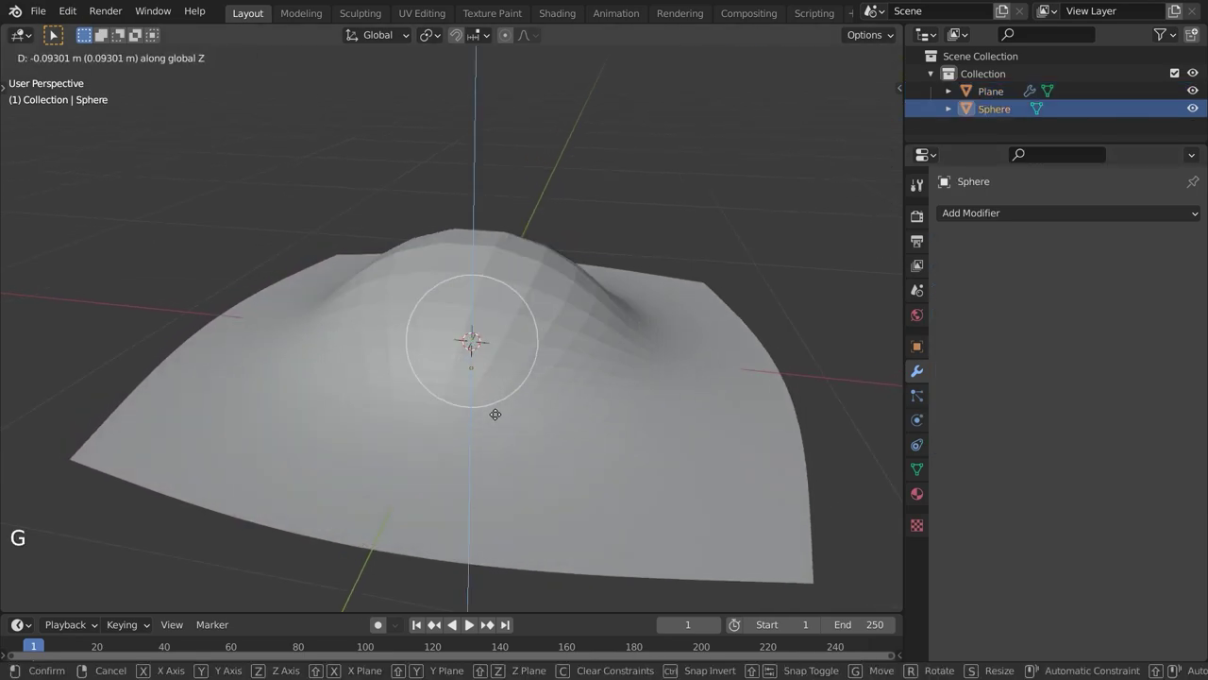
pyautogui.click(501, 347)
pyautogui.click(554, 421)
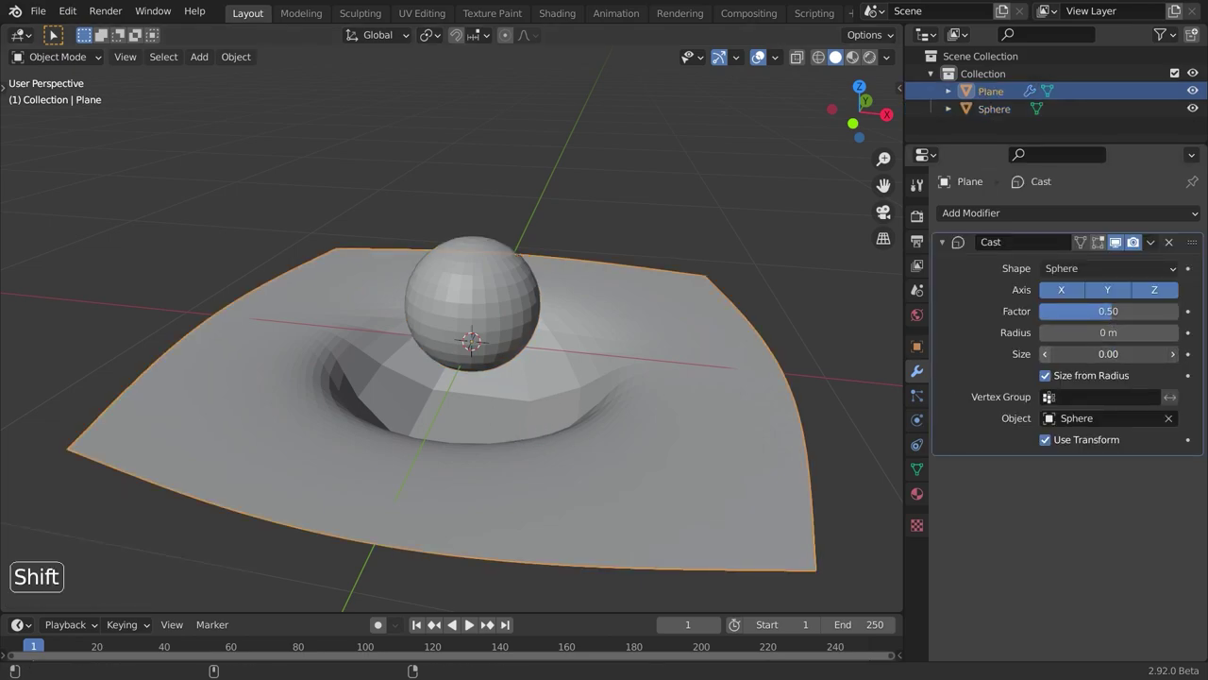
pyautogui.moveTo(1109, 332)
pyautogui.keyDown('shift'); pyautogui.mouseDown()
pyautogui.moveTo(1143, 332)
pyautogui.moveTo(1128, 333)
pyautogui.mouseUp(); pyautogui.keyUp('shift')
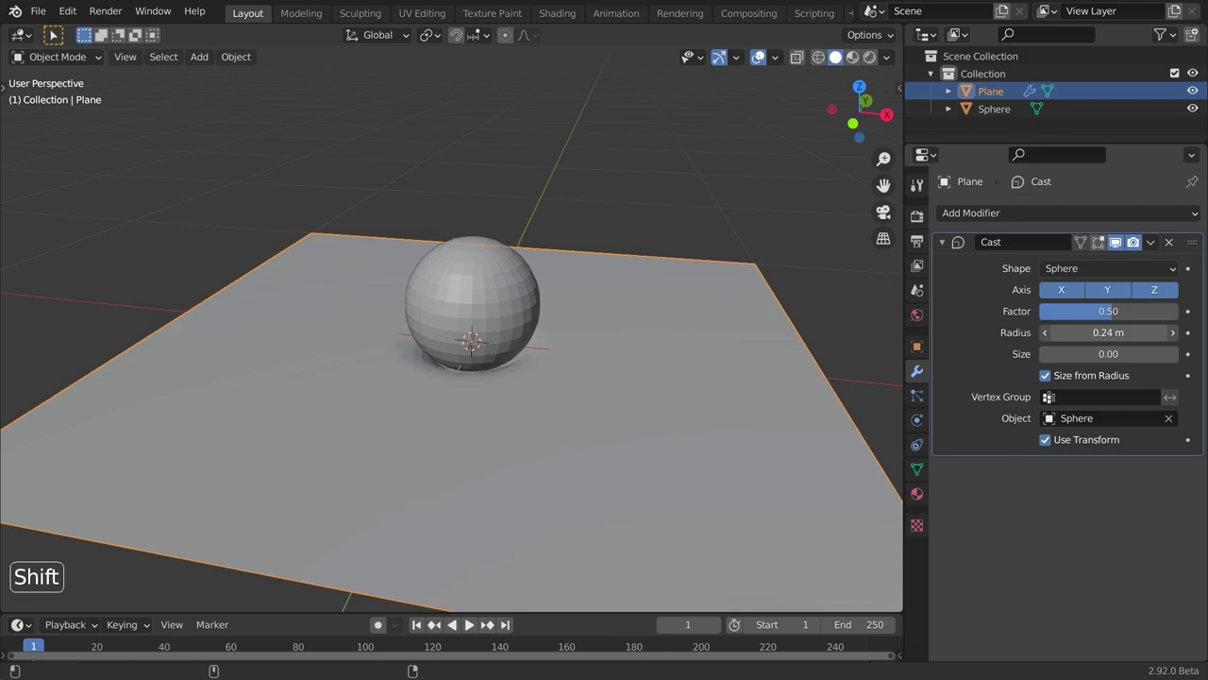
pyautogui.moveTo(481, 342); pyautogui.dragTo(449, 373, button='middle')
pyautogui.press('g')
pyautogui.press('z')
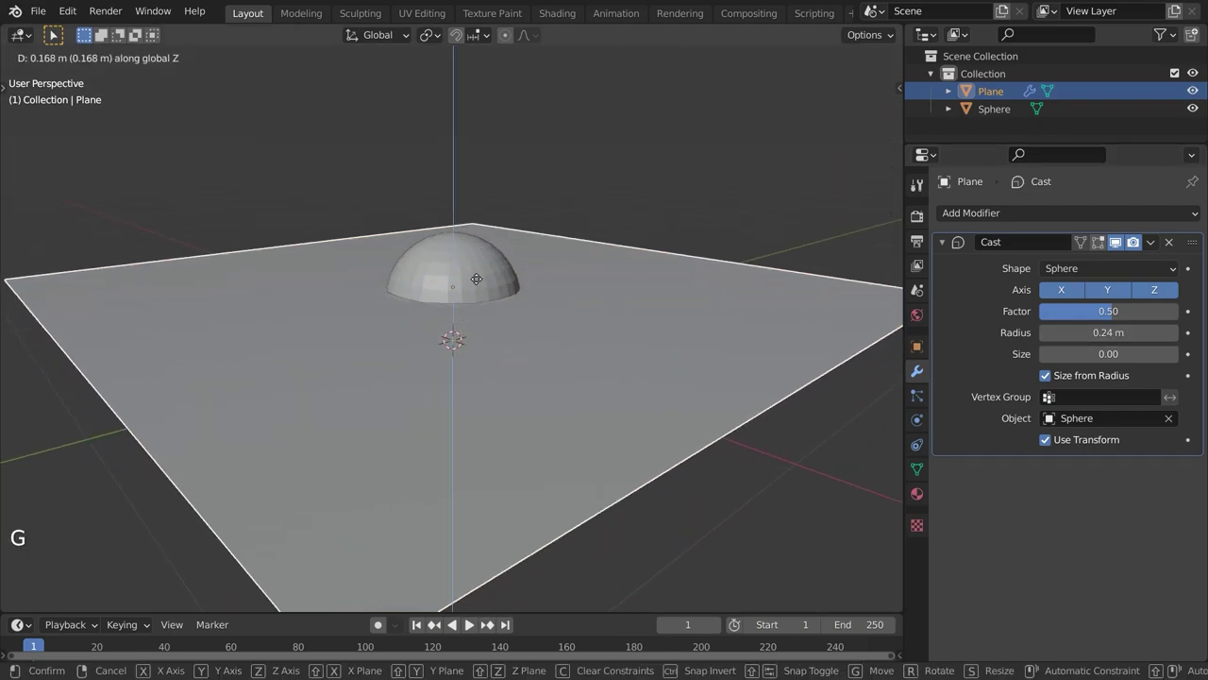
pyautogui.rightClick(459, 295)
# Raise the sphere along Z and reduce the plane's Cast radius to 0.17 m
pyautogui.click(459, 294)
pyautogui.press('g')
pyautogui.press('z')
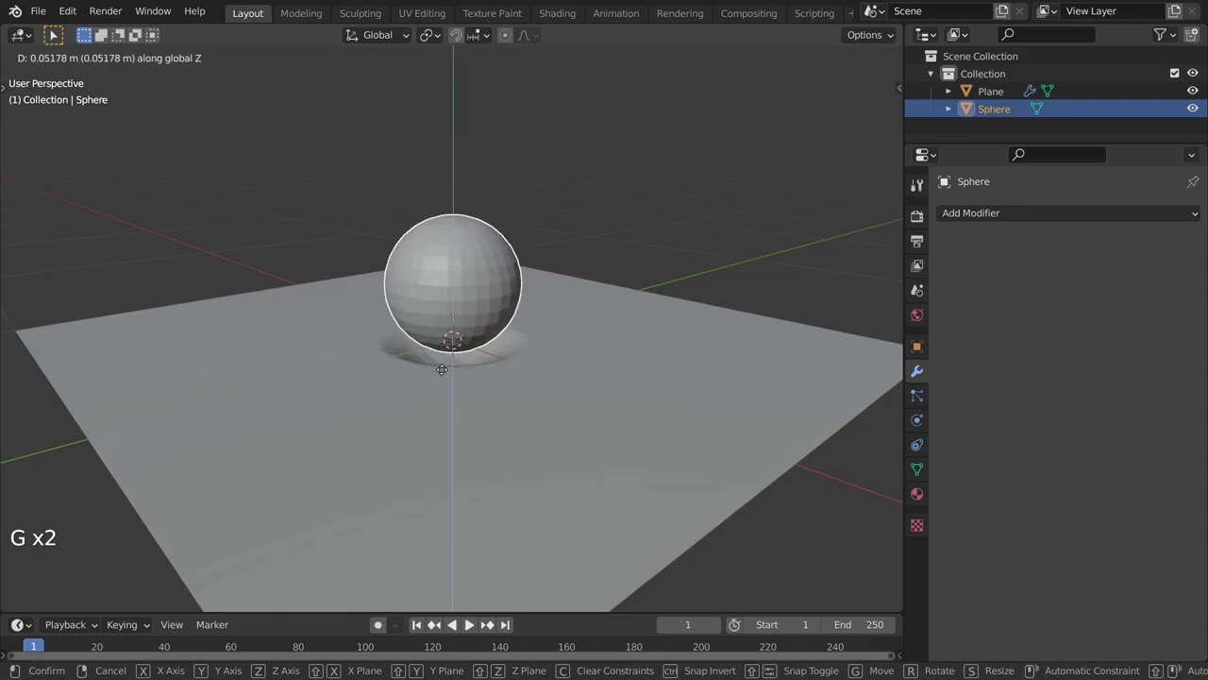
pyautogui.click(500, 372)
pyautogui.moveTo(501, 373); pyautogui.dragTo(531, 368, button='middle')
pyautogui.click(531, 369)
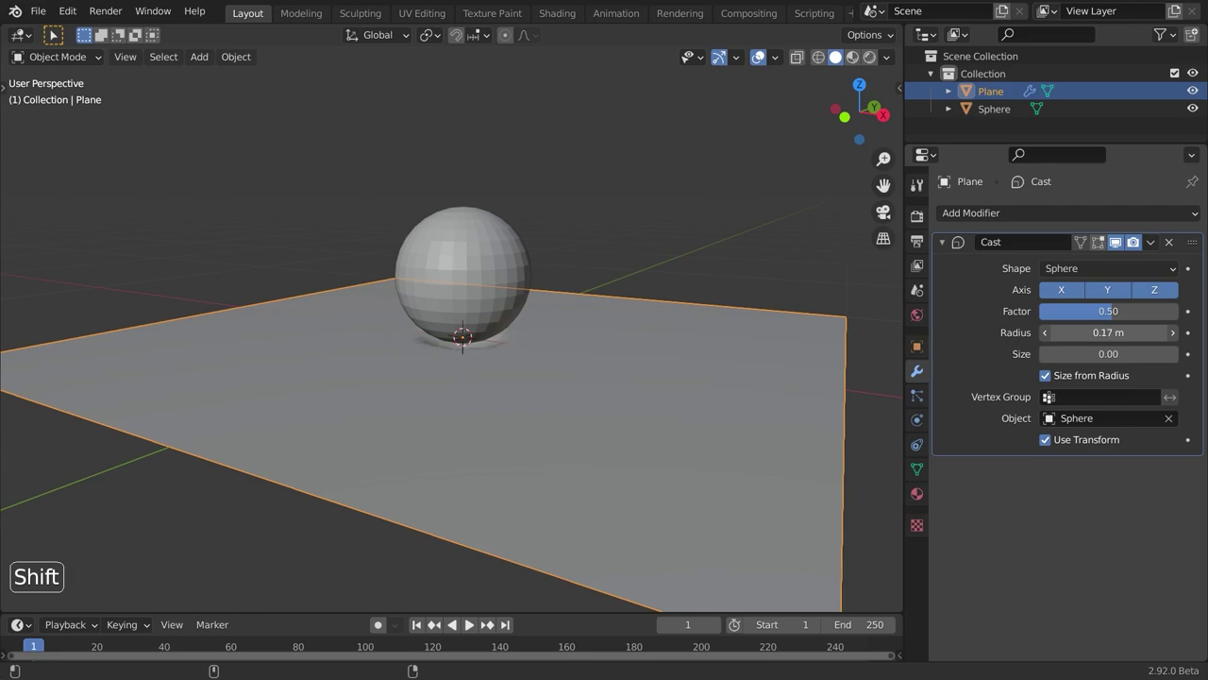
# Lower and raise the sphere along Z to test the Cast deformation at the smaller radius
pyautogui.click(419, 231)
pyautogui.press('g')
pyautogui.press('z')
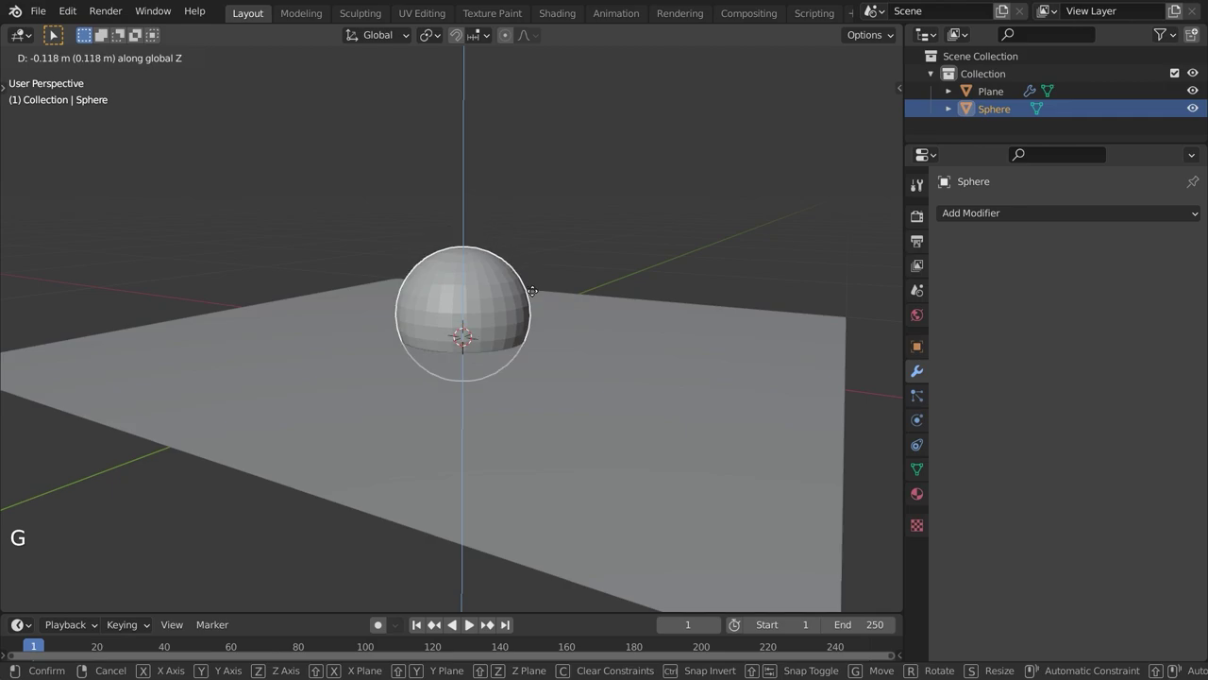
pyautogui.click(562, 253)
# Set the plane's Cast radius to 0.35 m and its factor to 0.61
pyautogui.click(527, 350)
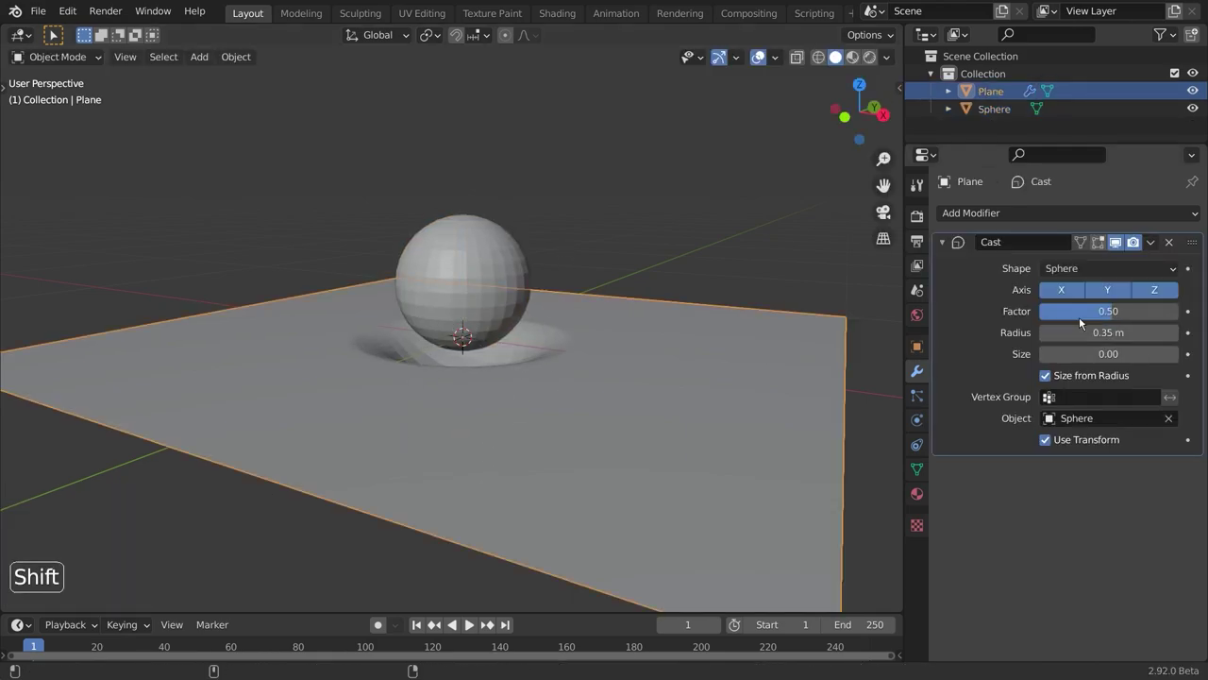
pyautogui.moveTo(1115, 310)
pyautogui.keyDown('shift'); pyautogui.mouseDown()
pyautogui.moveTo(1067, 311)
pyautogui.moveTo(1092, 310)
pyautogui.mouseUp(); pyautogui.keyUp('shift')
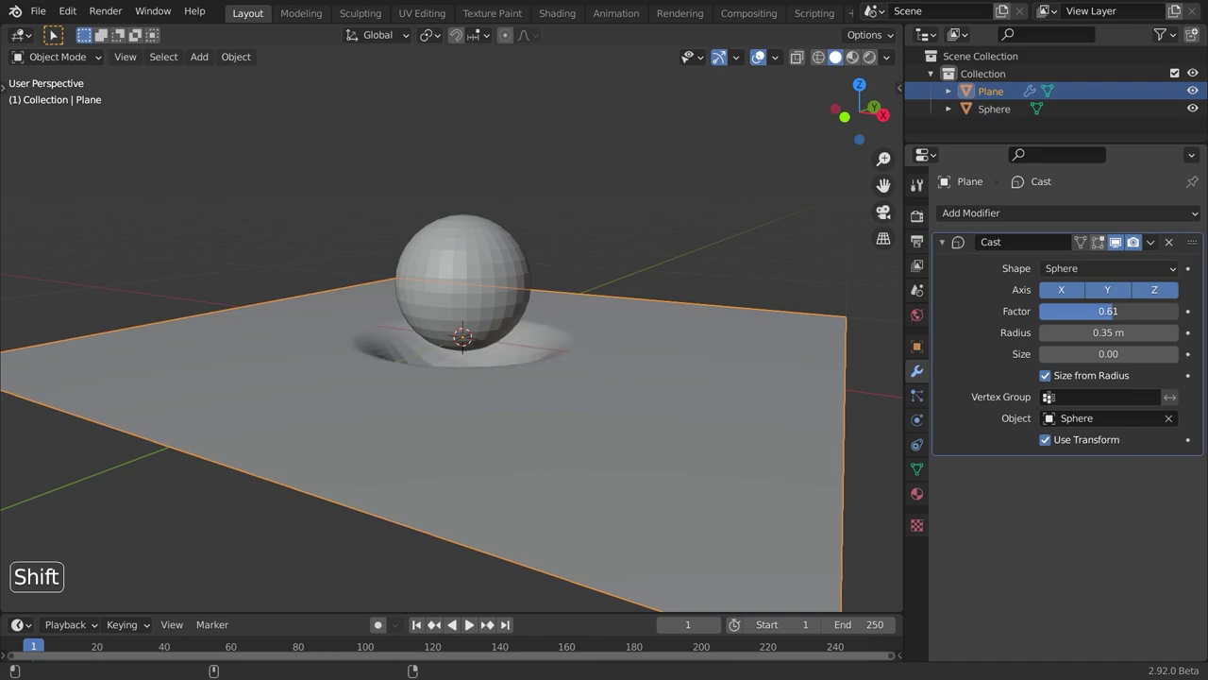
# Move the sphere along Z to adjust the depth of the dent beneath it
pyautogui.click(491, 270)
pyautogui.moveTo(491, 274); pyautogui.dragTo(500, 376, button='middle')
pyautogui.press('g')
pyautogui.press('z')
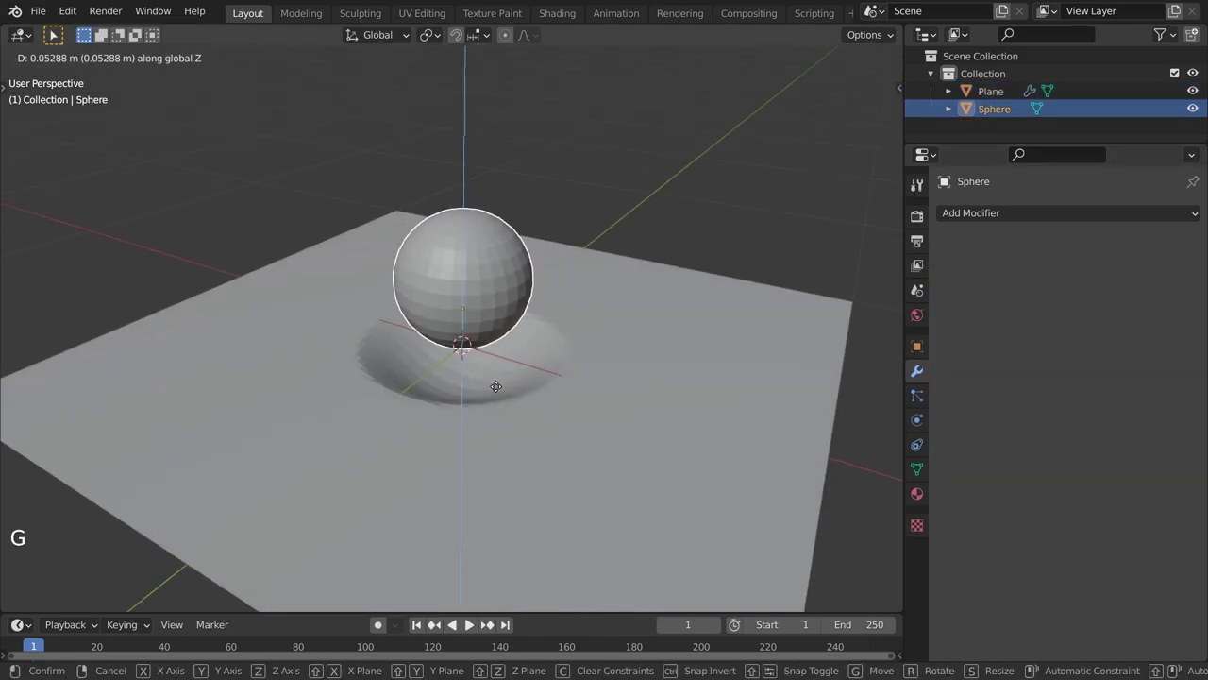
pyautogui.click(529, 421)
# Try sliding the sphere across the plane with its Z movement locked
pyautogui.press('g')
pyautogui.hotkey('shift', 'z')
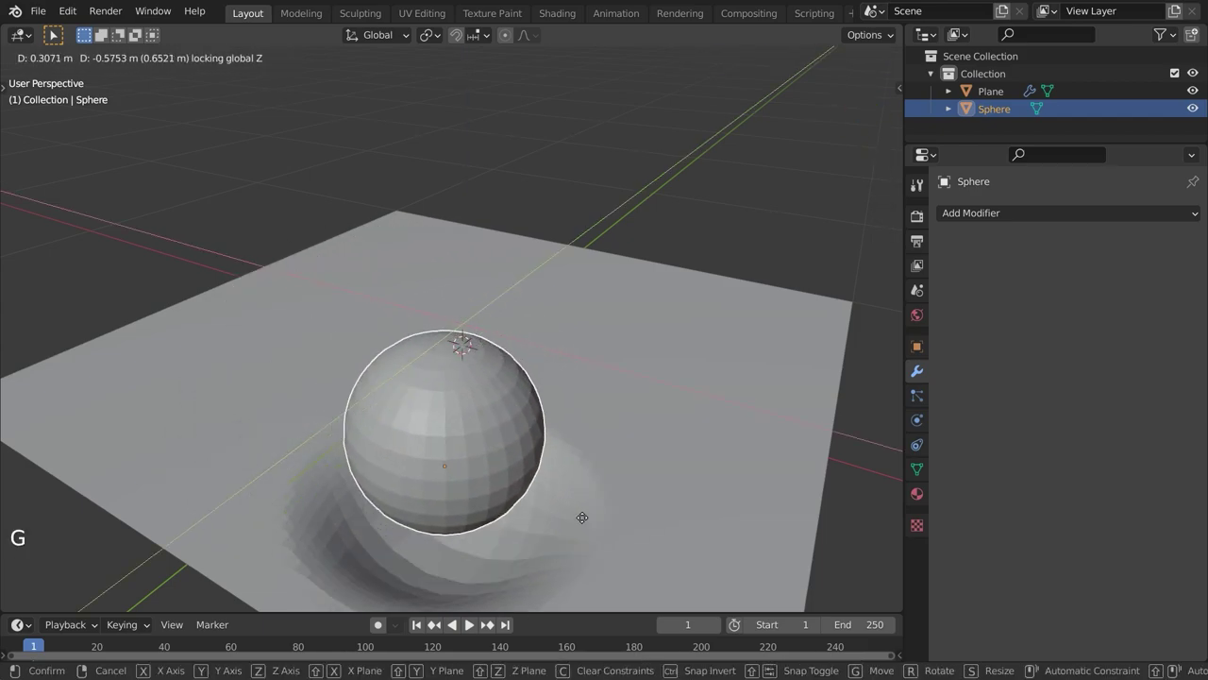
pyautogui.rightClick(565, 396)
# Select the edges at the plane's negative X end in Edit Mode, using wireframe shading in front view
pyautogui.click(423, 465)
pyautogui.press('Tab')
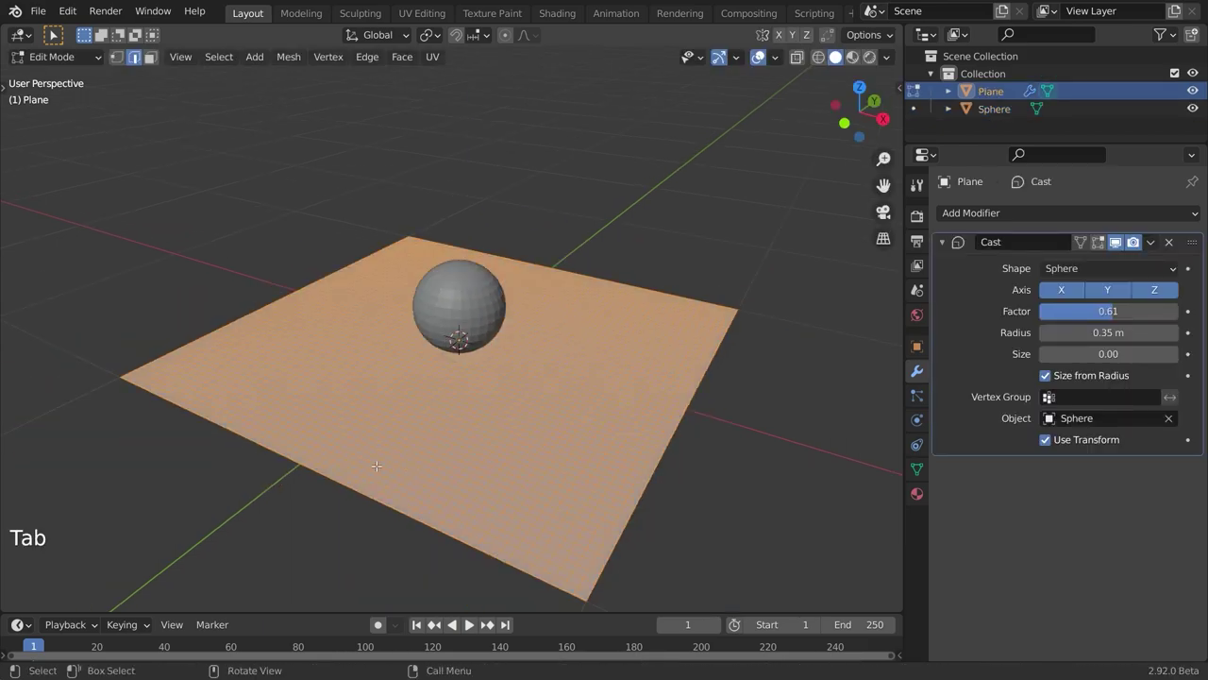
pyautogui.press('KP_1')
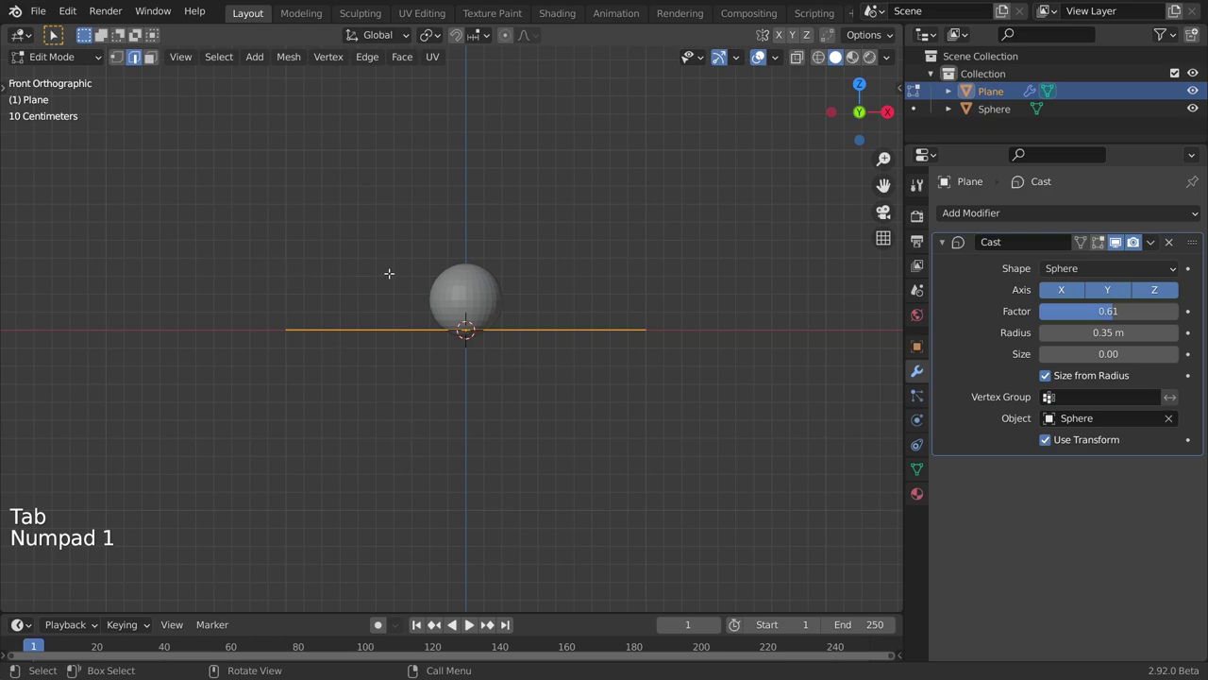
pyautogui.press('z')
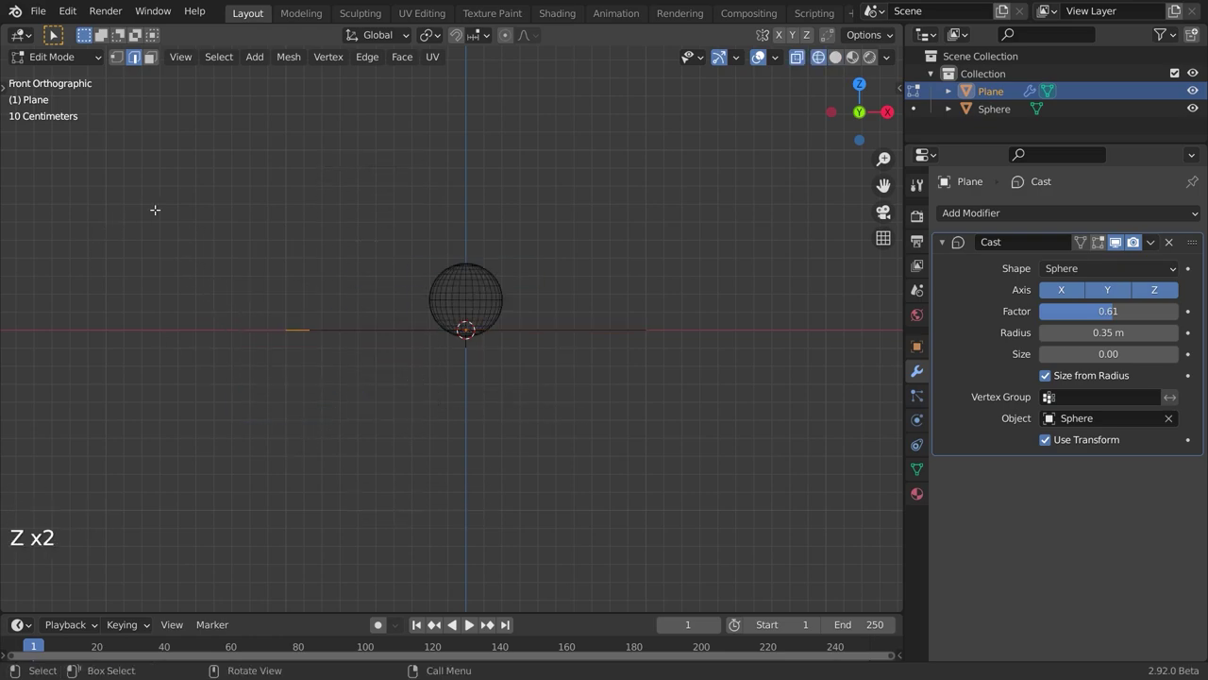
pyautogui.moveTo(155, 209); pyautogui.dragTo(335, 413)
pyautogui.press('r')
pyautogui.rightClick(444, 443)
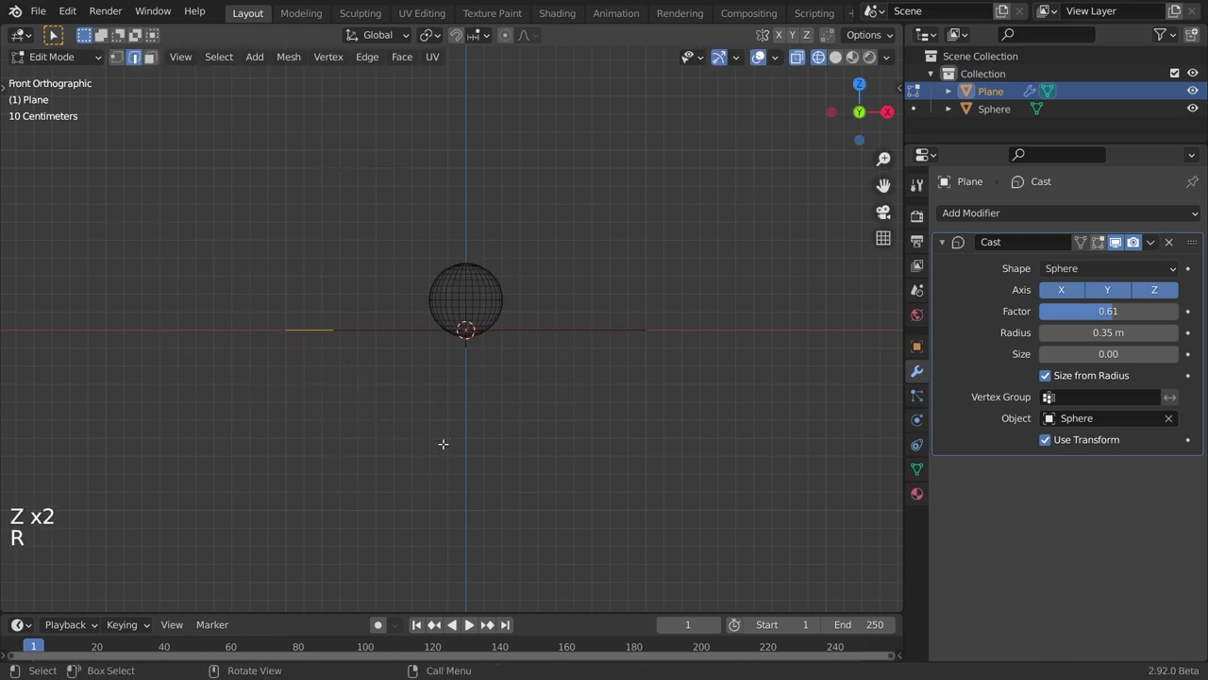
# With proportional editing enabled, rotate the selected end by about -38.6° and move it down about 0.33 m
pyautogui.press('o')
pyautogui.press('r')
pyautogui.click(476, 395)
pyautogui.press('g')
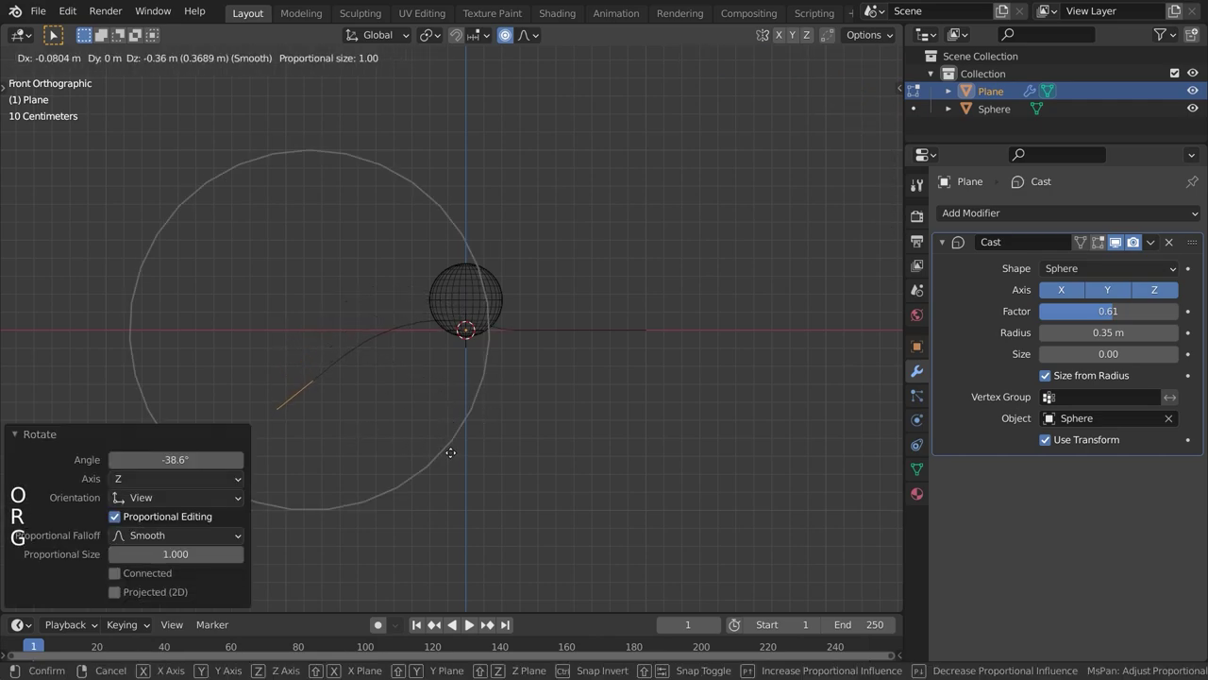
pyautogui.click(448, 434)
# Rotate the lowered end by about 33° with a proportional size of about 0.56, then restore solid shading in Object Mode
pyautogui.press('r')
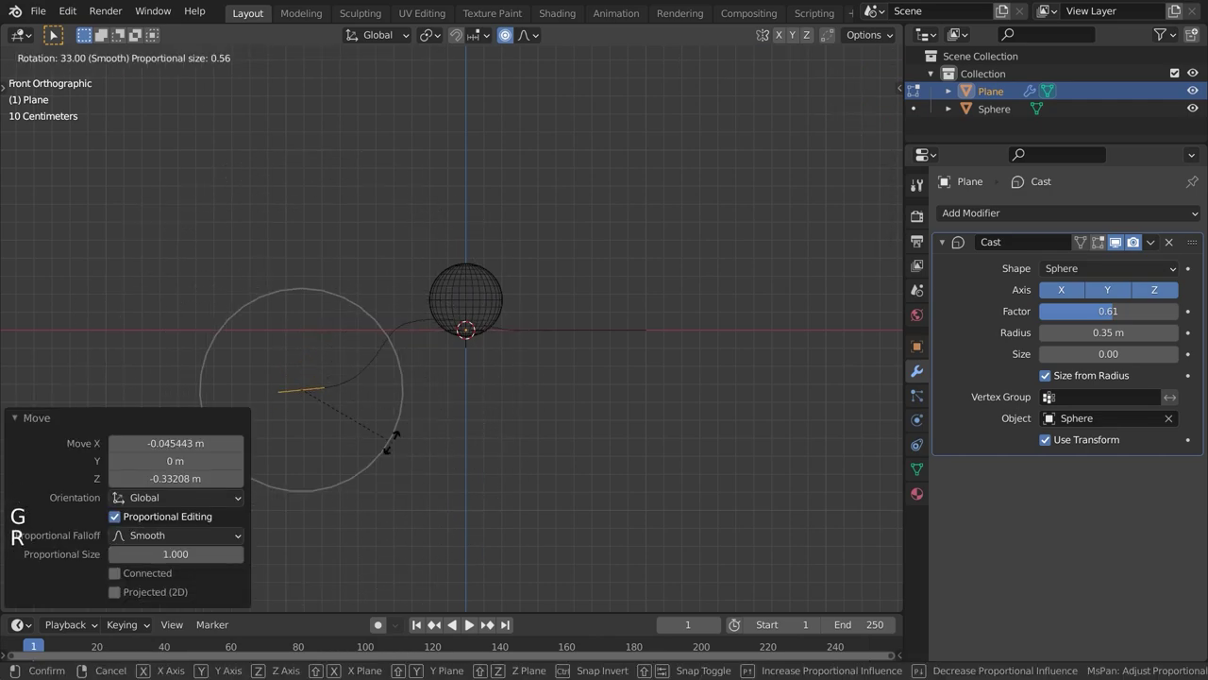
pyautogui.click(404, 429)
pyautogui.press('Tab')
pyautogui.press('z')
pyautogui.click(486, 368)
# Slide the sphere horizontally over the curved plane by about -0.21 m in X and -0.10 m in Y
pyautogui.moveTo(509, 370); pyautogui.dragTo(586, 416, button='middle')
pyautogui.click(496, 336)
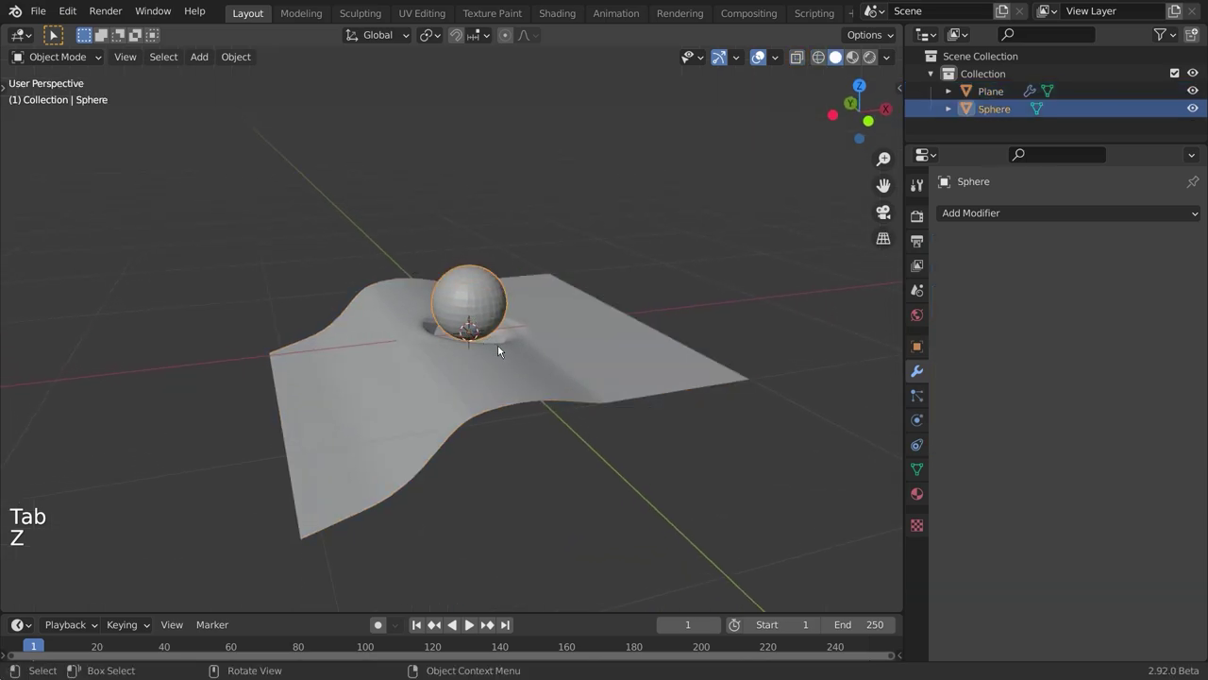
pyautogui.moveTo(498, 344); pyautogui.dragTo(552, 363, button='middle')
pyautogui.press('g')
pyautogui.hotkey('shift', 'z')
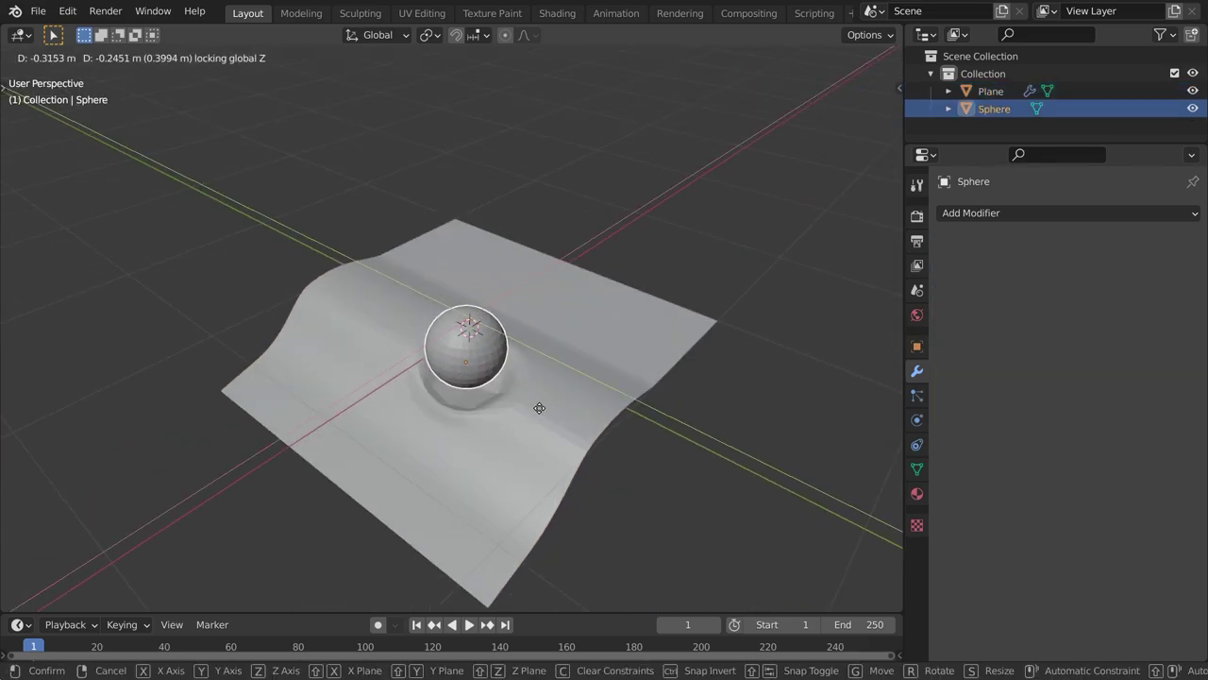
pyautogui.click(490, 386)
# Lower the sphere about 0.106 m along Z into the curved surface
pyautogui.scroll(2, 490, 386)
pyautogui.moveTo(490, 386); pyautogui.dragTo(447, 321, button='middle')
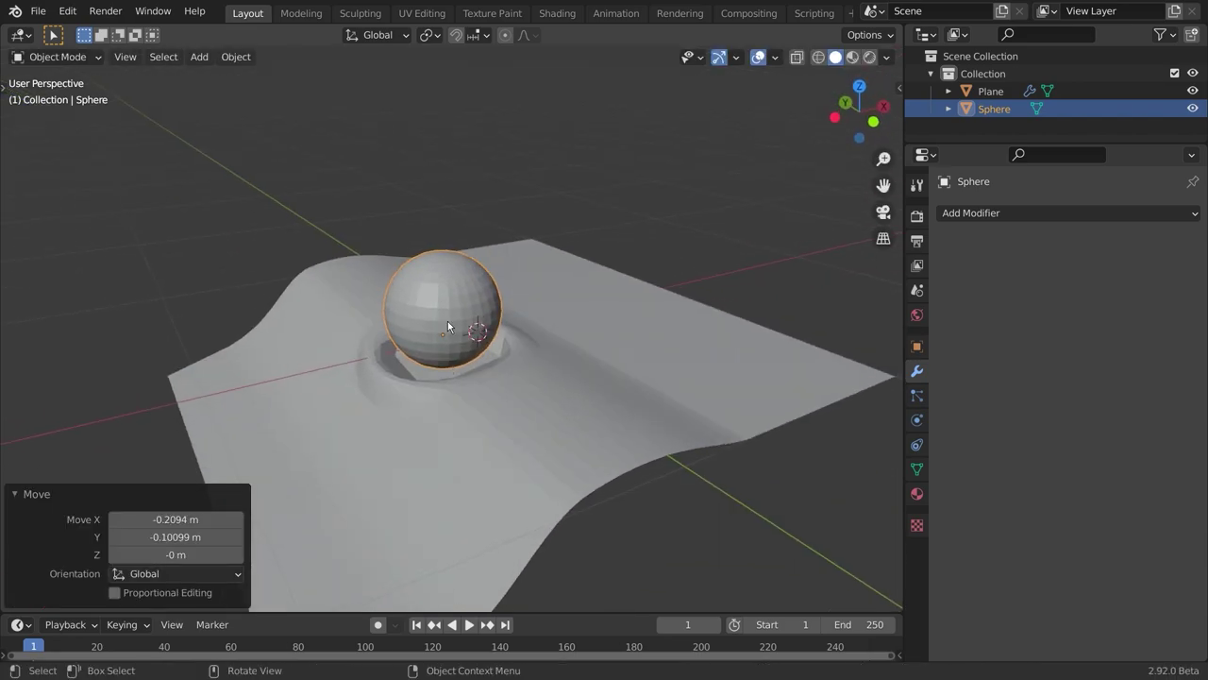
pyautogui.press('g')
pyautogui.press('z')
pyautogui.click(483, 409)
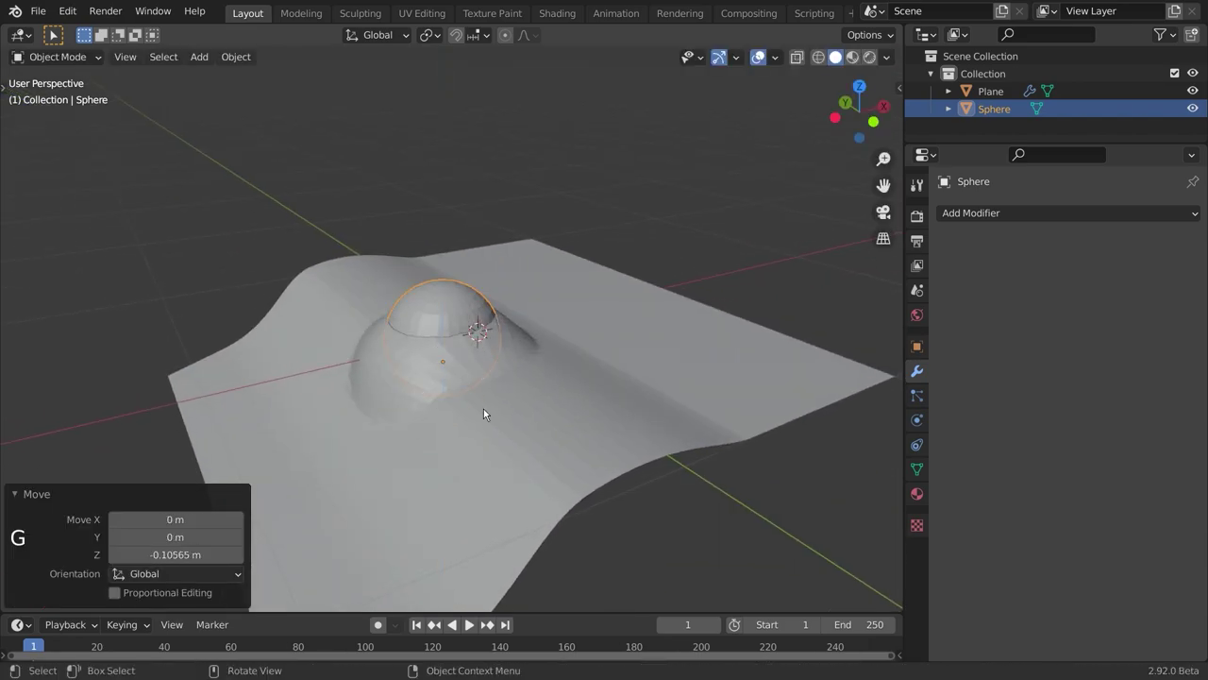
# Raise the plane's Cast factor to 0.98 and inspect the spherical bulge
pyautogui.click(483, 409)
pyautogui.keyDown('shift'); pyautogui.moveTo(1109, 311); pyautogui.dragTo(1133, 310); pyautogui.keyUp('shift')
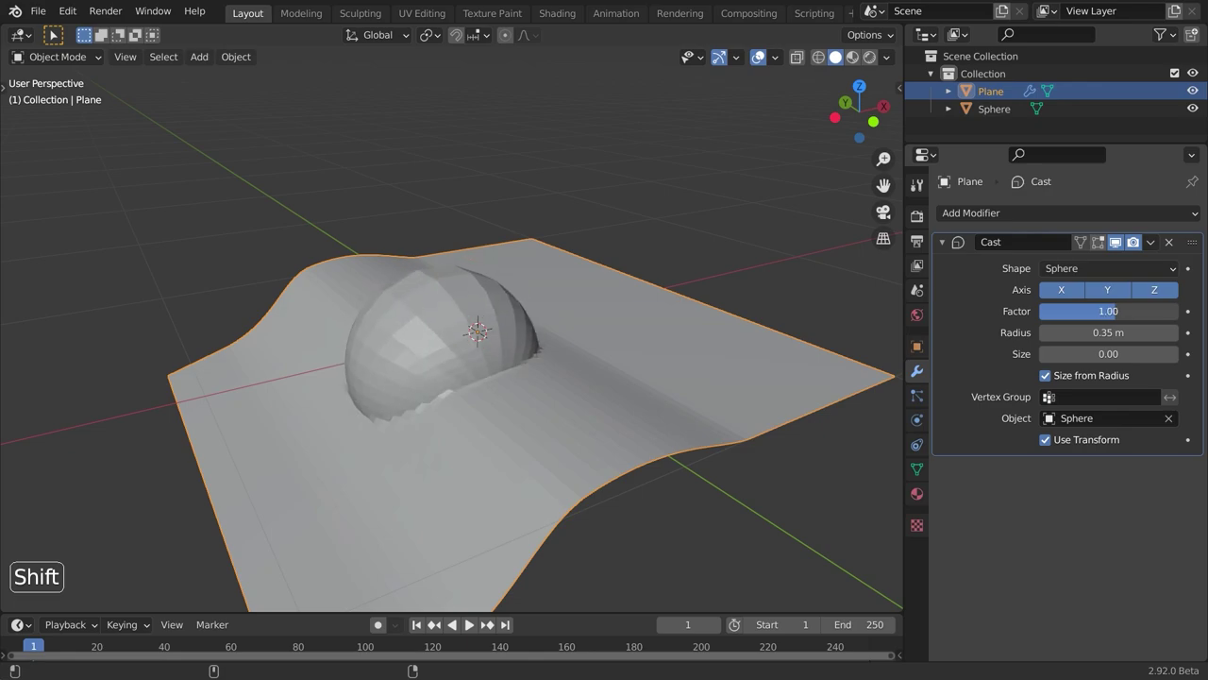
pyautogui.moveTo(442, 439); pyautogui.dragTo(487, 419, button='middle')
pyautogui.scroll(2, 487, 419)
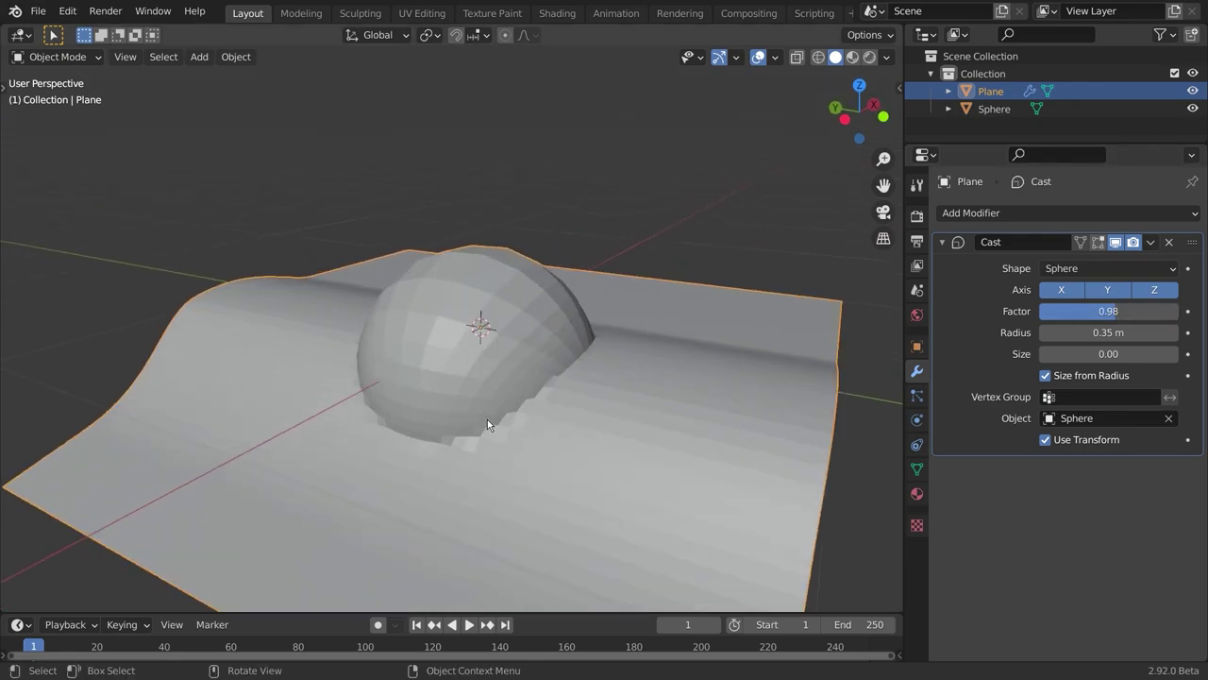
# Slide the sphere horizontally with Z locked to shift the bulge along the curved plane
pyautogui.click(494, 352)
pyautogui.press('g')
pyautogui.hotkey('shift', 'z')
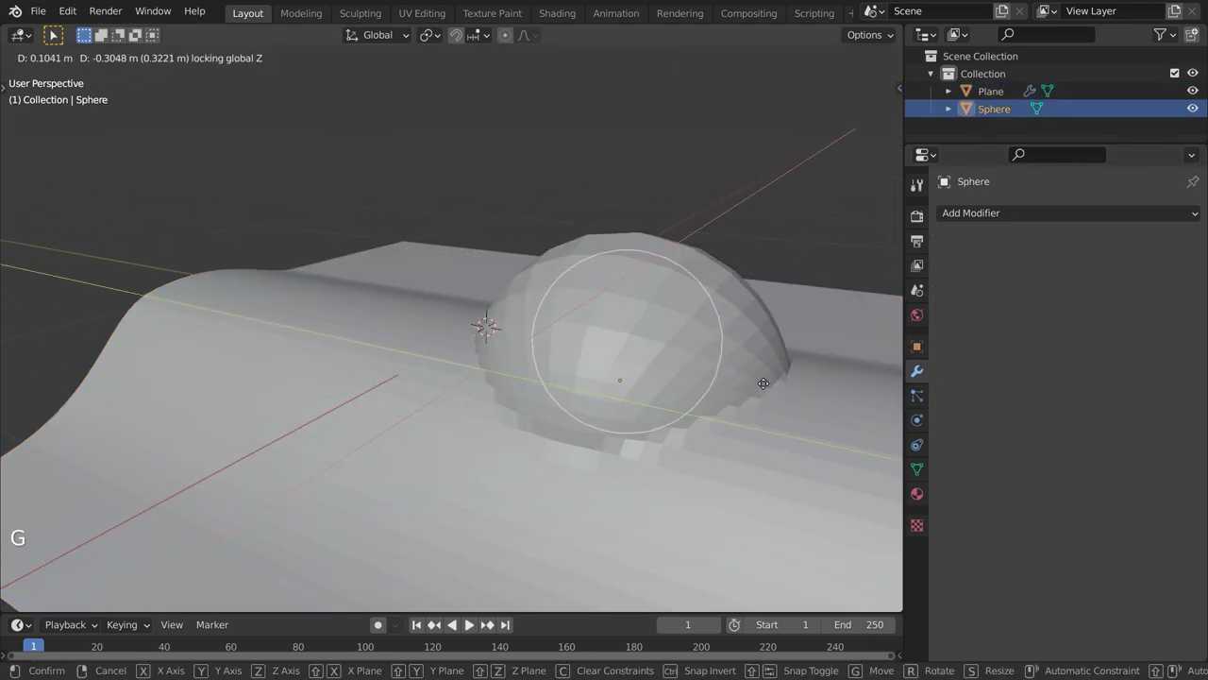
pyautogui.click(671, 414)
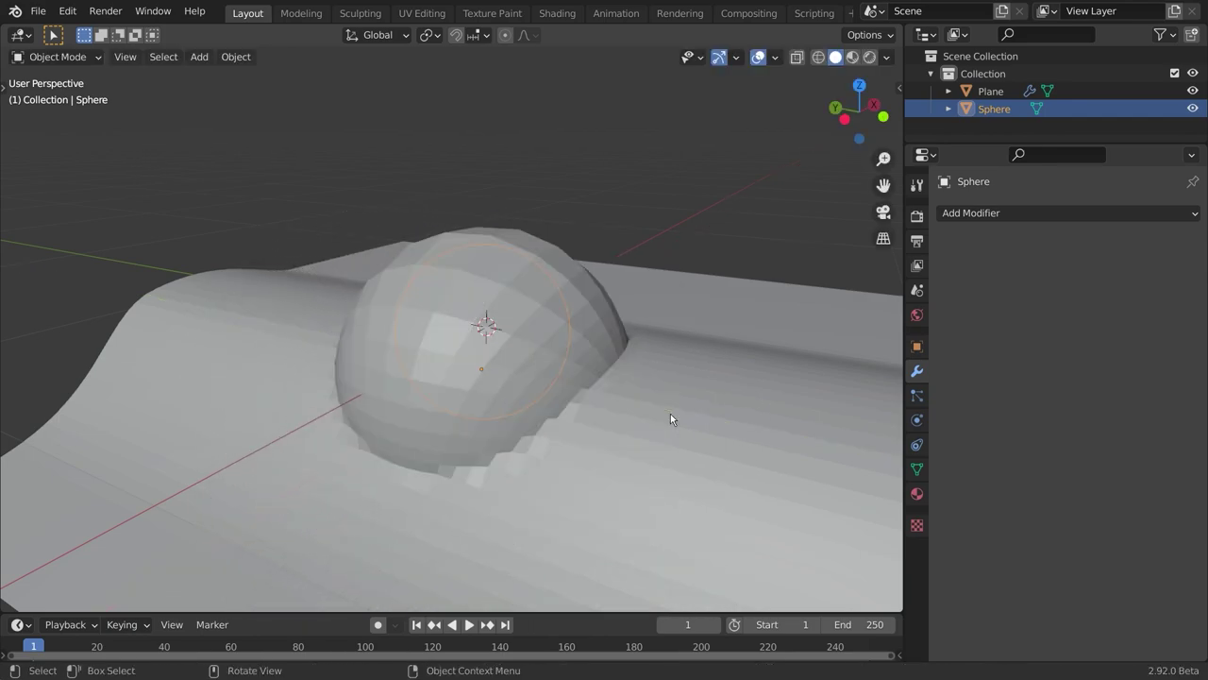
# Apply smooth shading to the deformed plane
pyautogui.click(618, 441)
pyautogui.rightClick(618, 441)
pyautogui.click(510, 305)
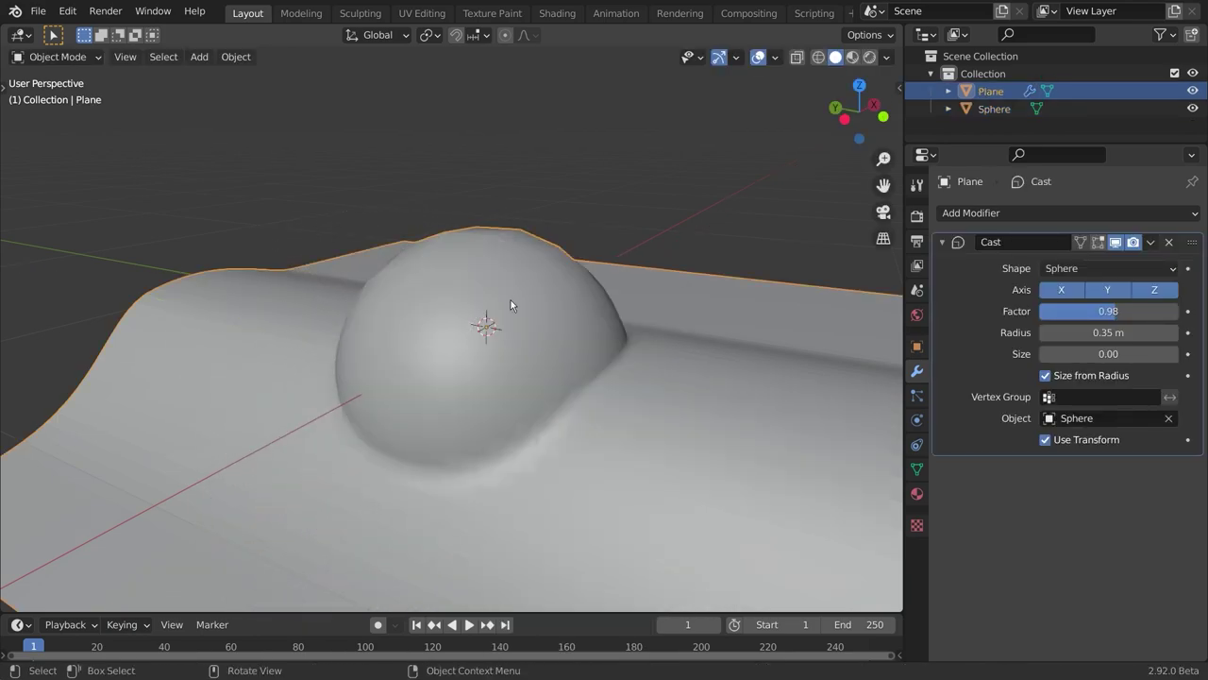
pyautogui.click(498, 404)
pyautogui.click(816, 396)
# Add a Smooth modifier to the plane below the Cast modifier and raise its factor to 2.984
pyautogui.click(1009, 212)
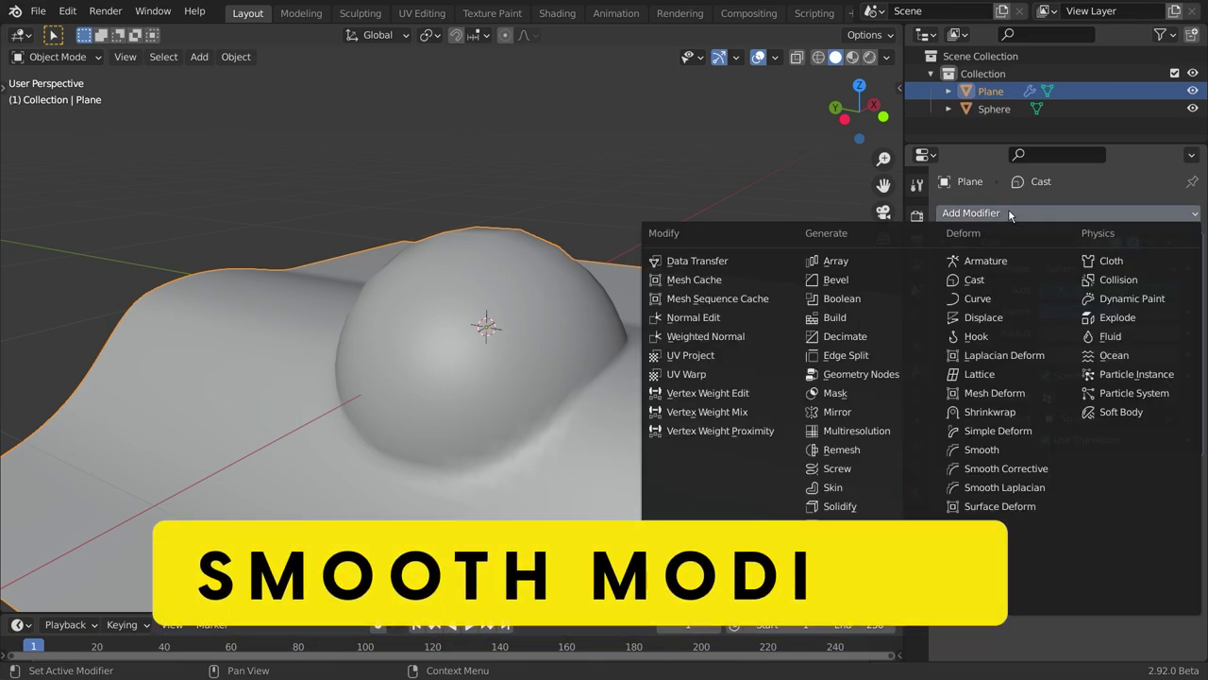
pyautogui.click(982, 449)
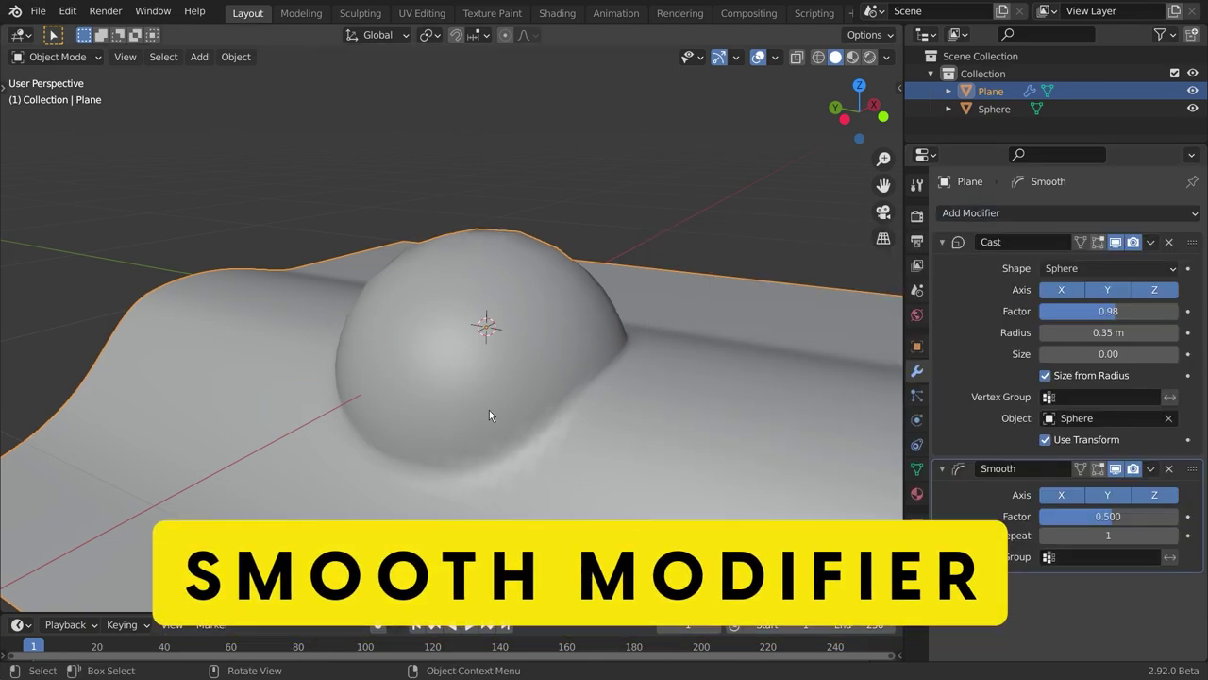
pyautogui.keyDown('shift'); pyautogui.moveTo(1115, 516); pyautogui.dragTo(1131, 516); pyautogui.keyUp('shift')
pyautogui.scroll(-2, 782, 412)
pyautogui.moveTo(781, 412); pyautogui.dragTo(752, 432, button='middle')
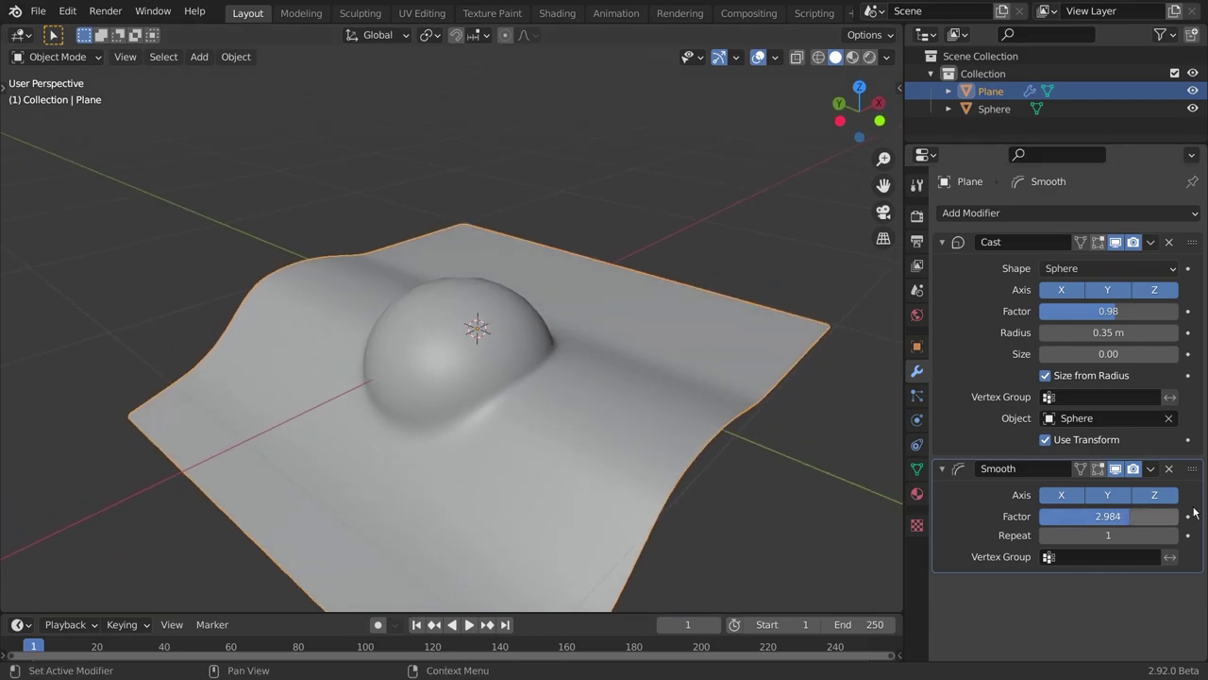
# Compare the plane with and without smoothing by repeatedly toggling the Smooth modifier's viewport display, leaving it enabled
pyautogui.click(1114, 469)
pyautogui.click(1115, 468)
pyautogui.click(1115, 468)
pyautogui.click(1115, 468)
pyautogui.click(1115, 468)
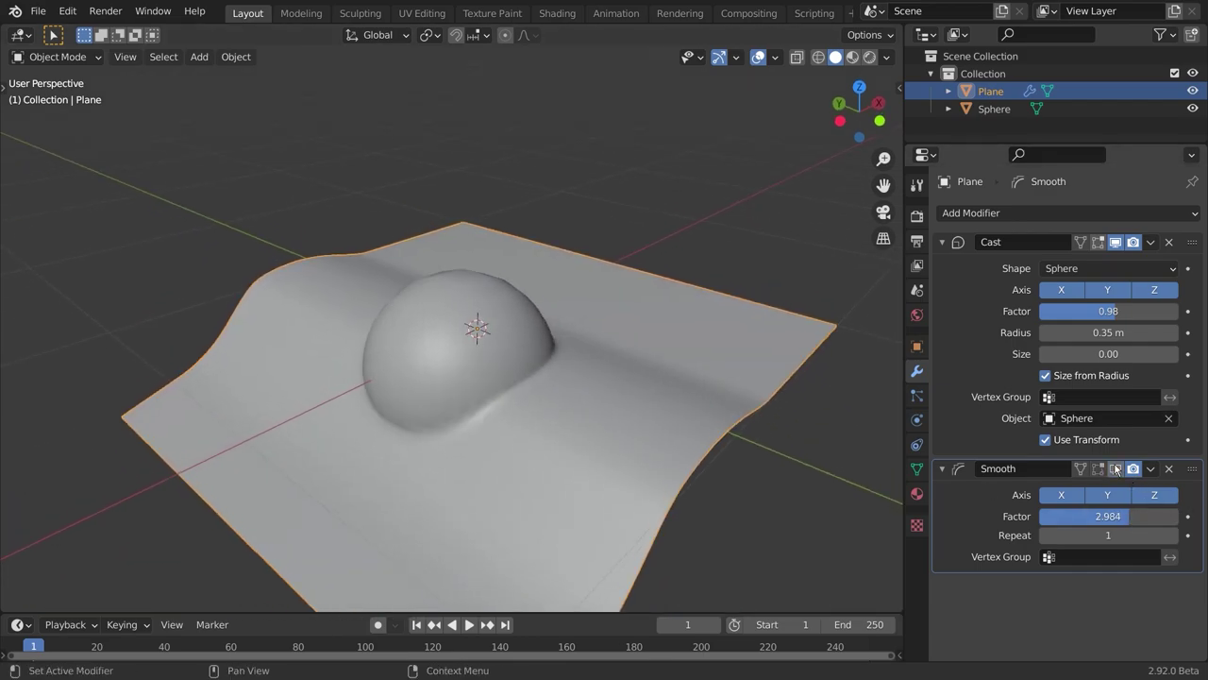
pyautogui.click(1115, 468)
# Slide the sphere horizontally with Z locked to shift the smoothed deformation across the plane
pyautogui.click(525, 356)
pyautogui.press('g')
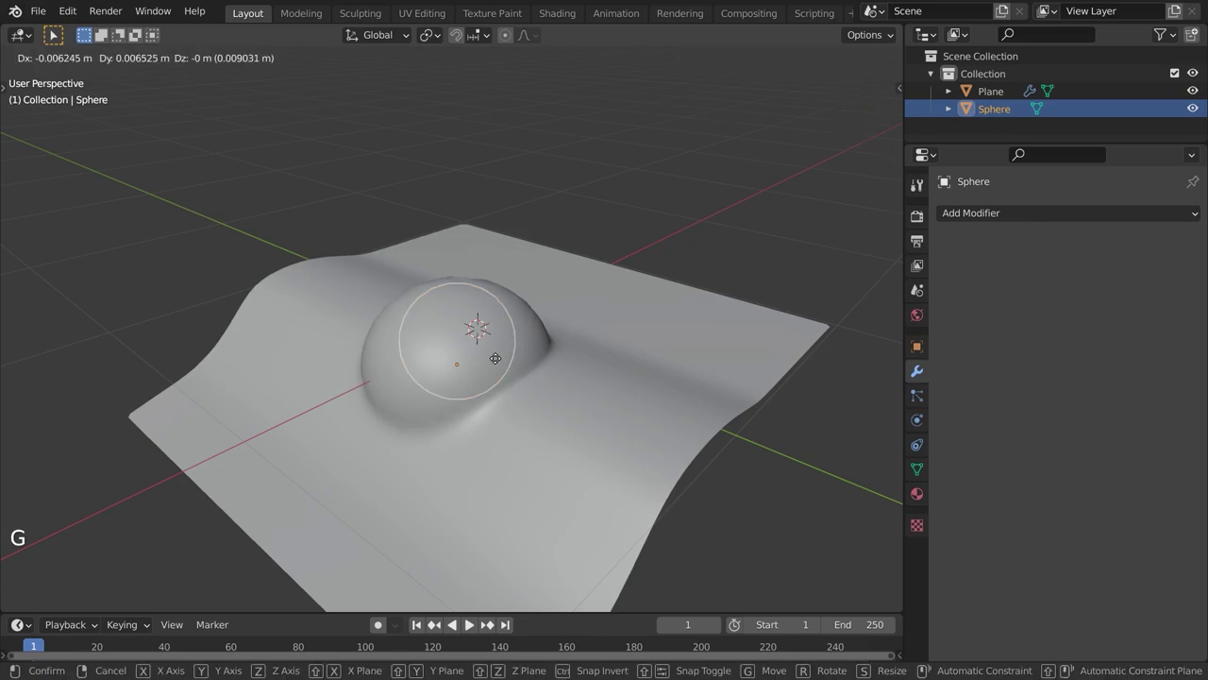
pyautogui.hotkey('shift', 'z')
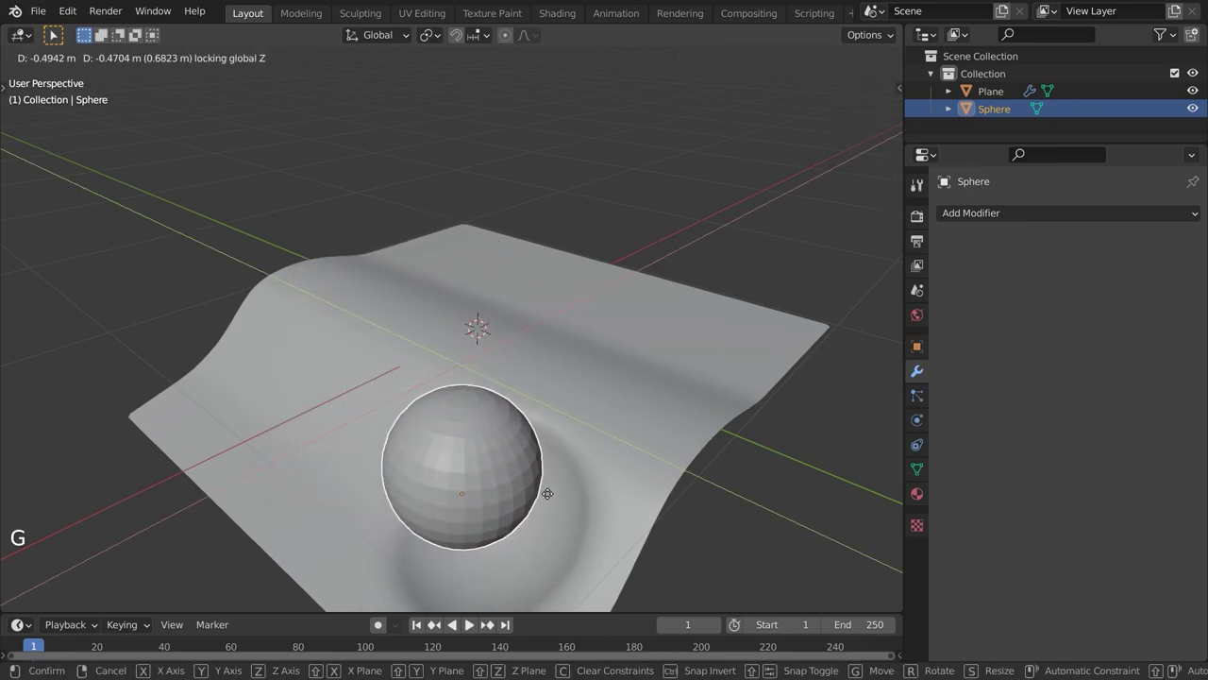
pyautogui.click(484, 404)
# Inspect the deformation around the sphere up close and set the plane's Smooth modifier factor to 3.047
pyautogui.scroll(4, 539, 401)
pyautogui.moveTo(539, 402); pyautogui.dragTo(515, 385, button='middle')
pyautogui.click(515, 385)
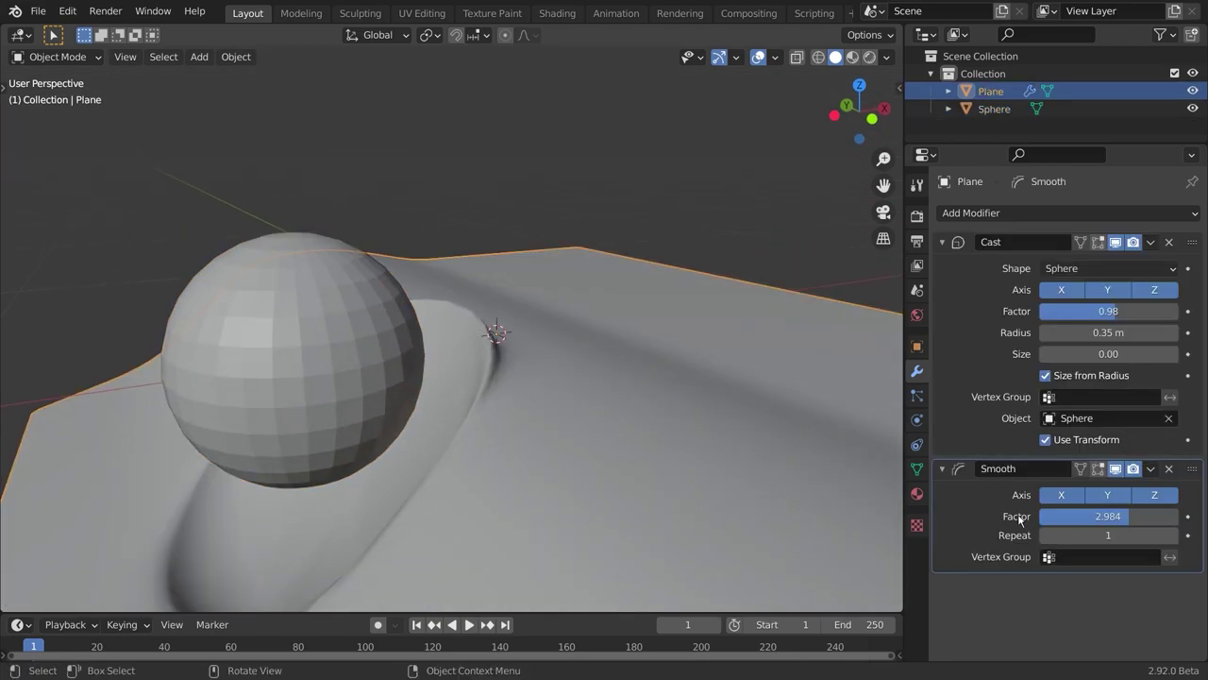
pyautogui.moveTo(1084, 517)
pyautogui.keyDown('shift'); pyautogui.mouseDown()
pyautogui.moveTo(1058, 517)
pyautogui.moveTo(1085, 517)
pyautogui.mouseUp(); pyautogui.keyUp('shift')
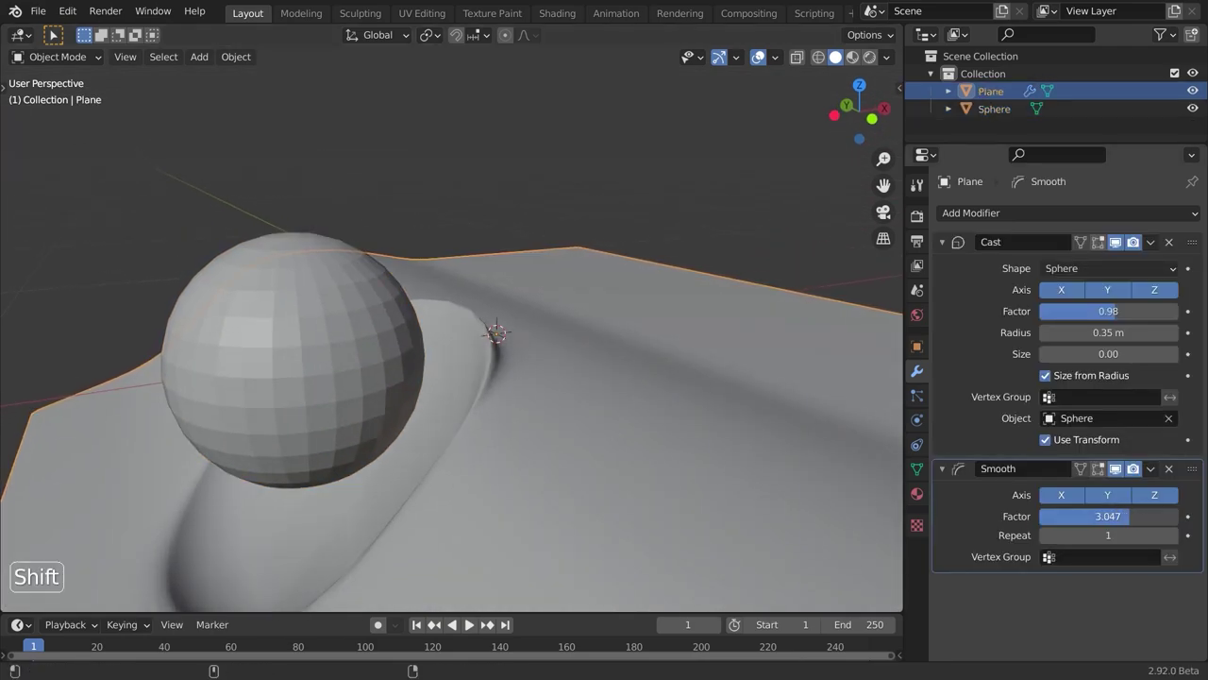
# Move the sphere with Z locked by about 0.39 m in X and -0.38 m in Y across the plane
pyautogui.scroll(-3, 353, 376)
pyautogui.click(366, 384)
pyautogui.press('g')
pyautogui.hotkey('shift', 'z')
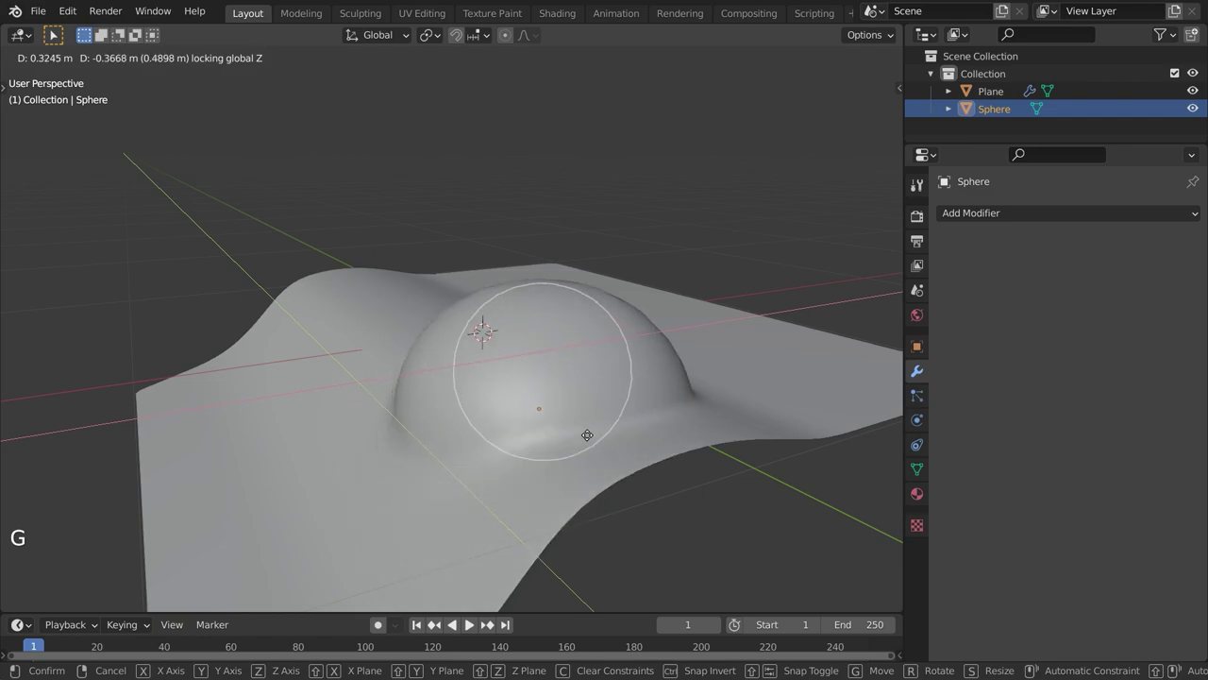
pyautogui.click(489, 428)
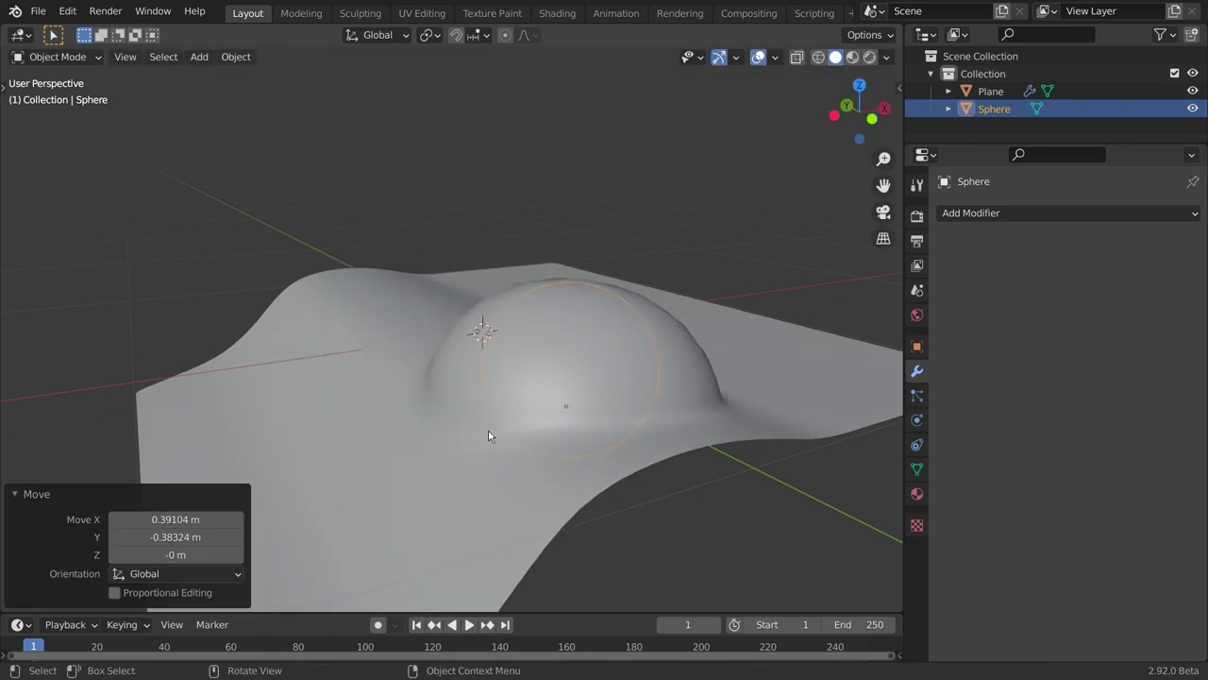